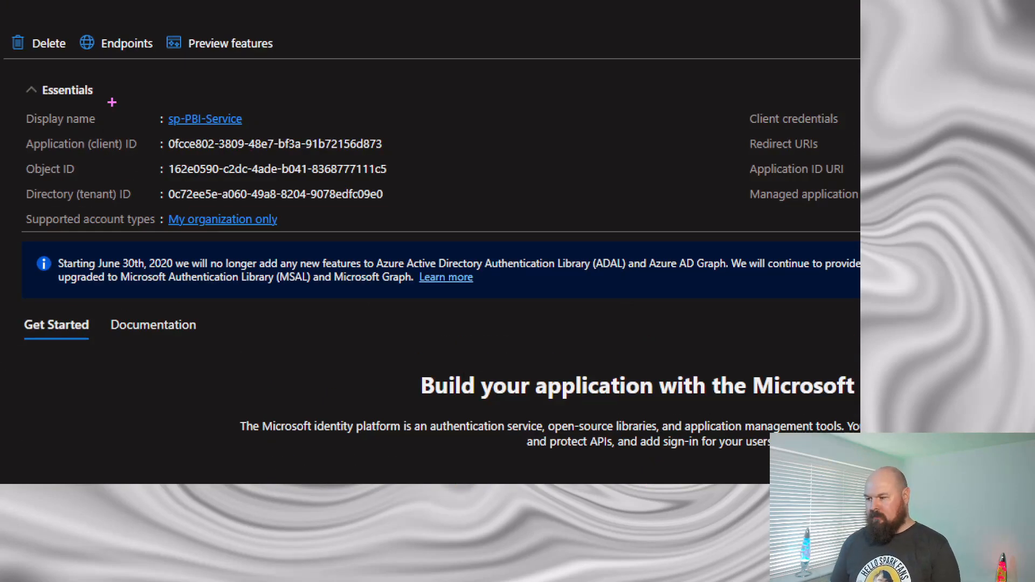
- Review the client ID and tenant ID of the sp-PBI-Service app registration, and its client secret entry
mouse_move(27, 131)
left_mouse_down()
mouse_move(45, 164)
mouse_move(417, 159)
left_mouse_up()
key("p")
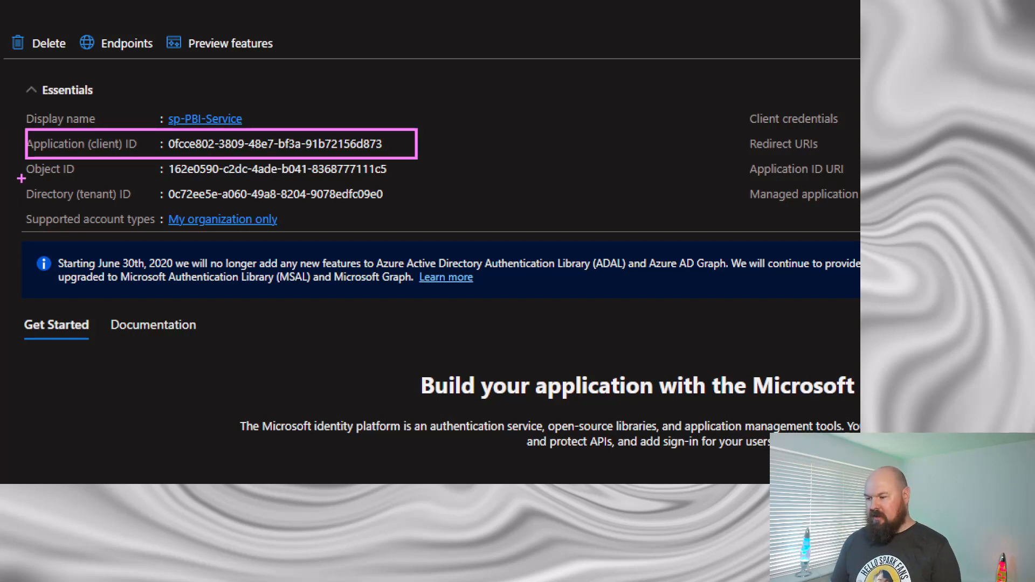
mouse_move(21, 178)
left_mouse_down()
mouse_move(28, 204)
mouse_move(418, 204)
mouse_move(407, 204)
left_mouse_up()
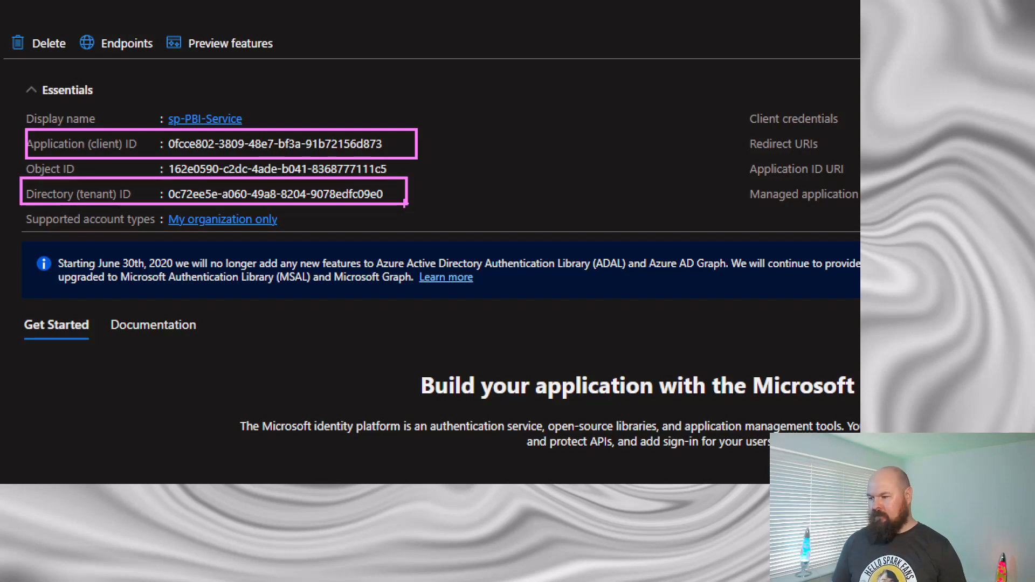
key("Escape")
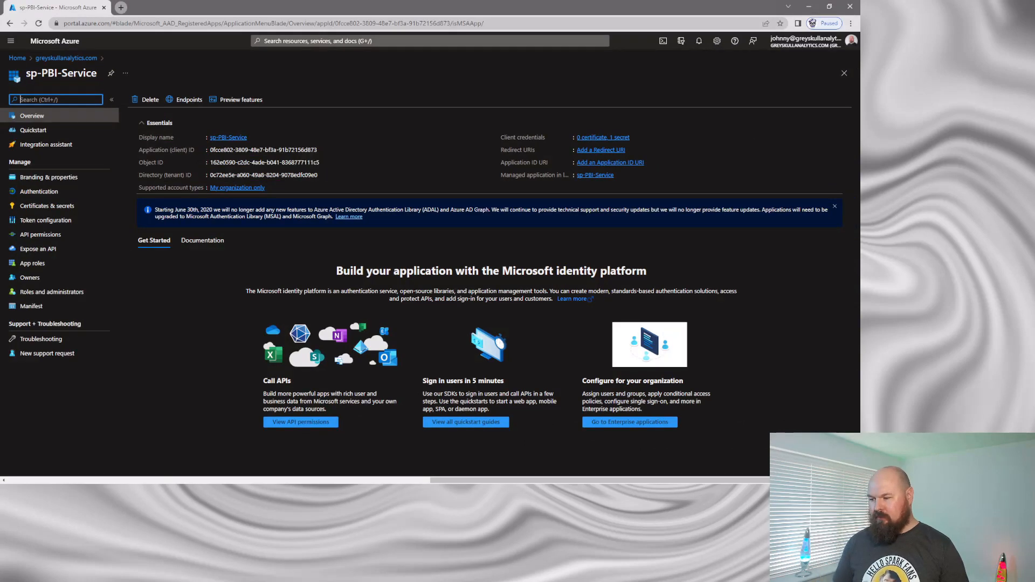
left_click(47, 205)
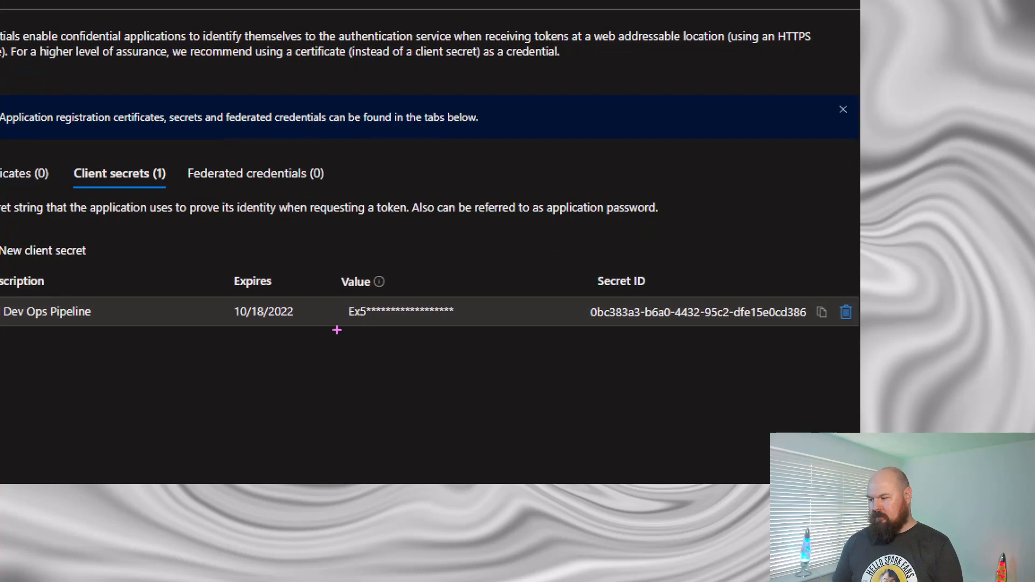
mouse_move(324, 287)
left_mouse_down()
mouse_move(484, 337)
mouse_move(490, 329)
left_mouse_up()
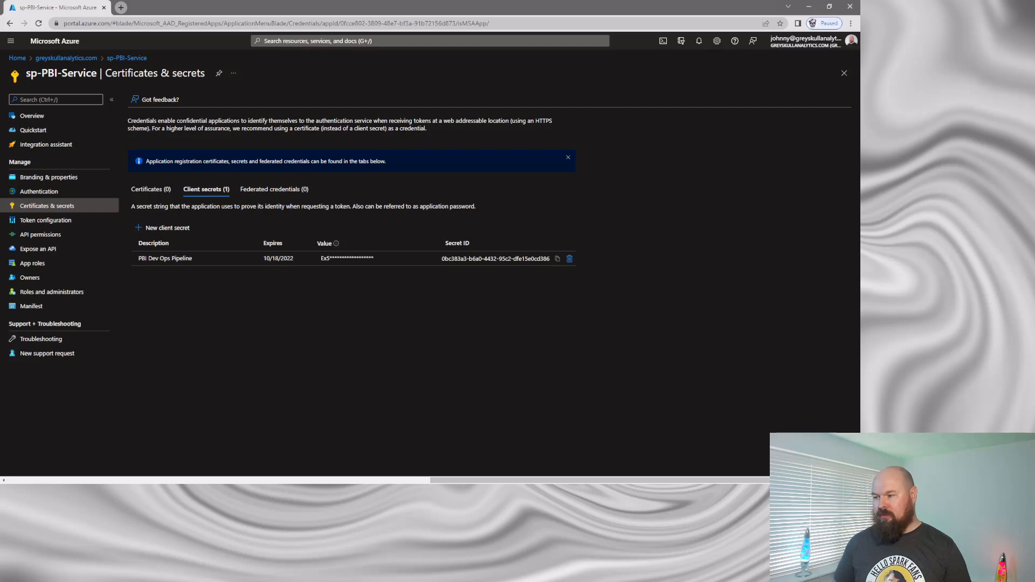
- View the role assignments in the access control of the rg-greyskull-001 resource group
left_click(17, 57)
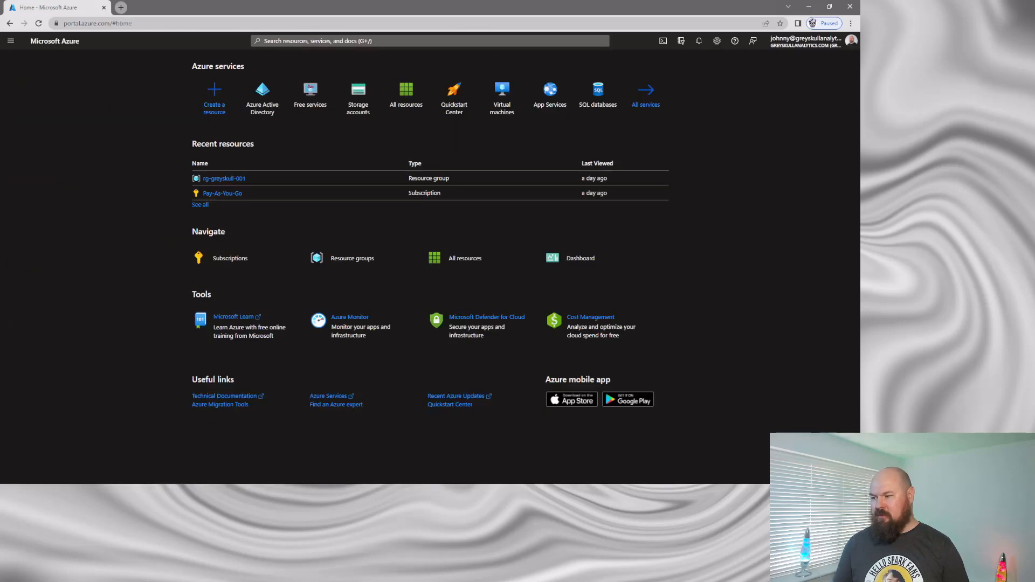
left_click(224, 178)
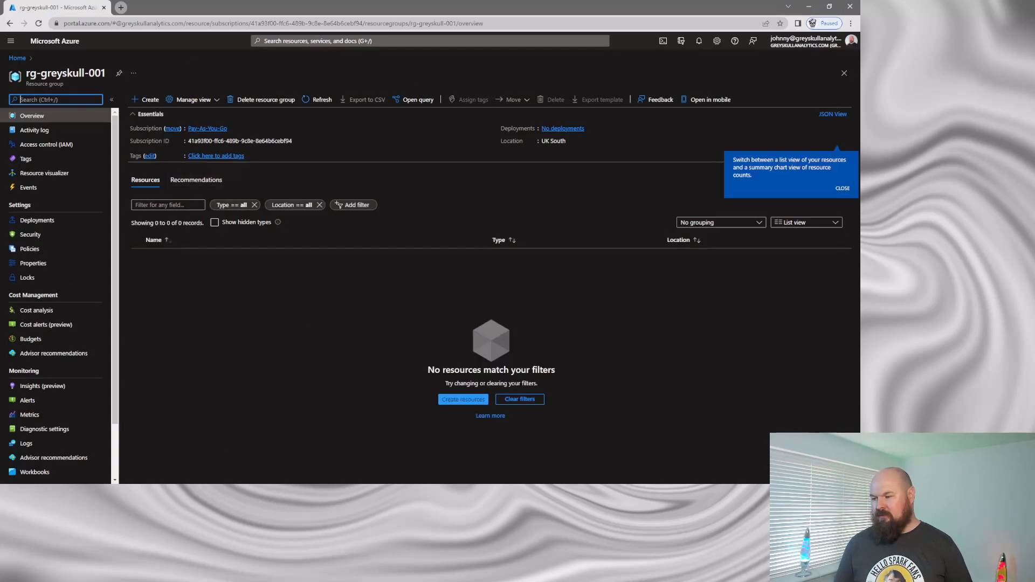
left_click(46, 145)
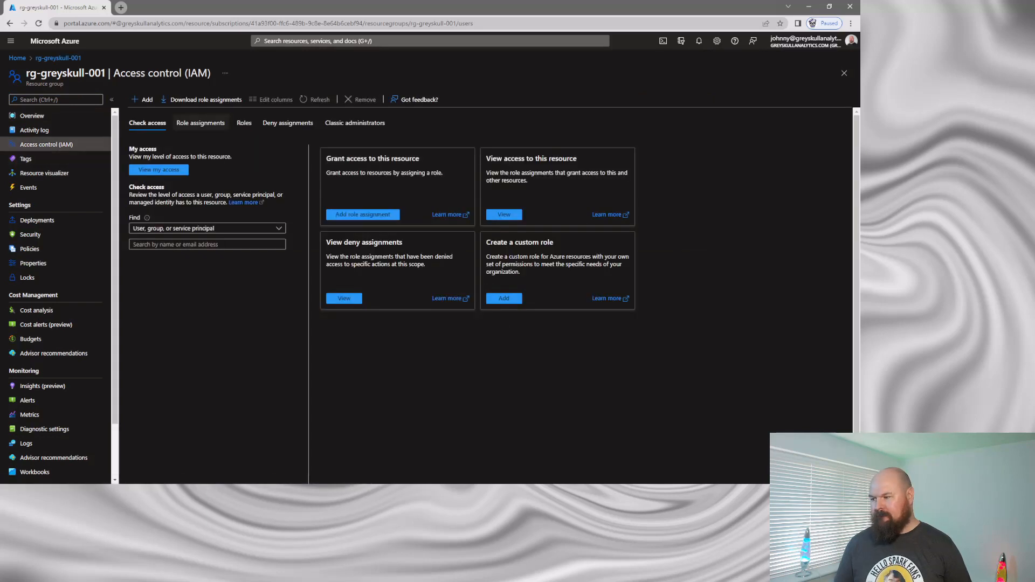
left_click(201, 122)
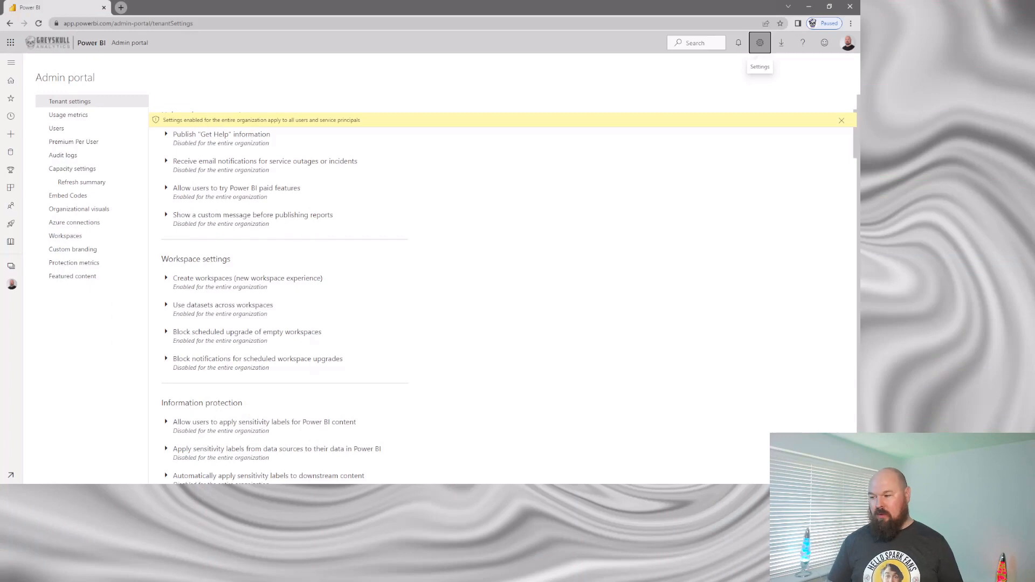
- In the Power BI admin portal, review the tenant setting allowing service principals to use Power BI APIs and the Premium Per User settings
scroll(501, 296, "down", 15)
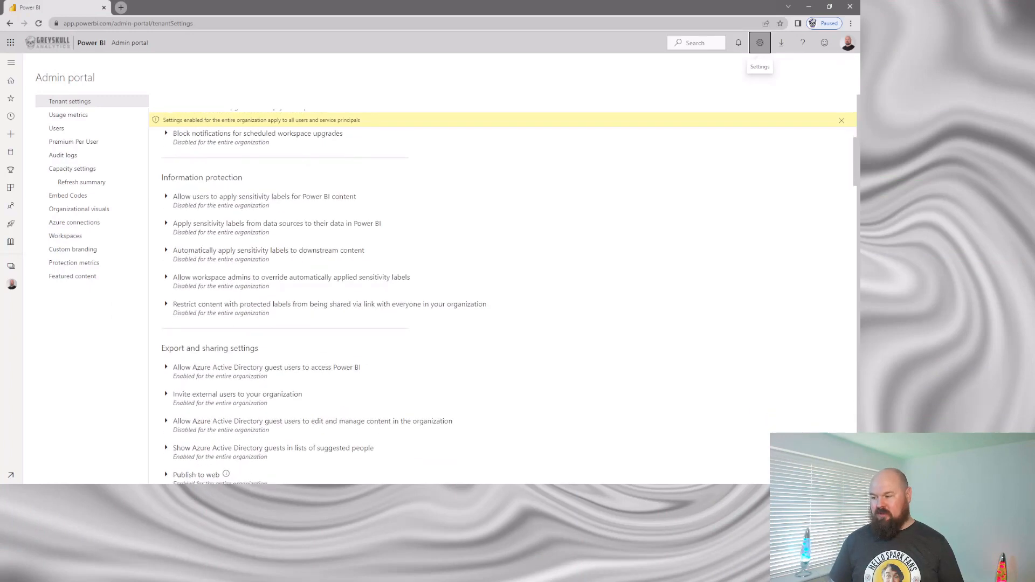
scroll(502, 296, "down", 15)
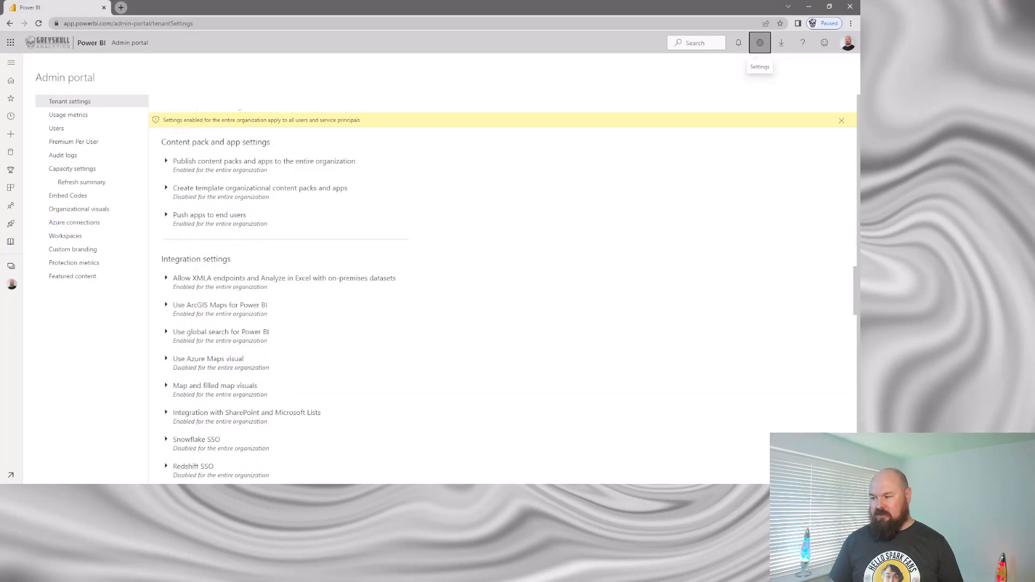
scroll(501, 296, "down", 12)
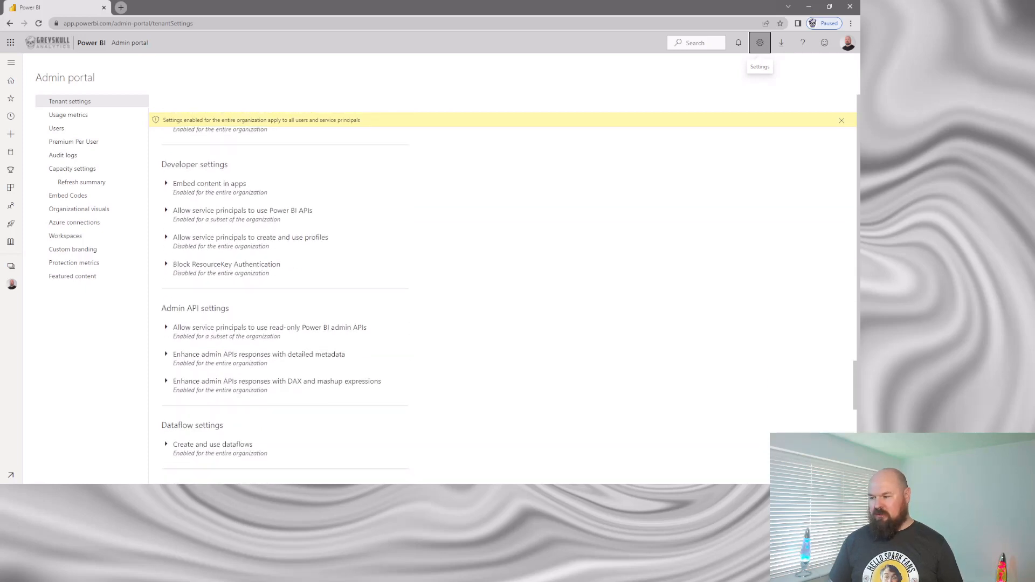
left_click(242, 210)
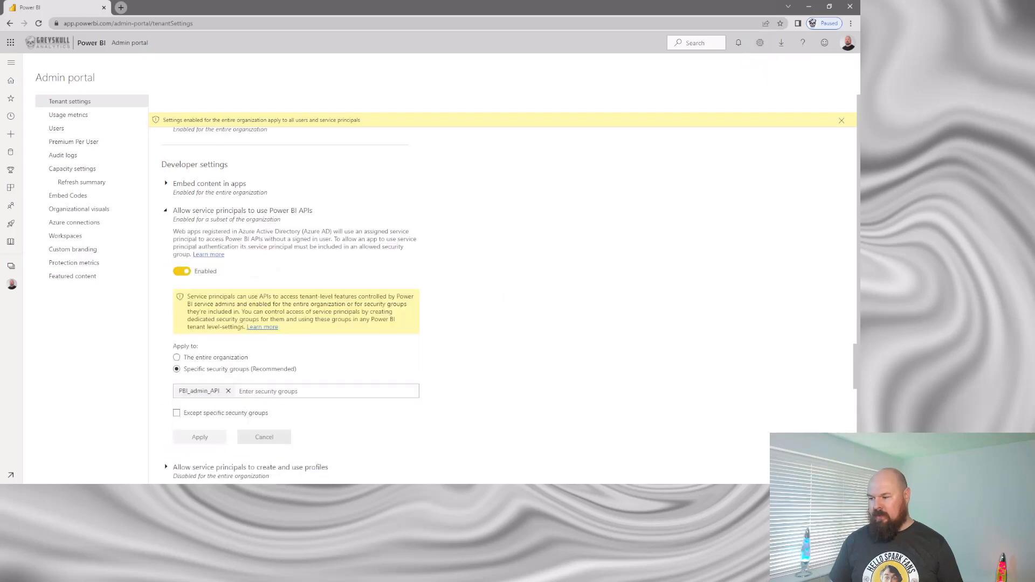
scroll(431, 301, "down", 3)
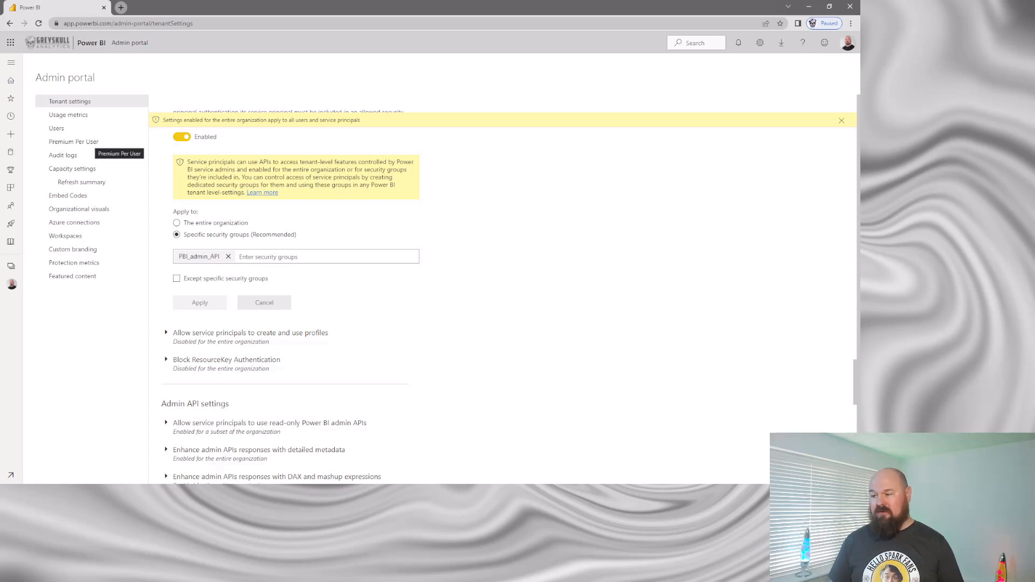
left_click(74, 142)
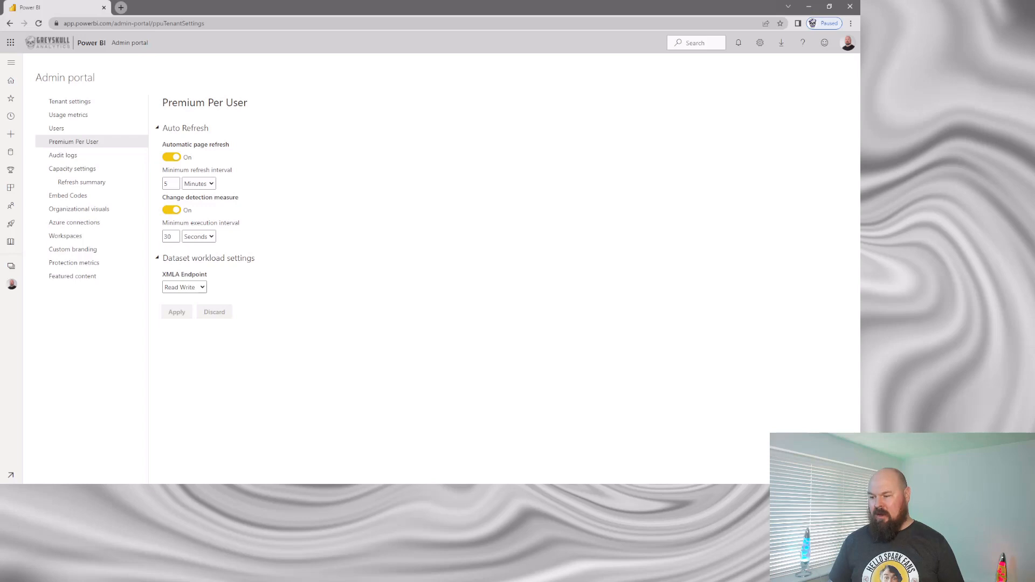
- Open the Dev Ops Pipeline workspace and view who has access to it
left_click(11, 266)
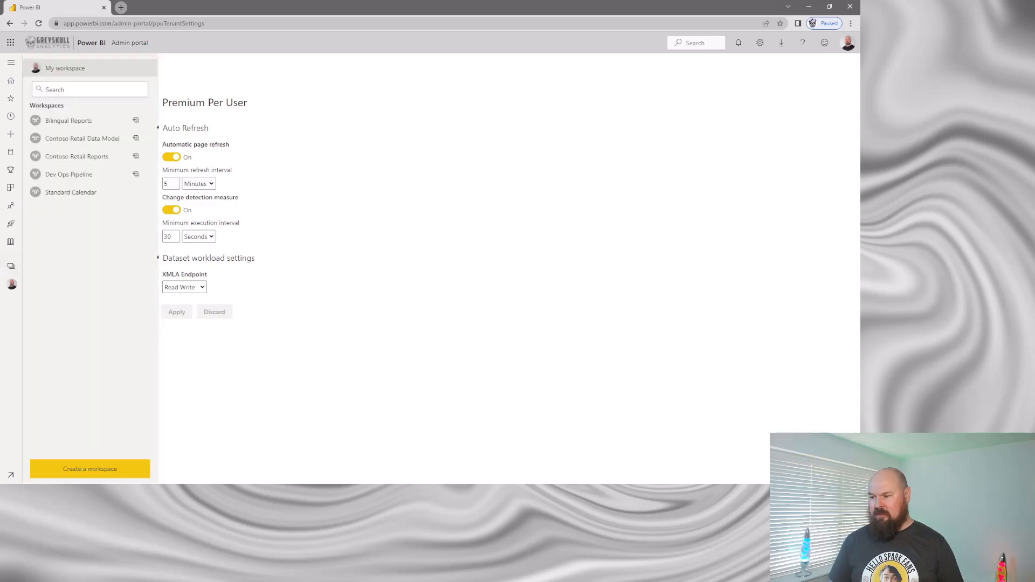
left_click(69, 174)
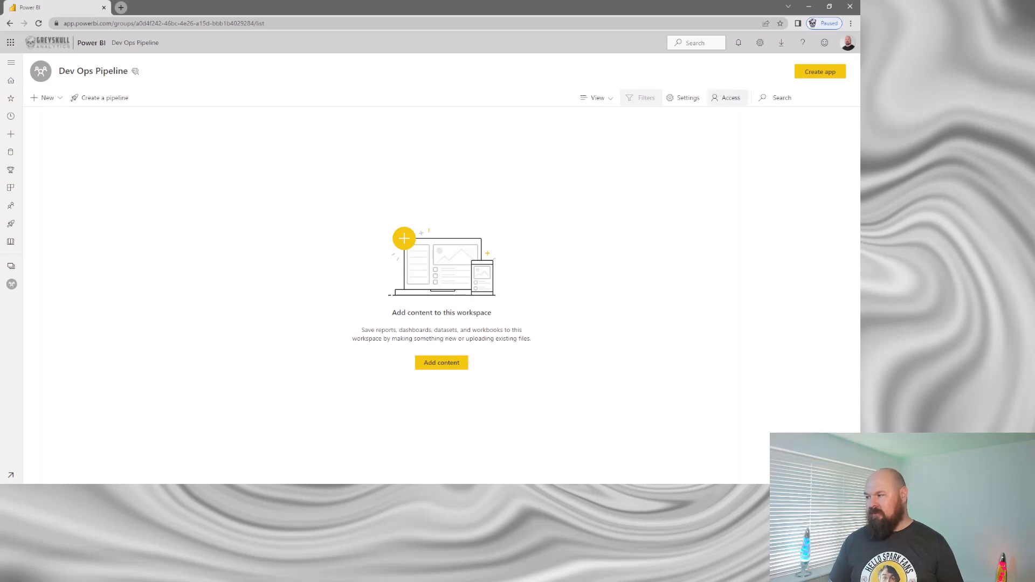
left_click(727, 98)
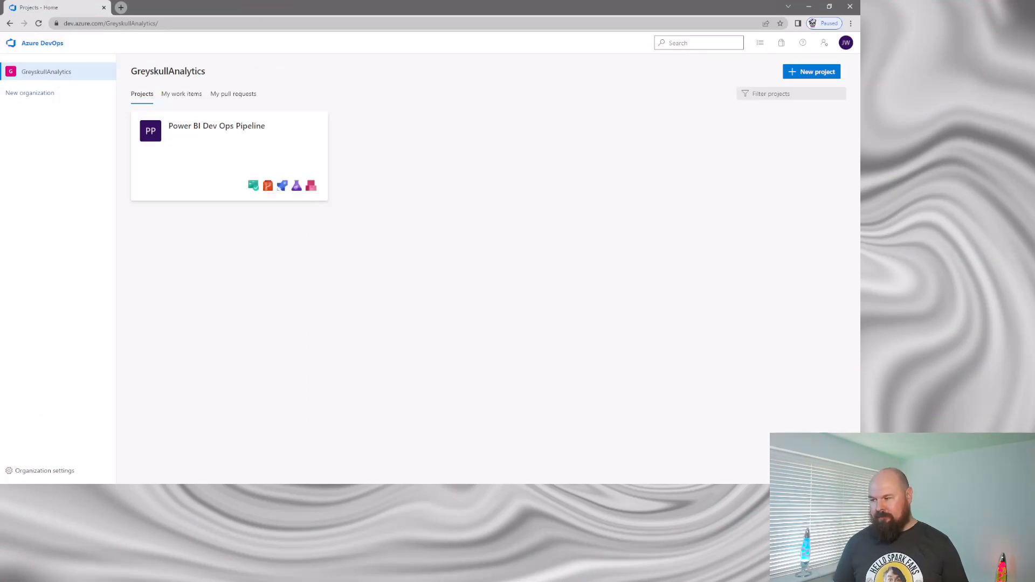
- In Azure DevOps, open the service connections in the settings of the Power BI Dev Ops Pipeline project
left_click(216, 125)
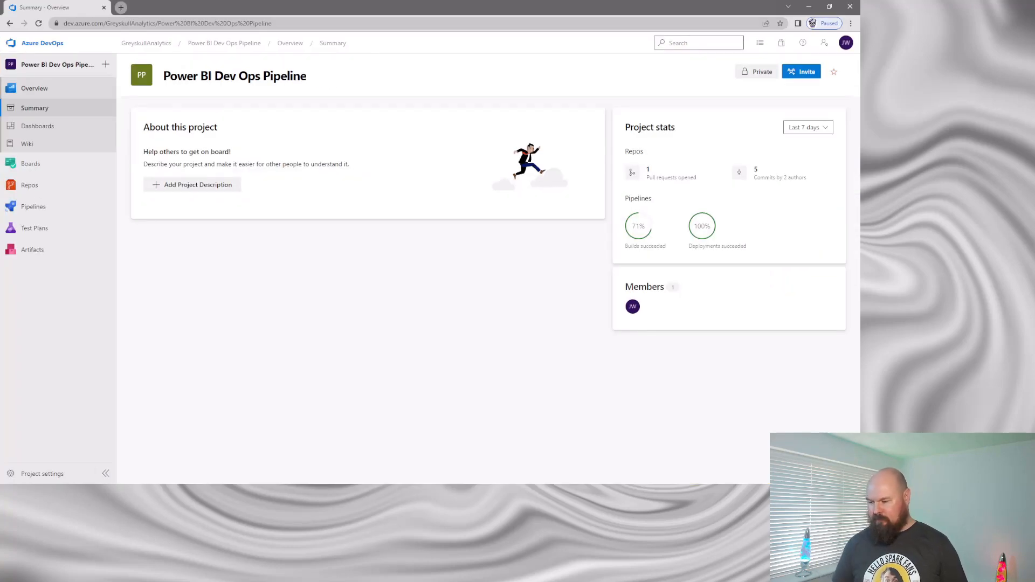
left_click(42, 474)
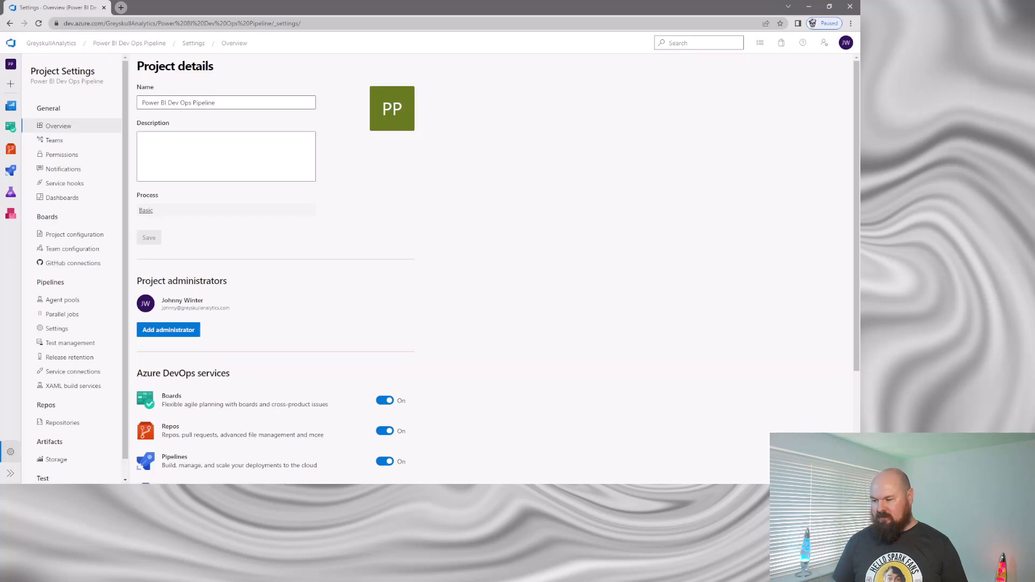
left_click(73, 372)
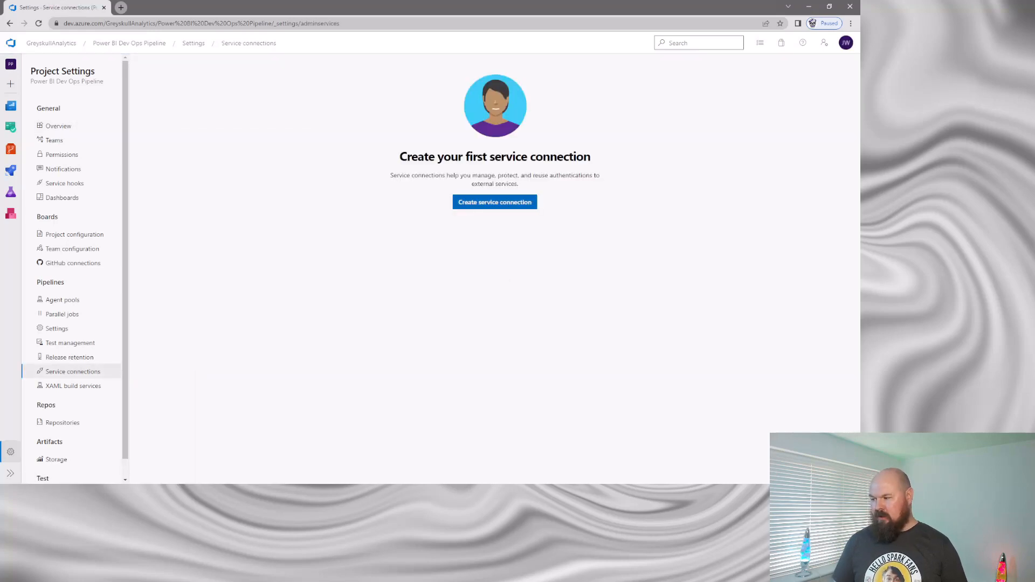
- Start a new Azure Resource Manager service connection using the Service principal (manual) authentication method
left_click(495, 203)
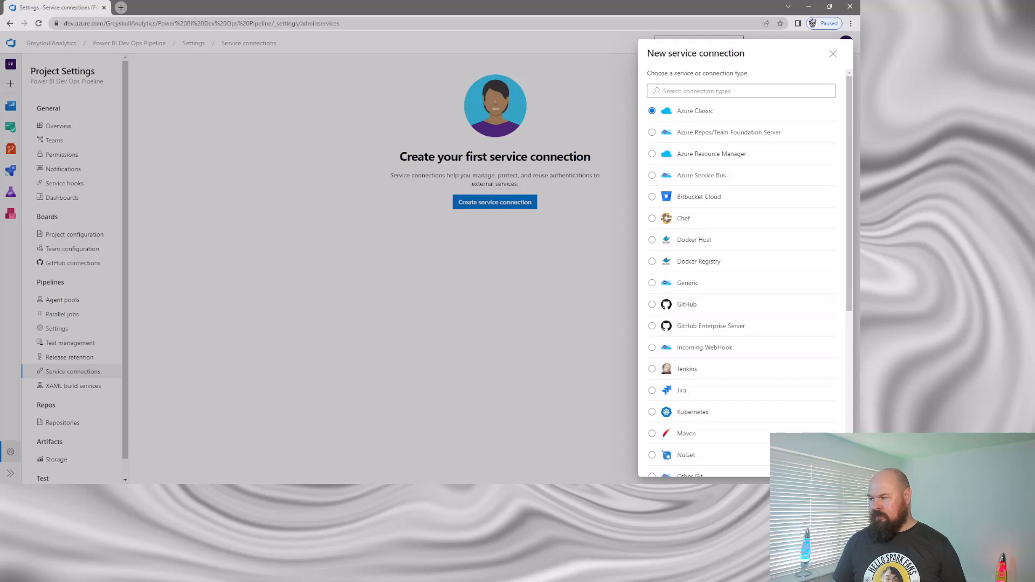
left_click(652, 153)
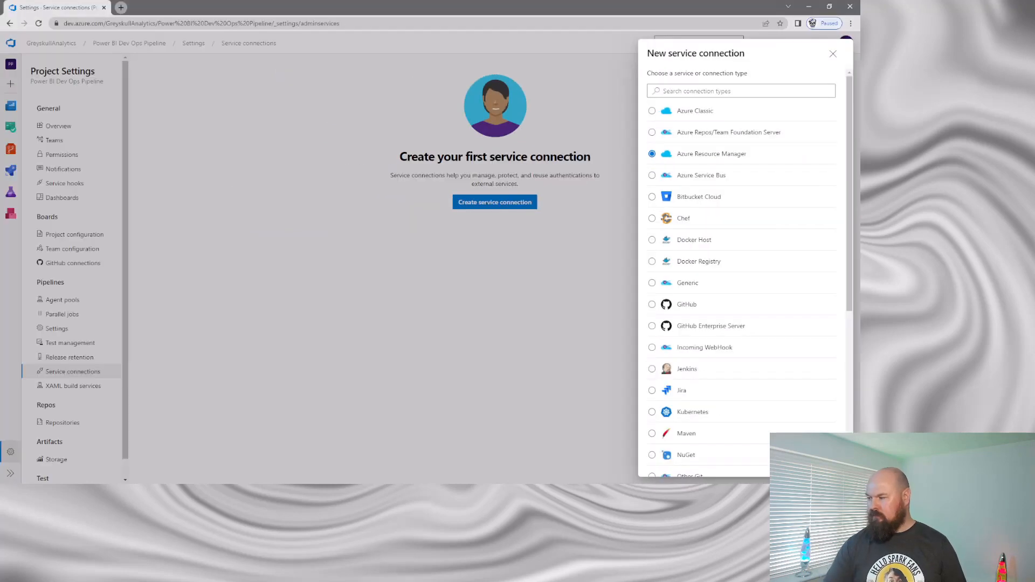
scroll(741, 270, "down", 5)
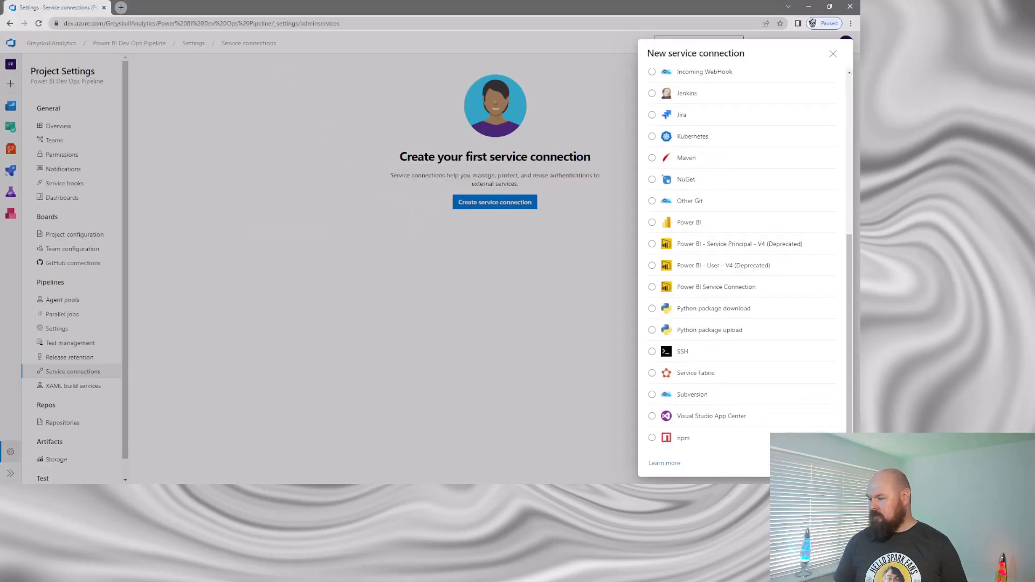
left_click(820, 464)
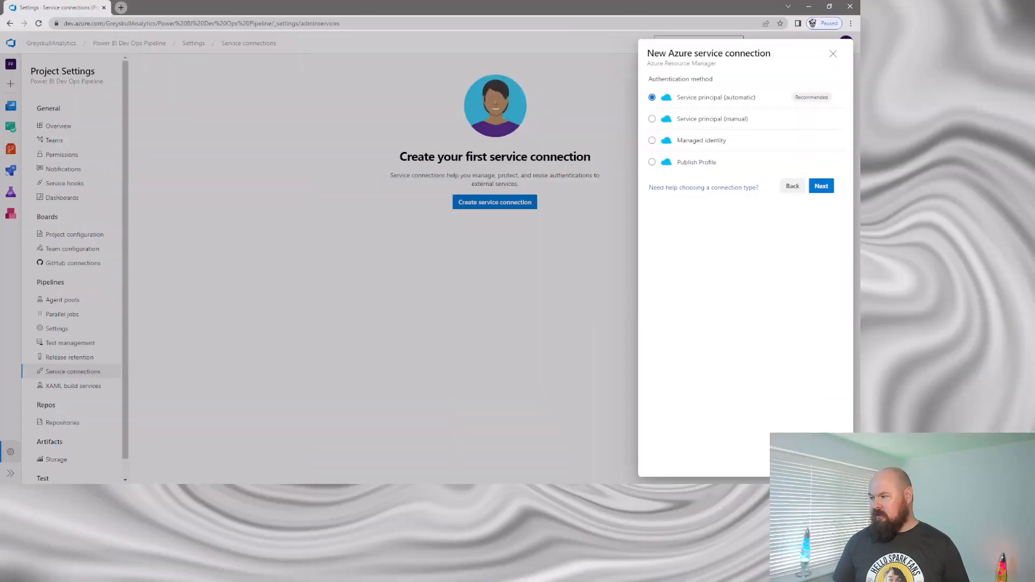
left_click(651, 118)
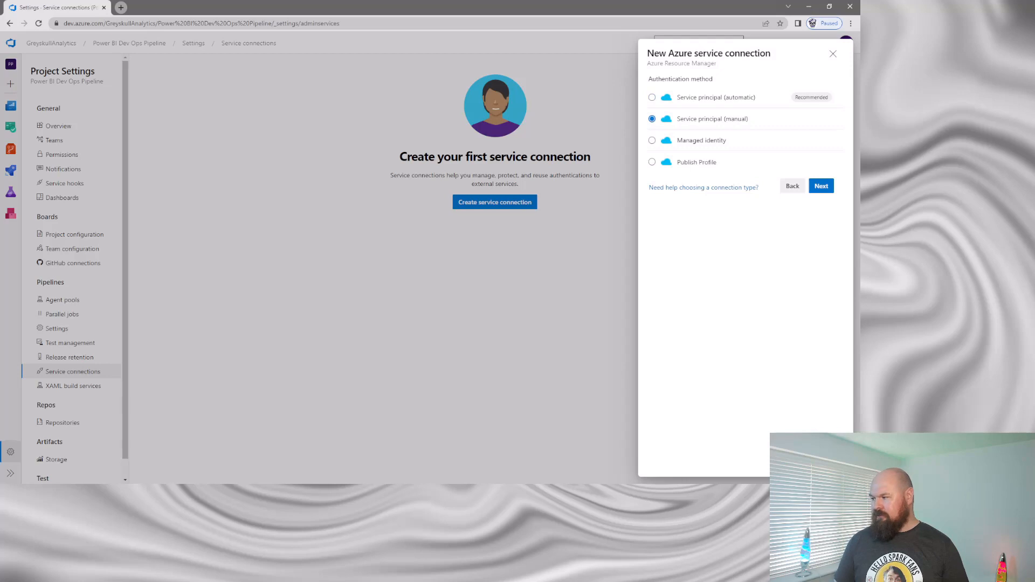
left_click(821, 185)
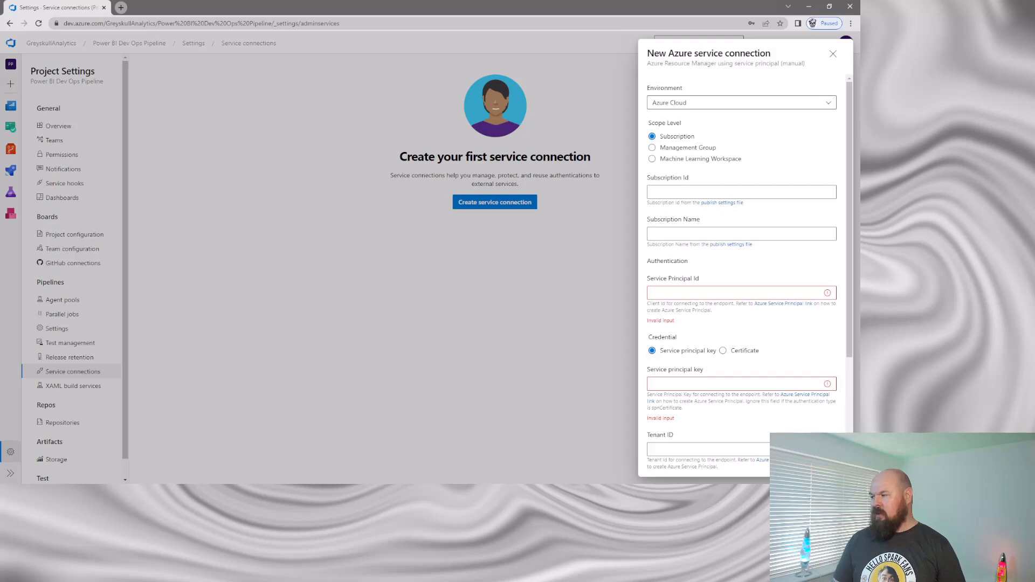
- Enter the Azure subscription ID and set the subscription name to Pay As You Go
left_click(741, 191)
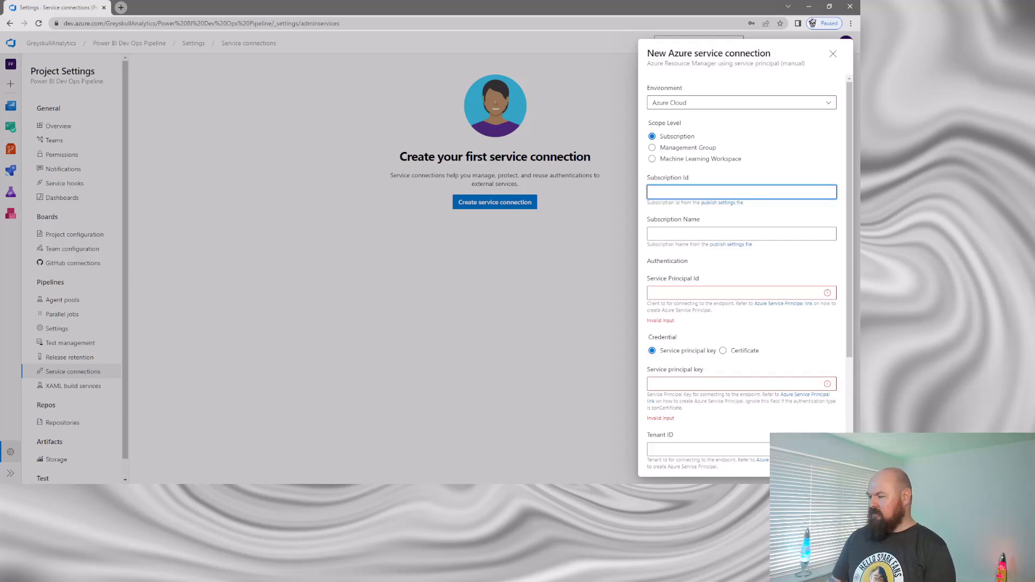
type("41a93f00-ffc6-489b-9c8e-8e64b6cebf94")
left_click(741, 234)
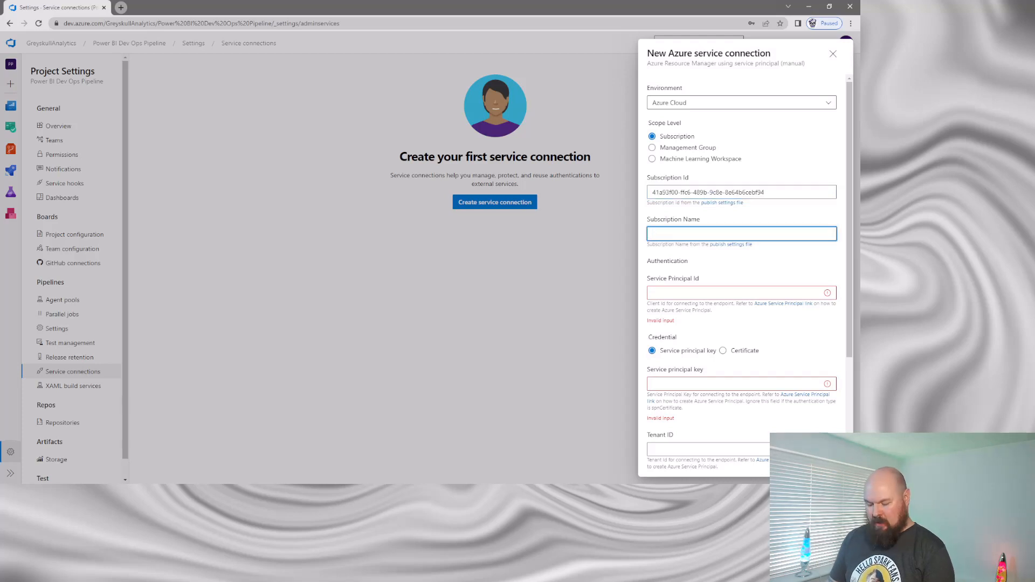
type("Pay As Y")
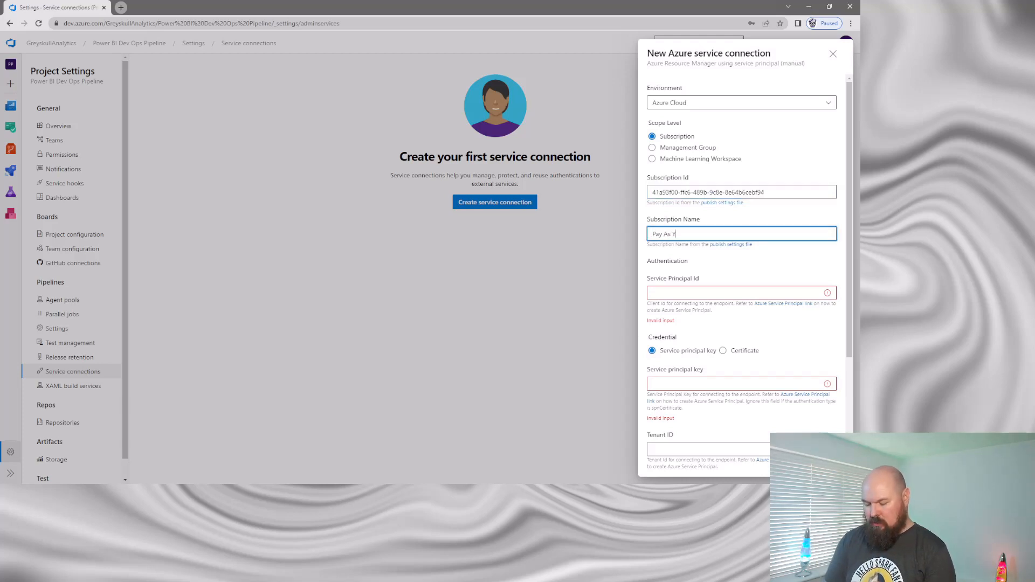
type("ou Go")
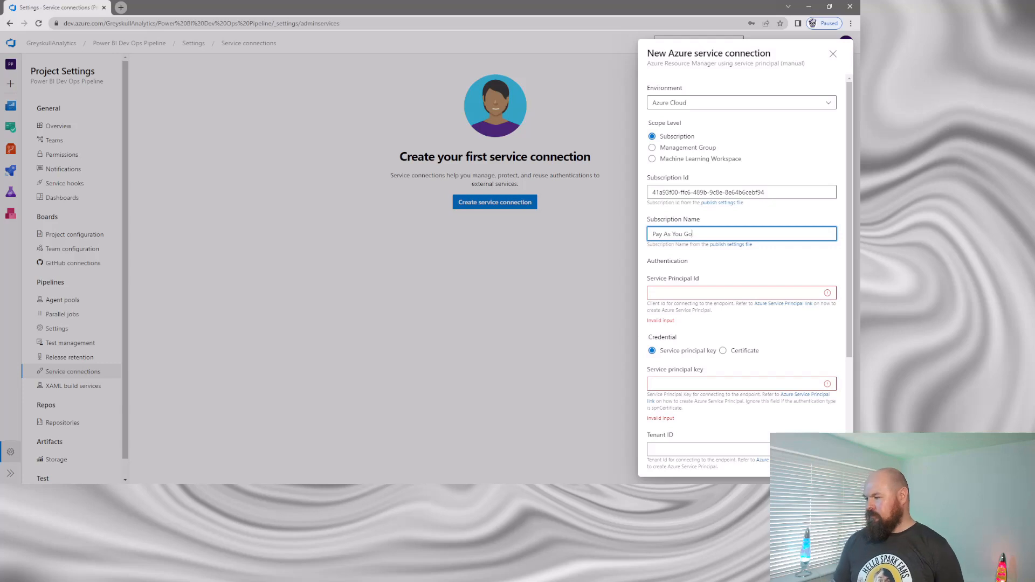
key("Tab")
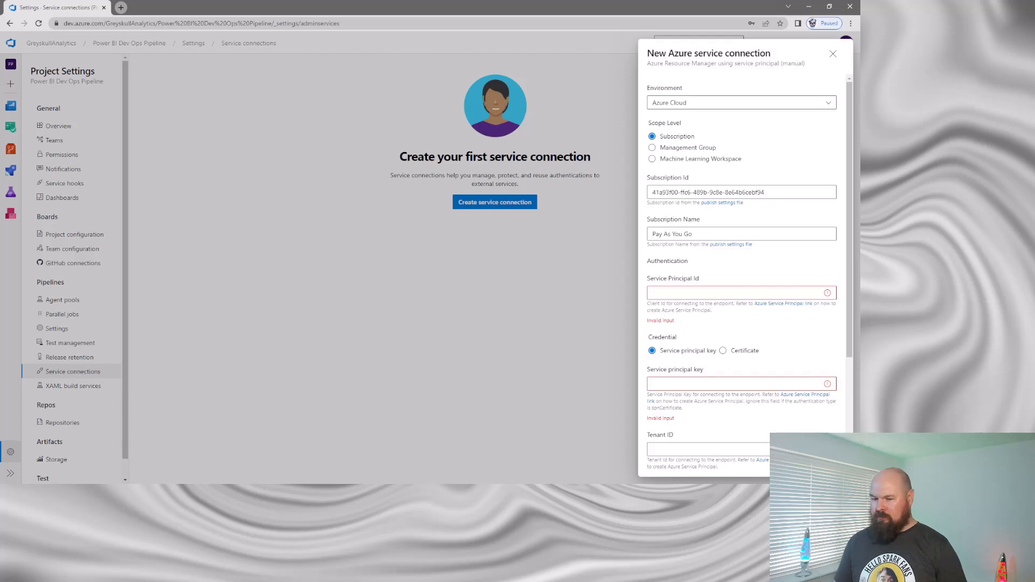
- Fill in the service principal ID, service principal key and tenant ID for the connection's authentication
type("0fcce802-3809-48e7-bf3a-91b72156d873")
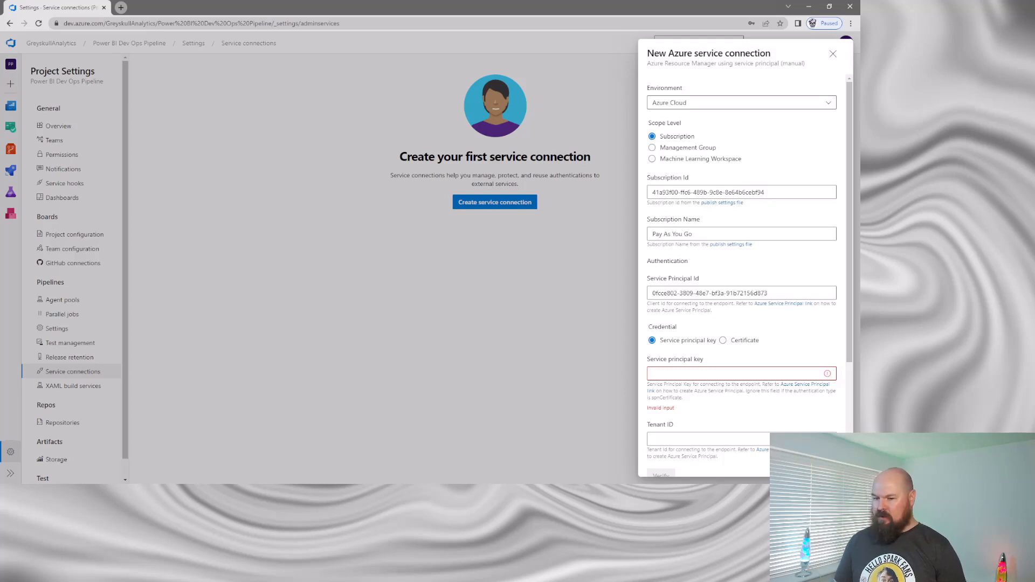
key("ctrl+v")
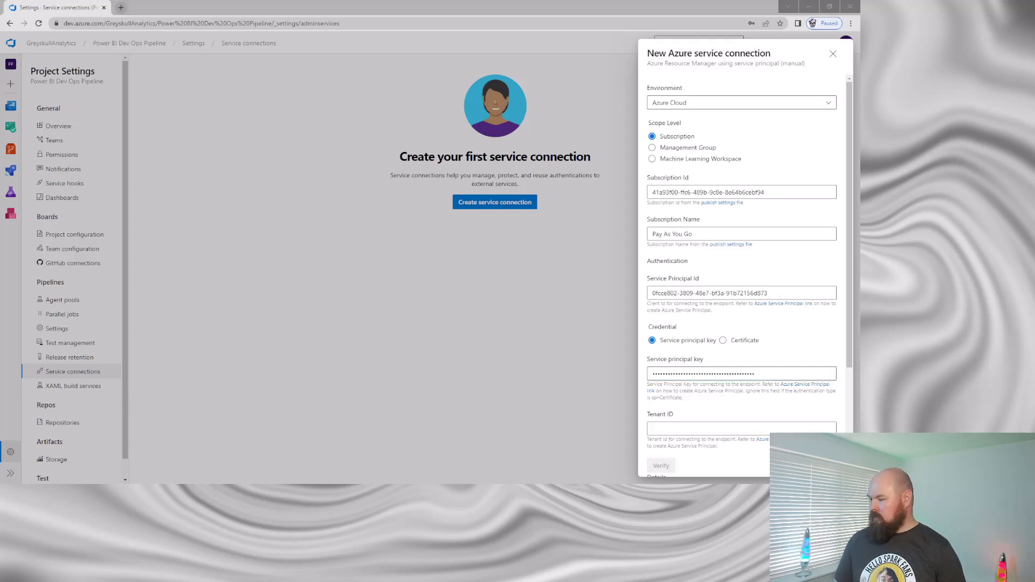
left_click(741, 428)
type("0c72ee5e-a060-49a8-8204-9078edfc09e0")
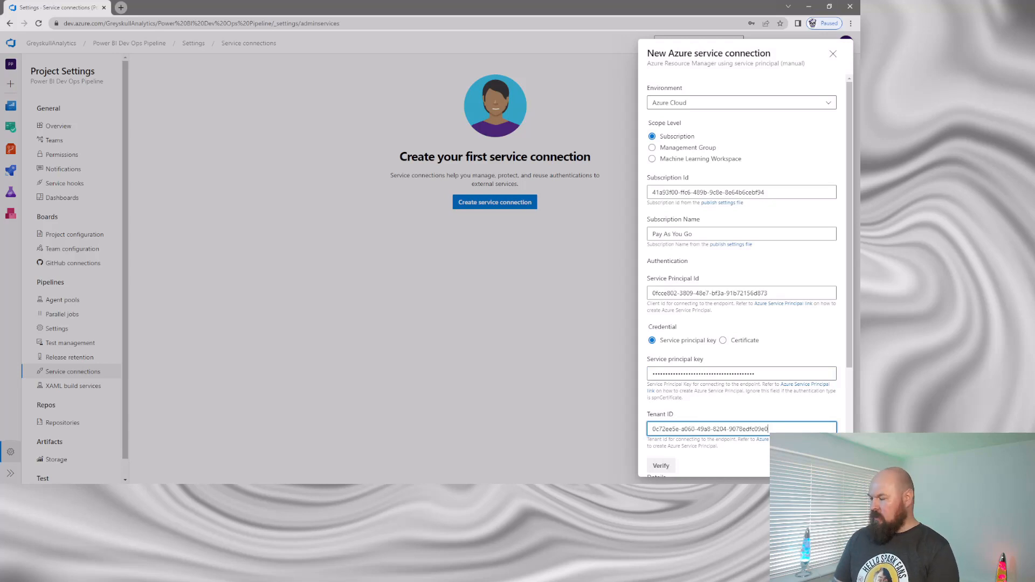
- Verify the service principal credentials entered for the new Azure service connection
scroll(741, 269, "down", 2)
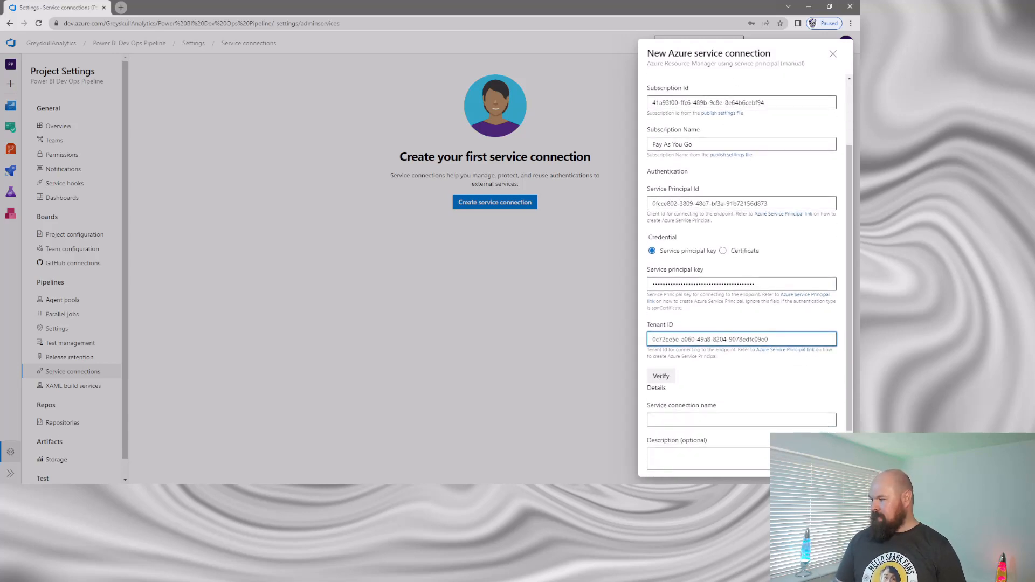
scroll(741, 269, "down", 1)
left_click(661, 331)
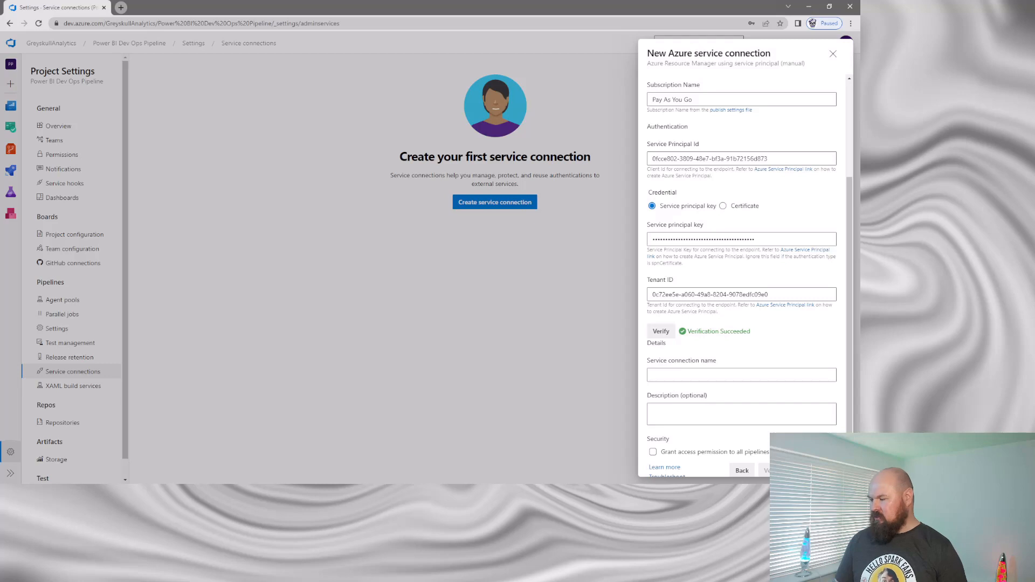
- Name the service connection "Power BI Service Principal" and save it
scroll(741, 269, "down", 1)
left_click(741, 366)
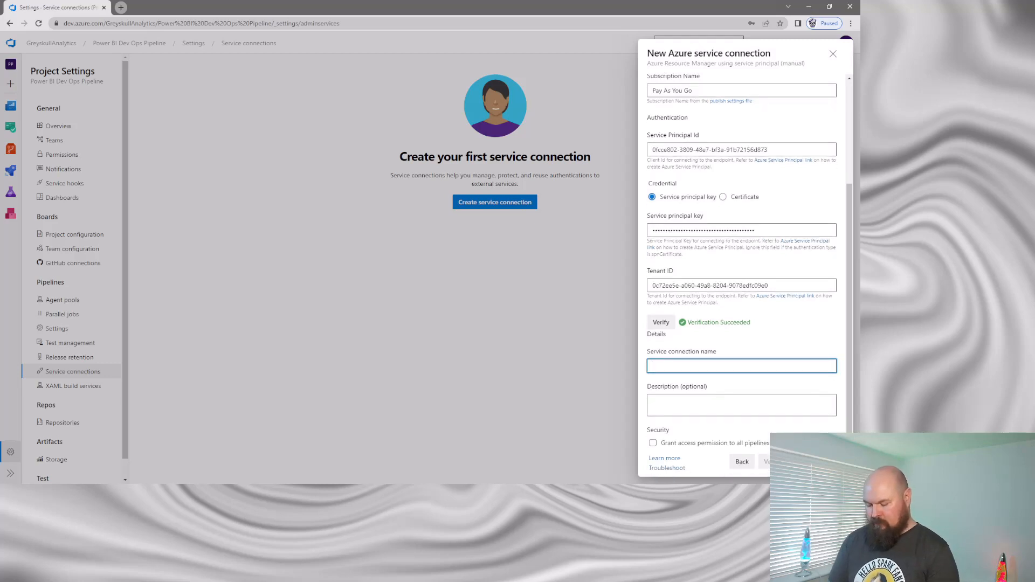
type("Power")
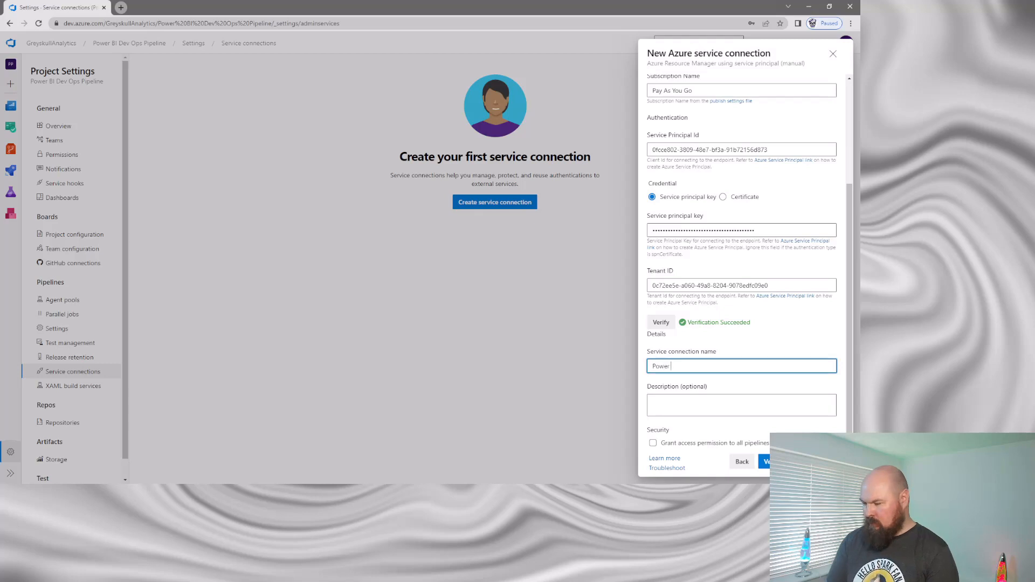
type(" BI Se")
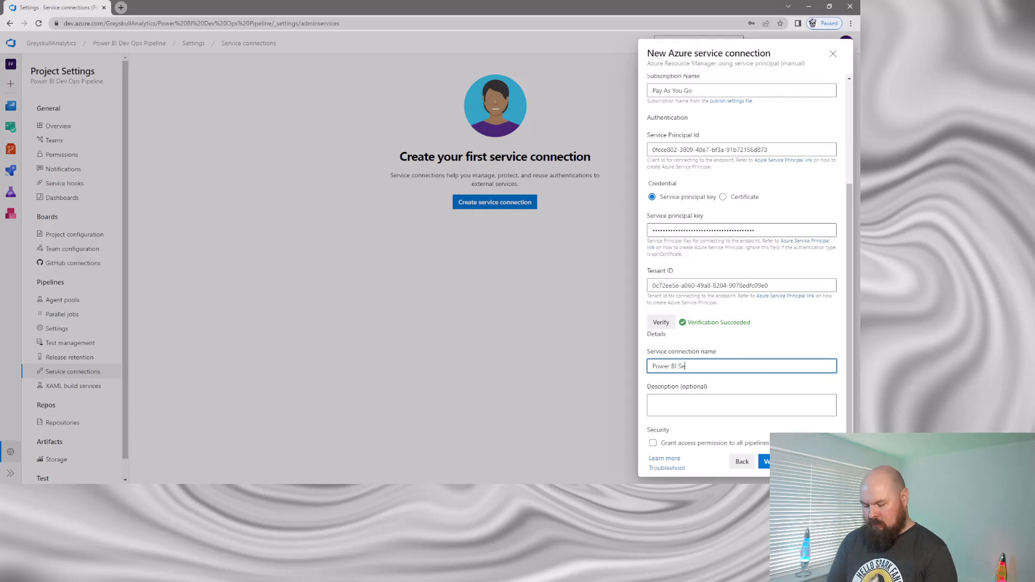
type("rvice Principapla")
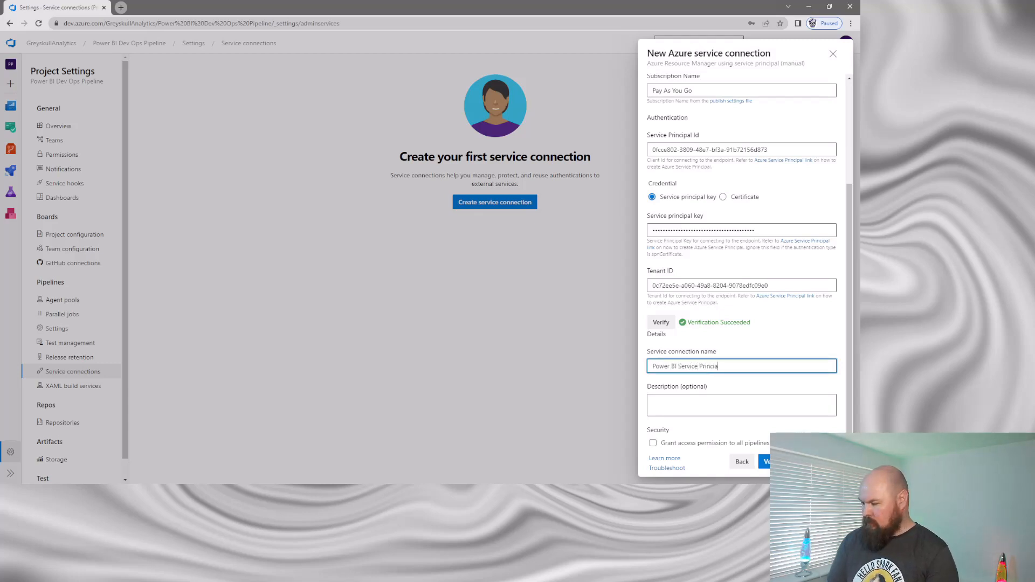
key("BackSpace")
key("BackSpace")
key("BackSpace")
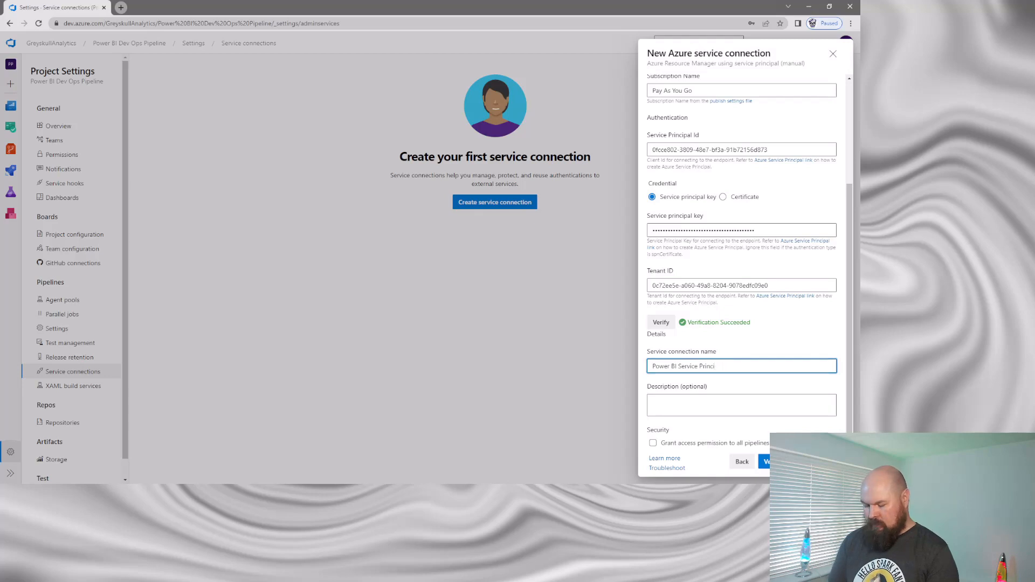
type("pal")
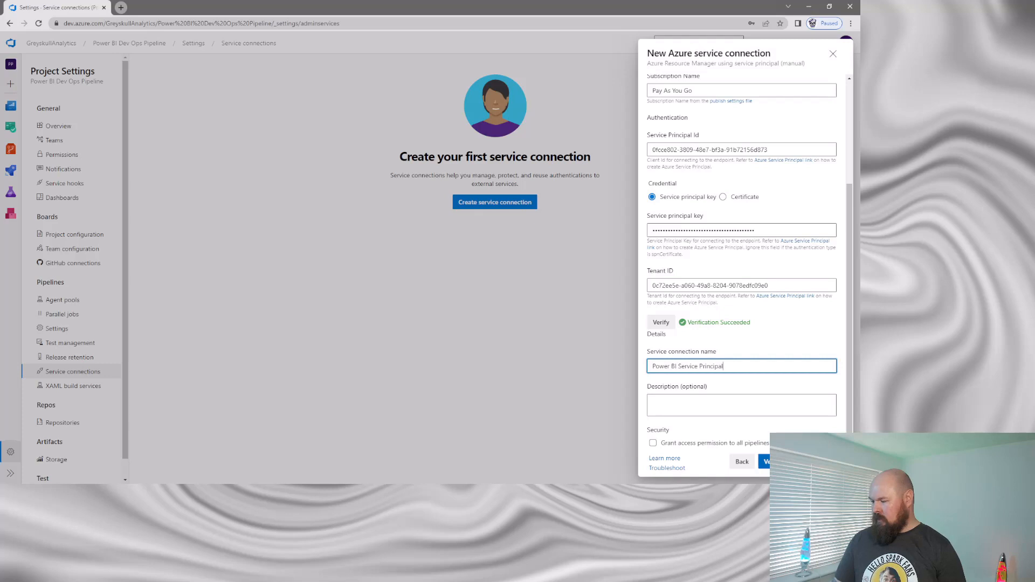
key("Return")
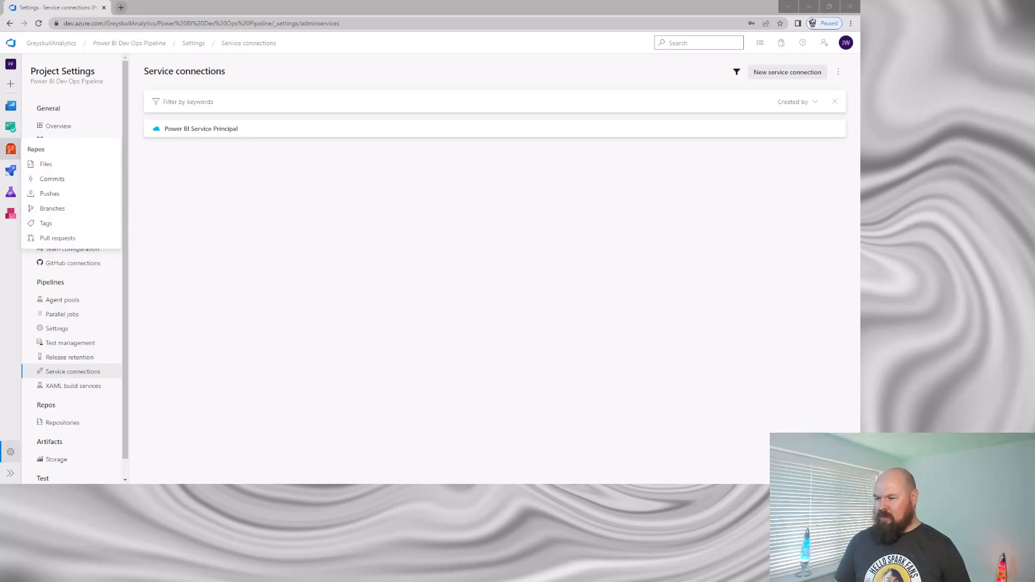
- Open the project's repository files and examine database.json and the Calendar table's Calendar.json
left_click(10, 148)
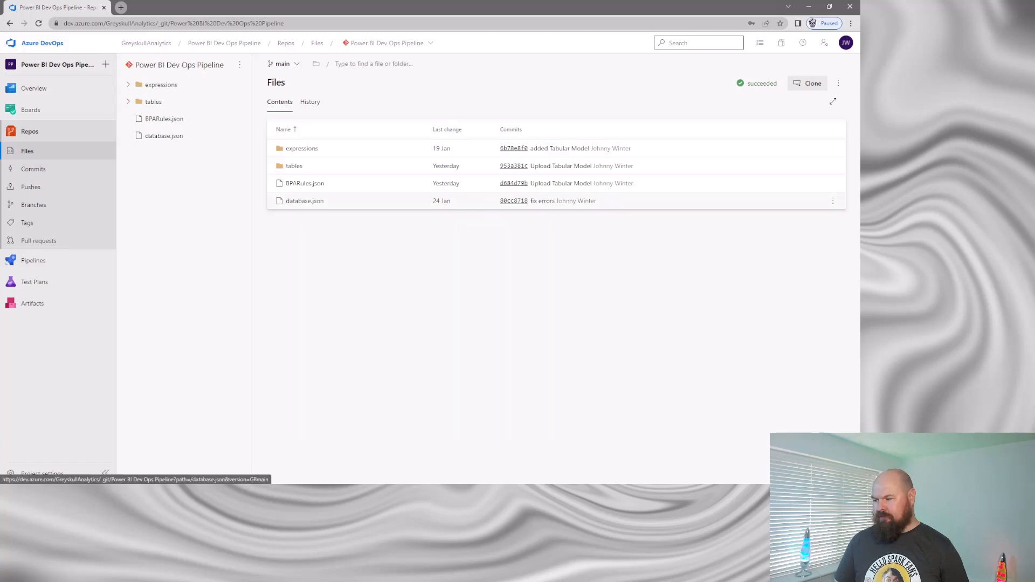
left_click(305, 201)
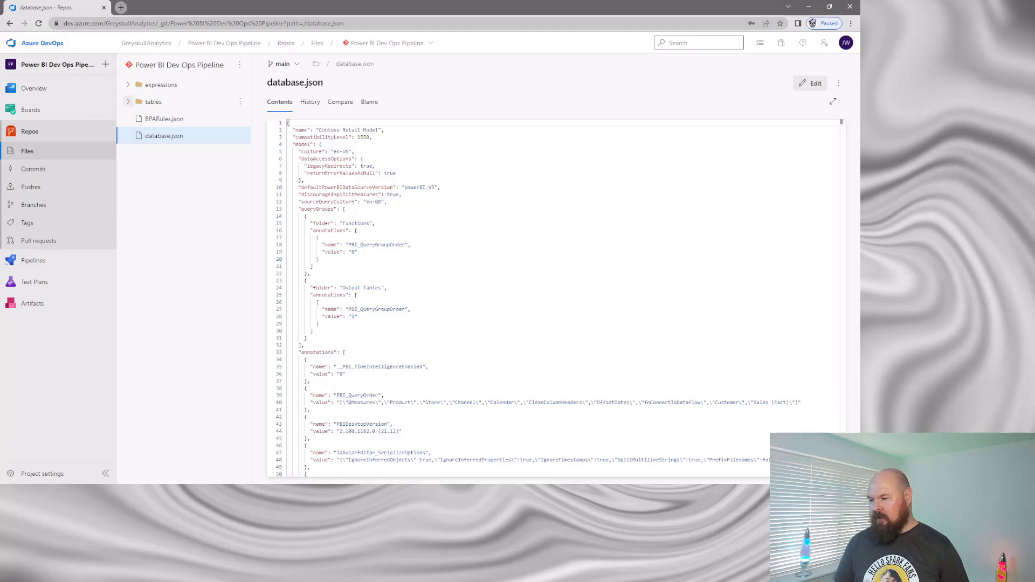
left_click(128, 101)
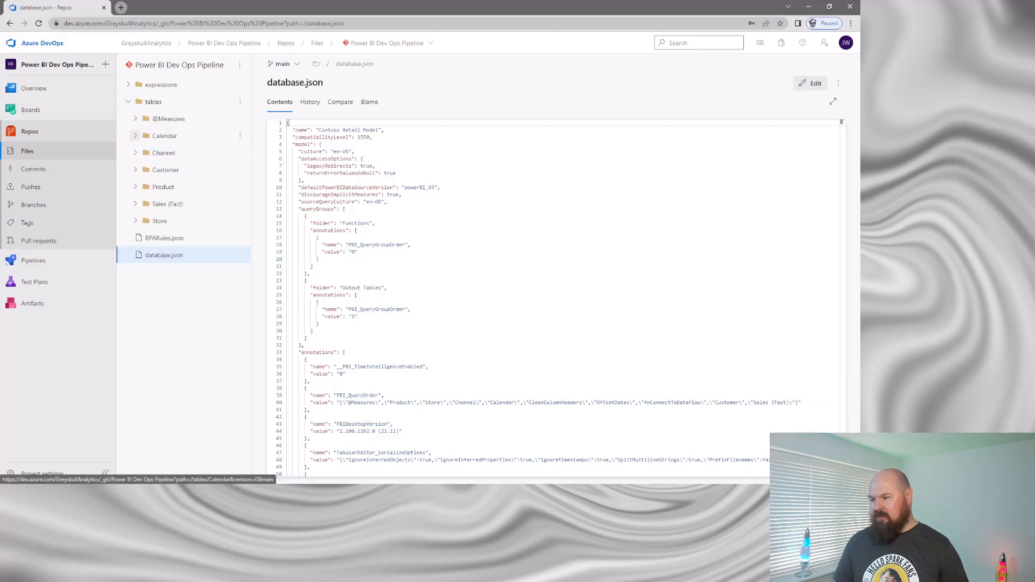
left_click(135, 135)
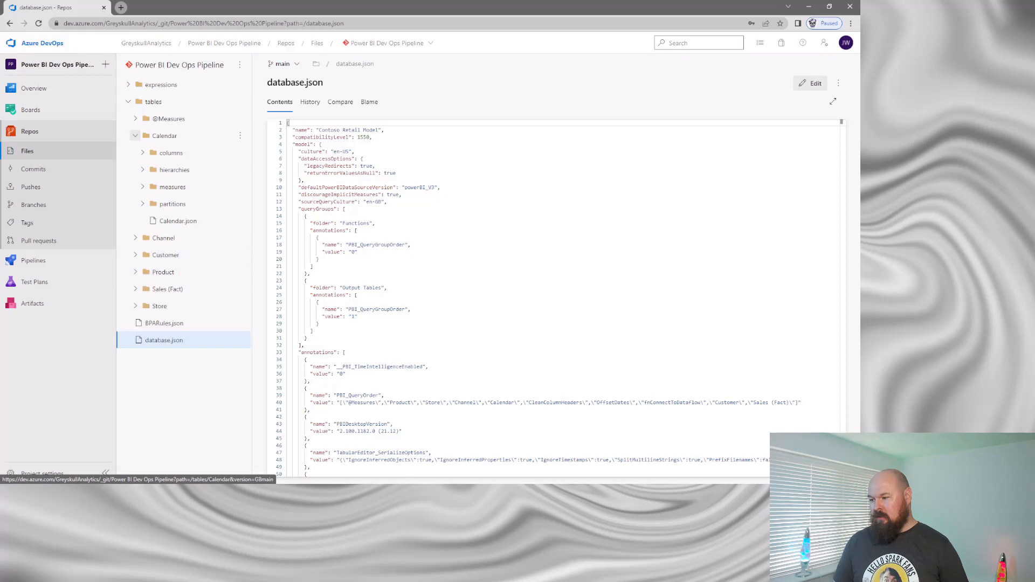
left_click(178, 221)
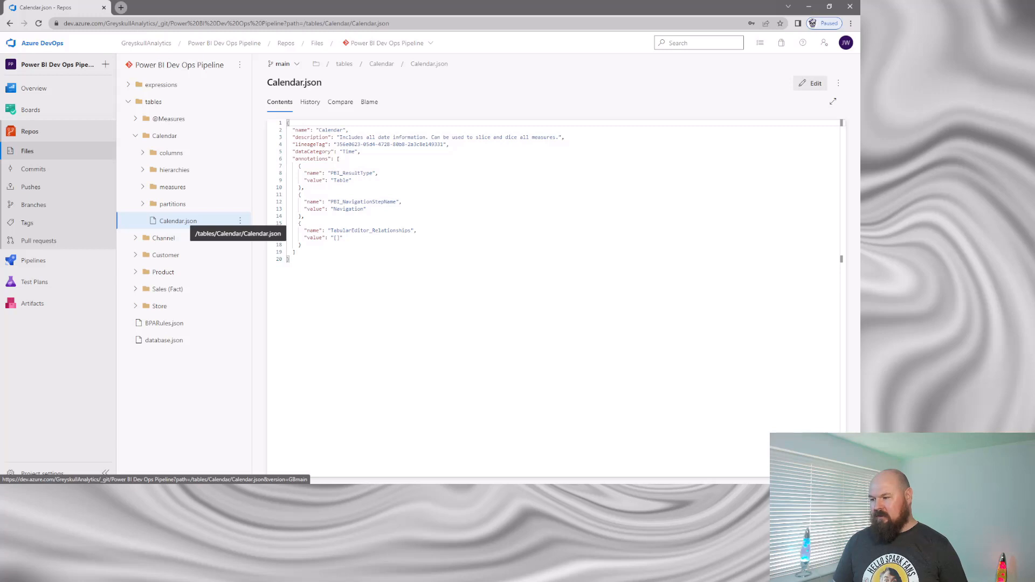
- Examine the Calendar table's date and day-of-week column definition files, and collapse the Calendar folder
left_click(142, 152)
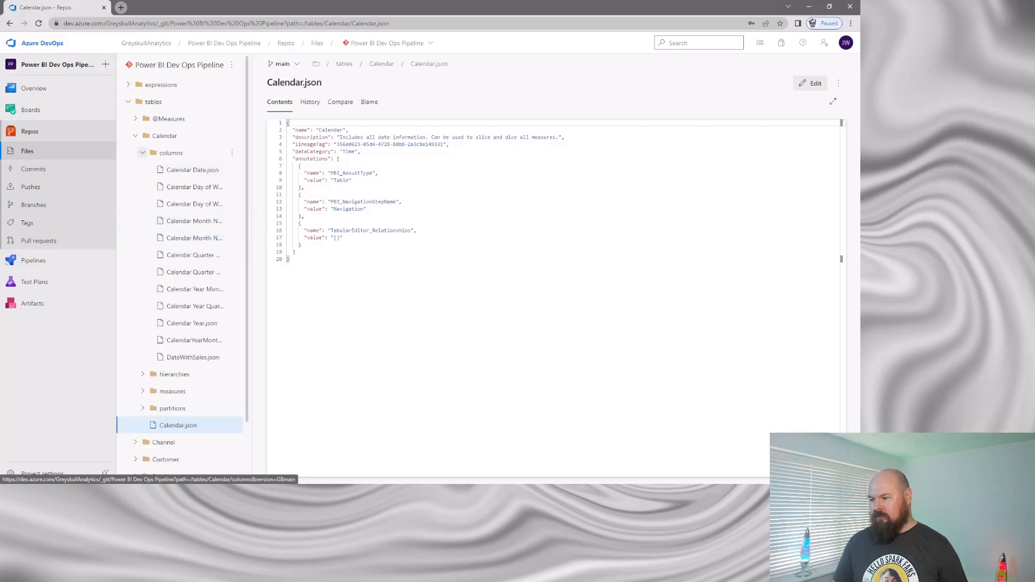
left_click(192, 170)
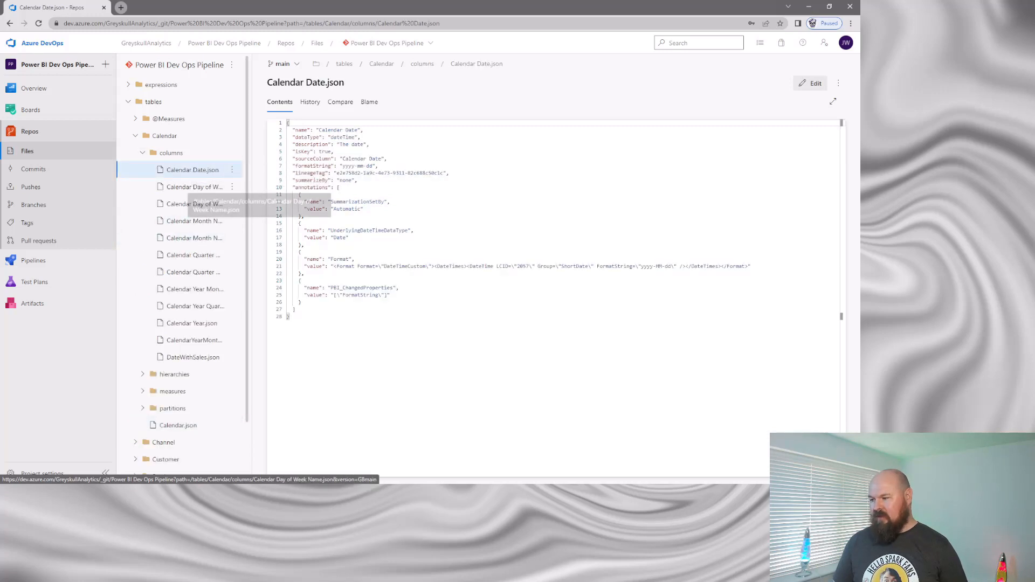
left_click(194, 187)
left_click(194, 204)
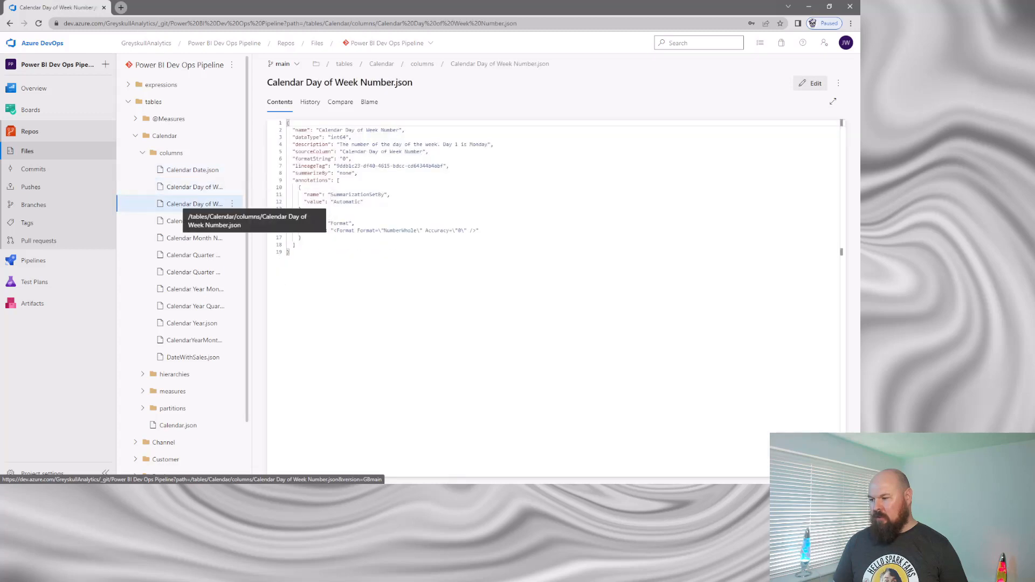
left_click(136, 136)
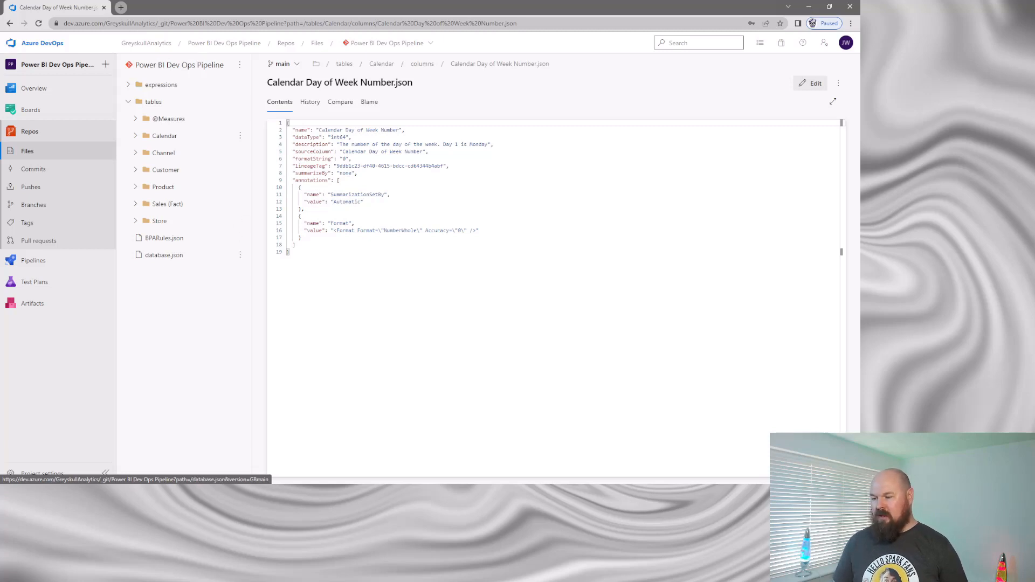
- Create a pipeline with the classic editor from the Azure Repos Git main branch, starting with an empty job
mouse_move(33, 260)
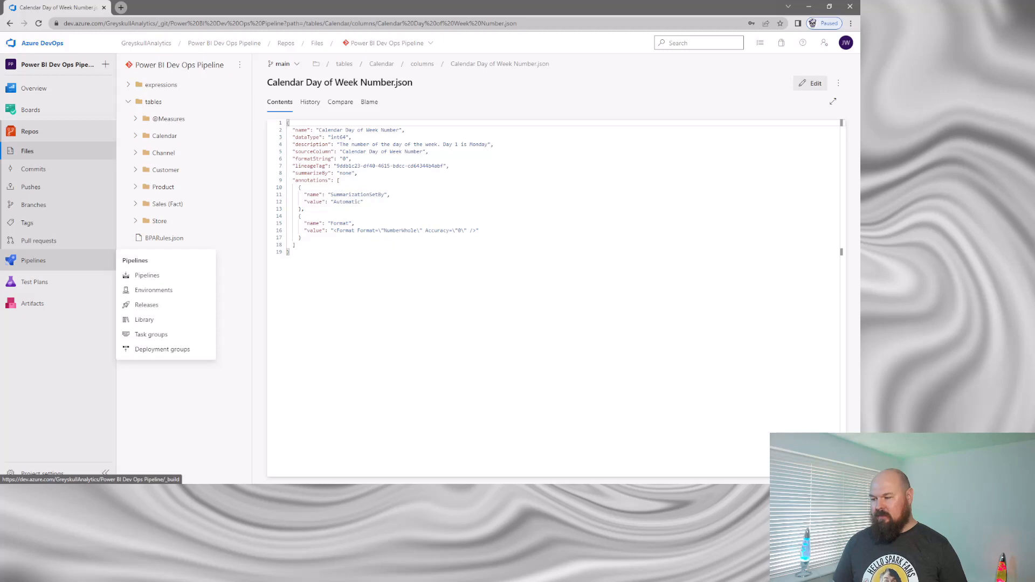
left_click(33, 261)
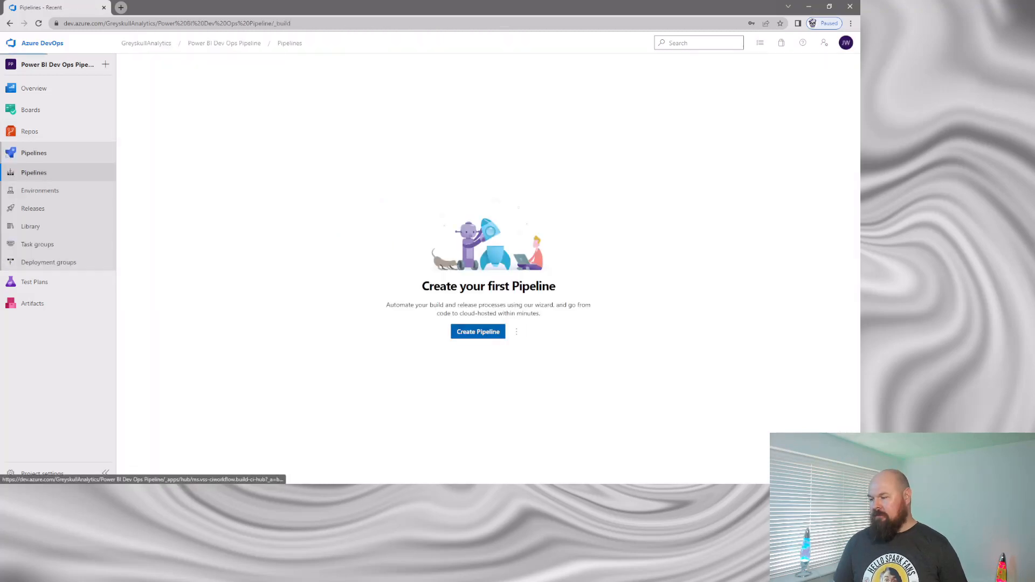
left_click(478, 332)
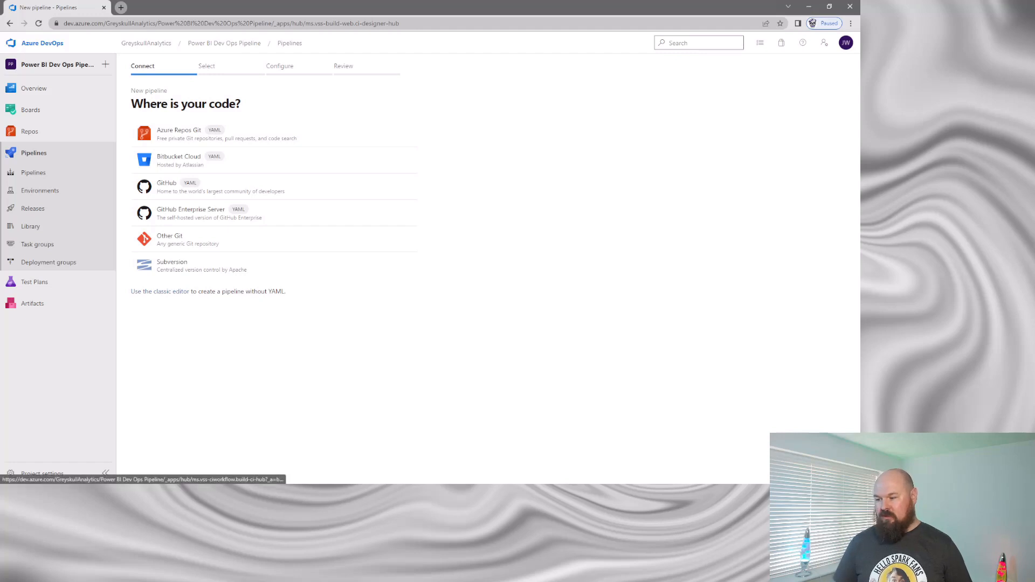
left_click(160, 291)
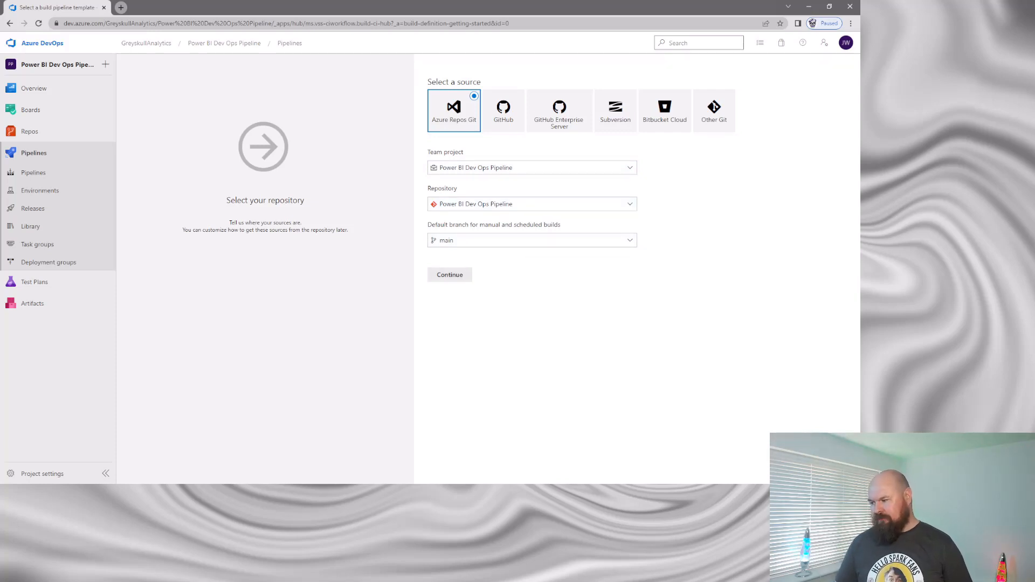
left_click(450, 275)
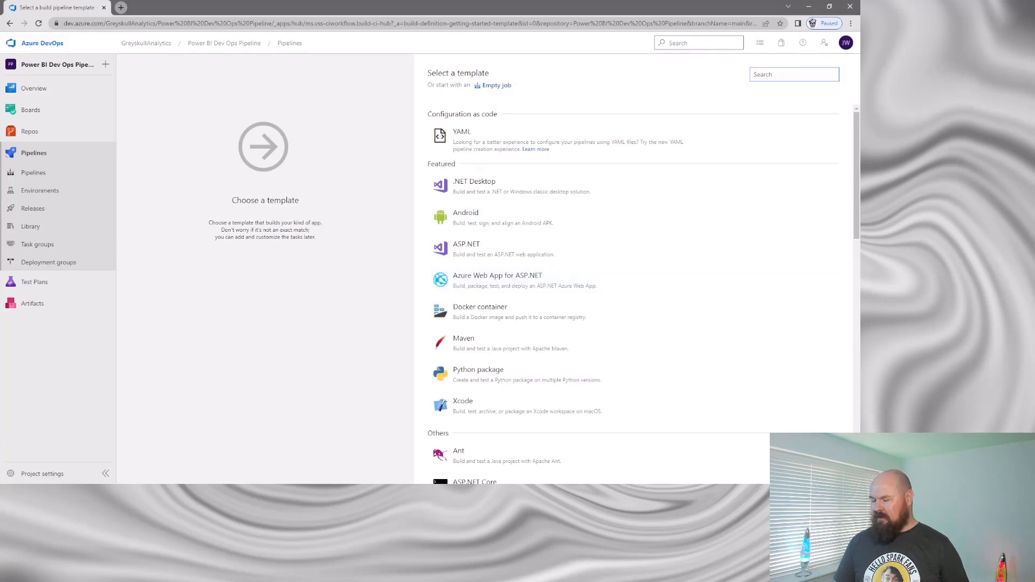
left_click(496, 85)
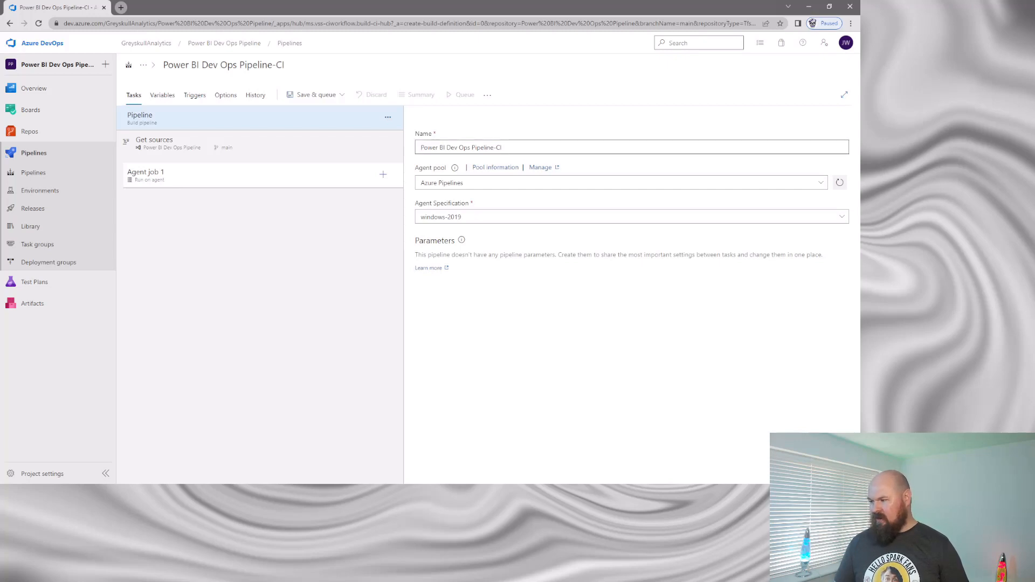
- Set the pipeline's agent specification to windows-latest
left_click(503, 147)
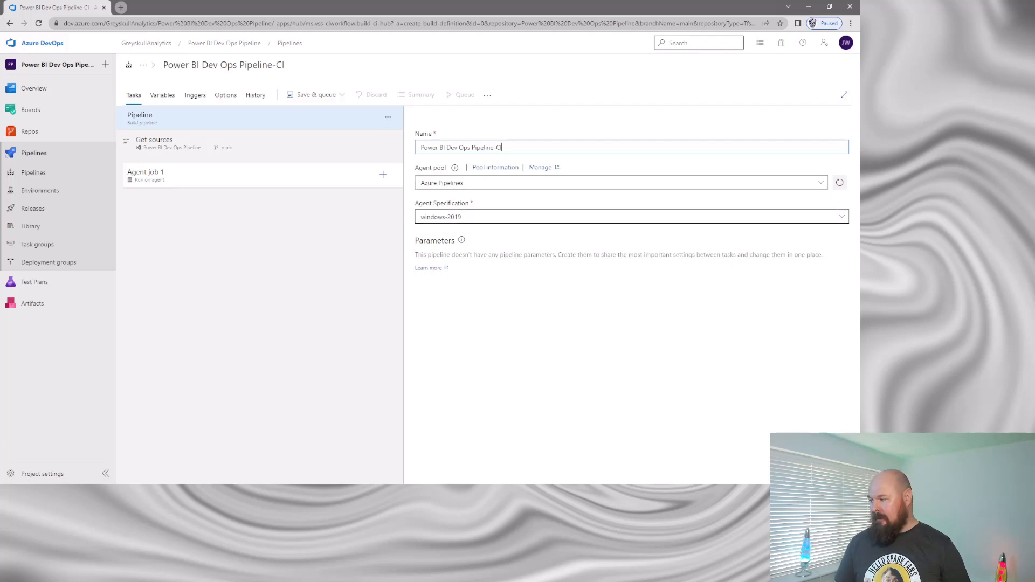
left_click(625, 216)
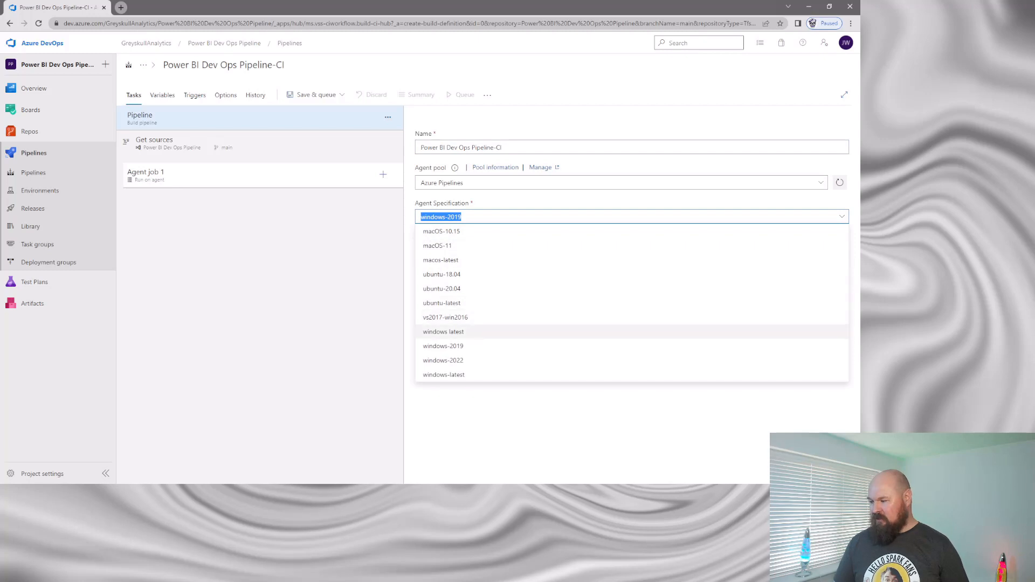
left_click(444, 374)
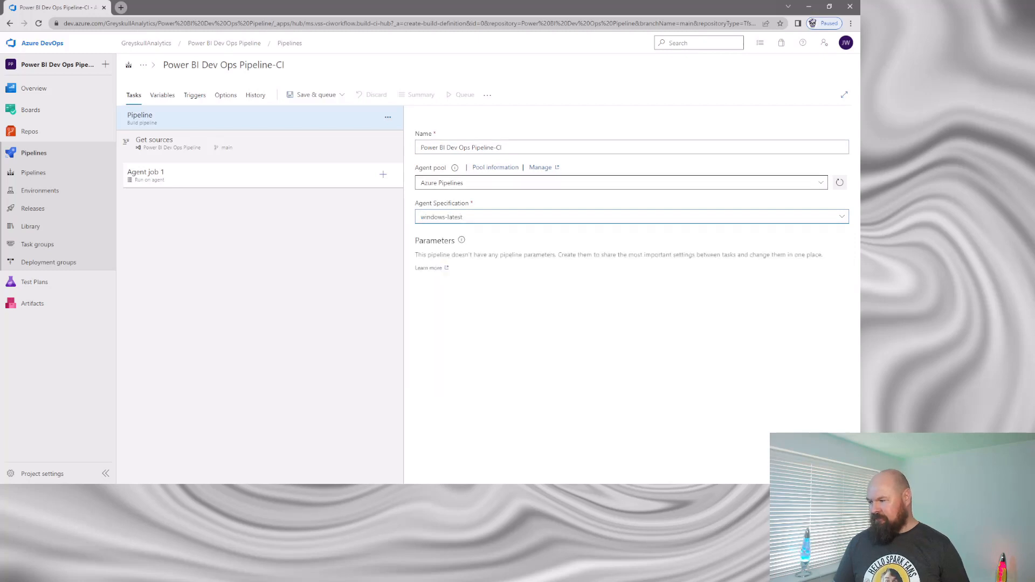
- Find the PowerShell task by searching for "power" and add it to Agent job 1
left_click(216, 175)
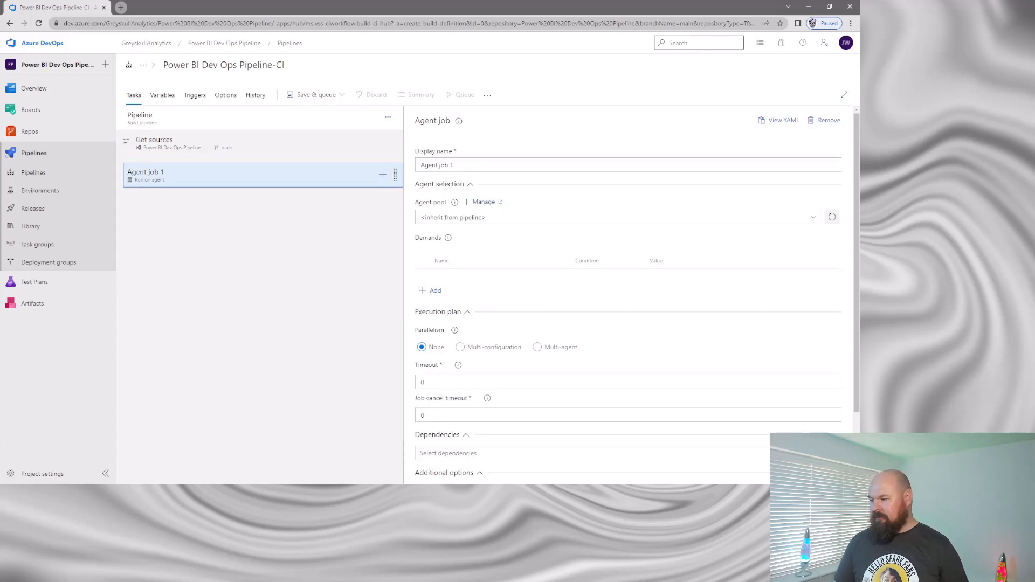
left_click(382, 174)
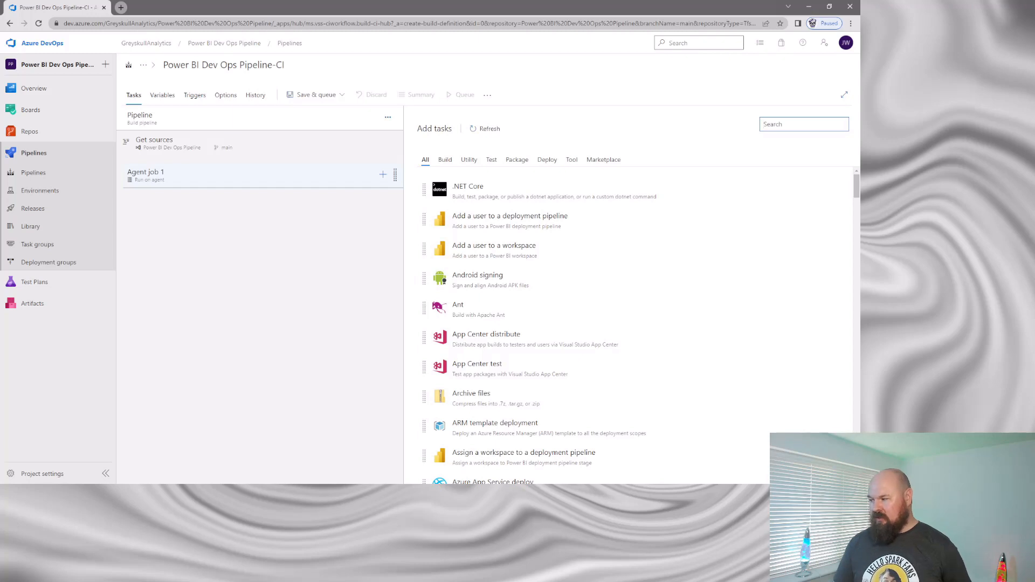
type("power")
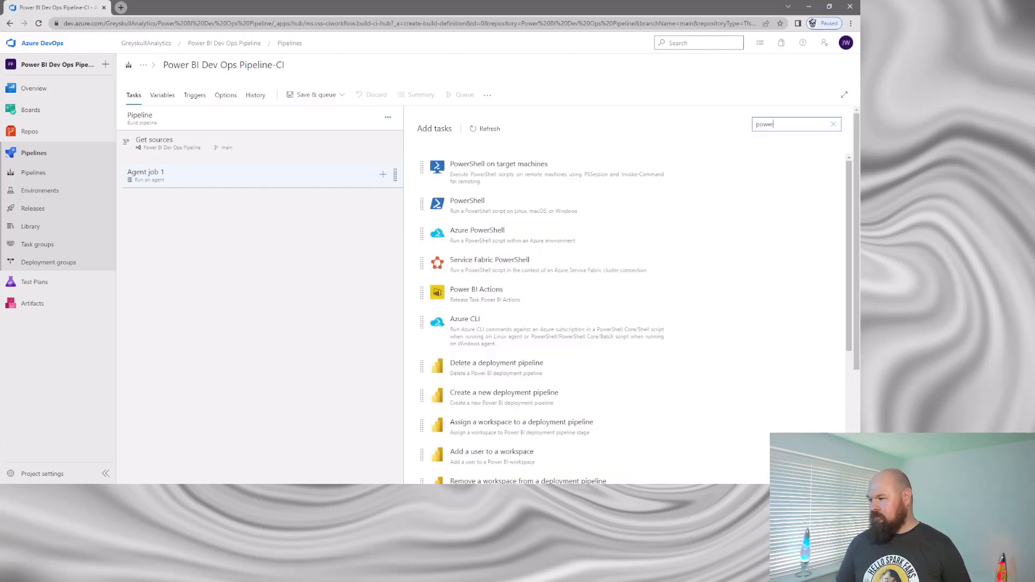
left_click(539, 204)
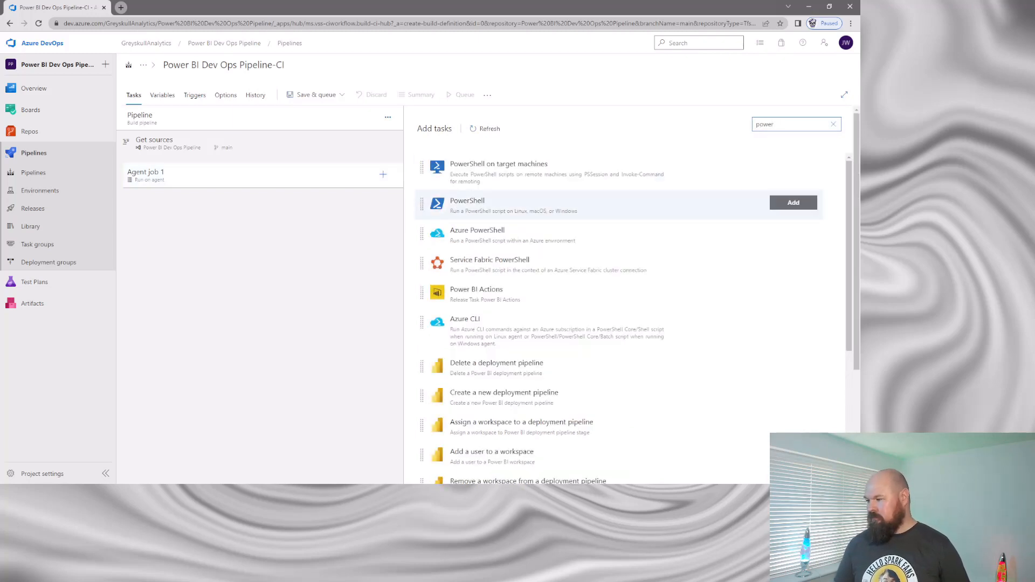
left_click(793, 203)
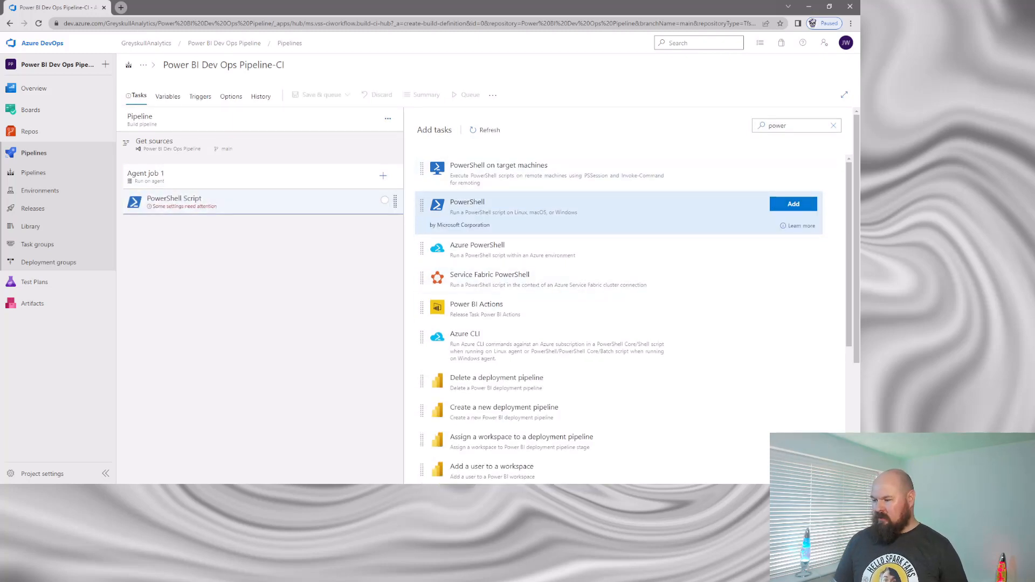
- Rename the PowerShell Script task as "Download Tabular Editor"
left_click(253, 201)
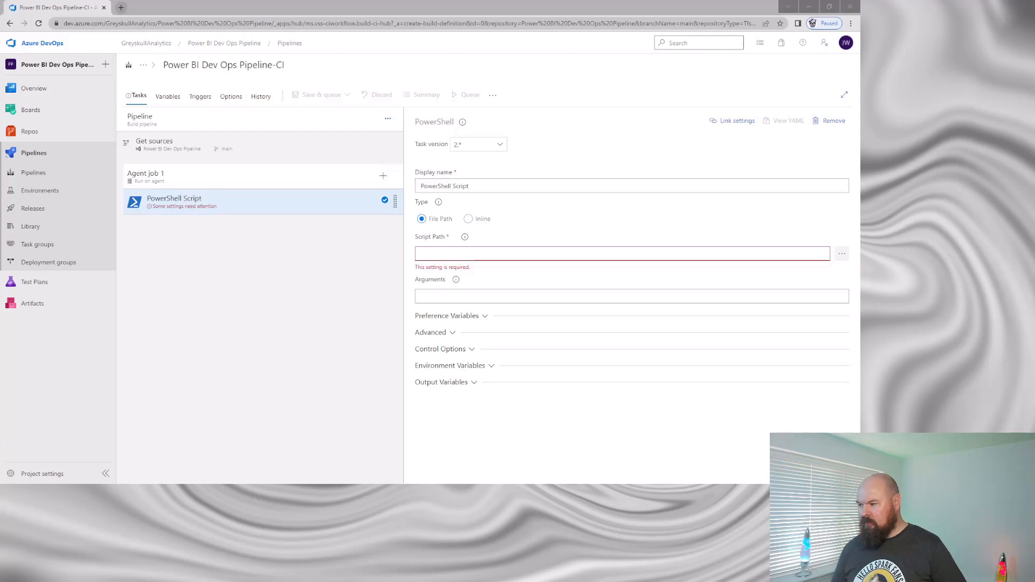
key("alt+Tab")
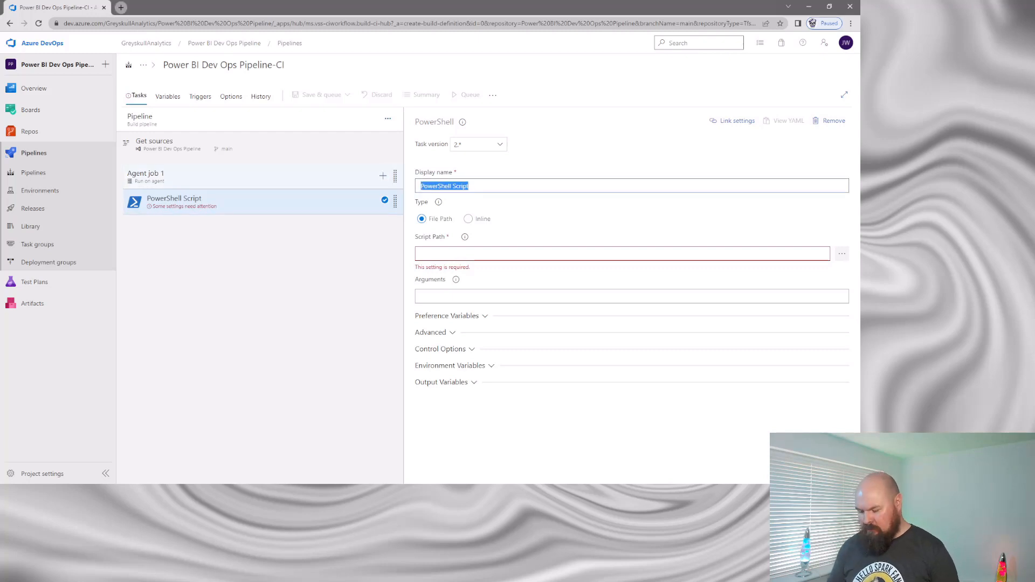
key("BackSpace")
type("DOwnloa")
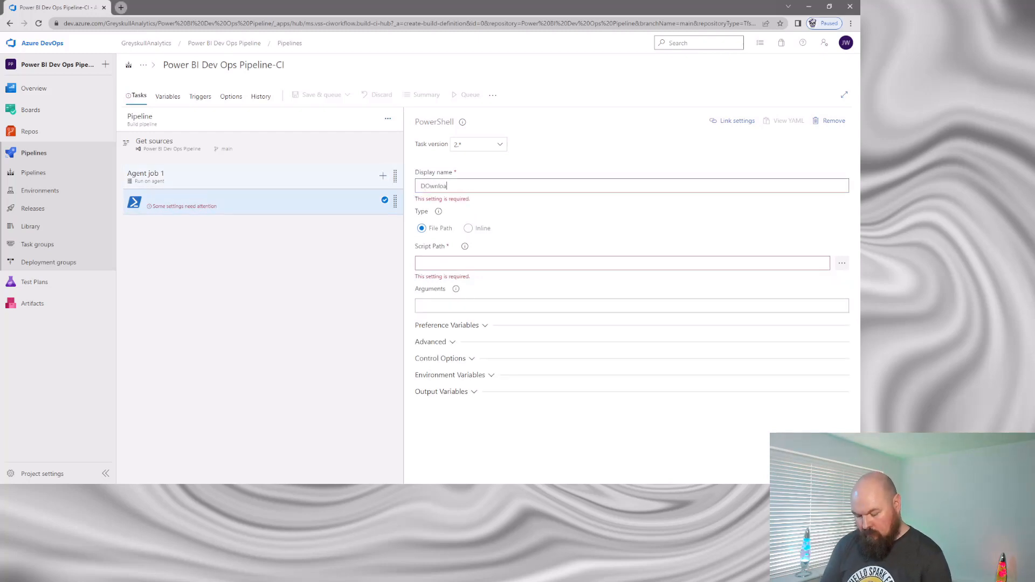
type("d Tabular ")
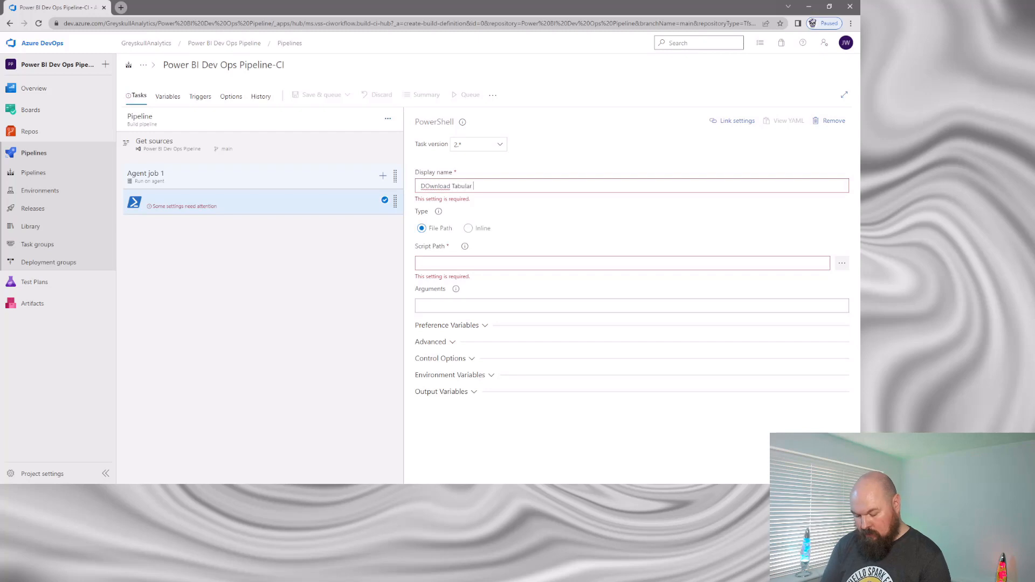
type("Editor")
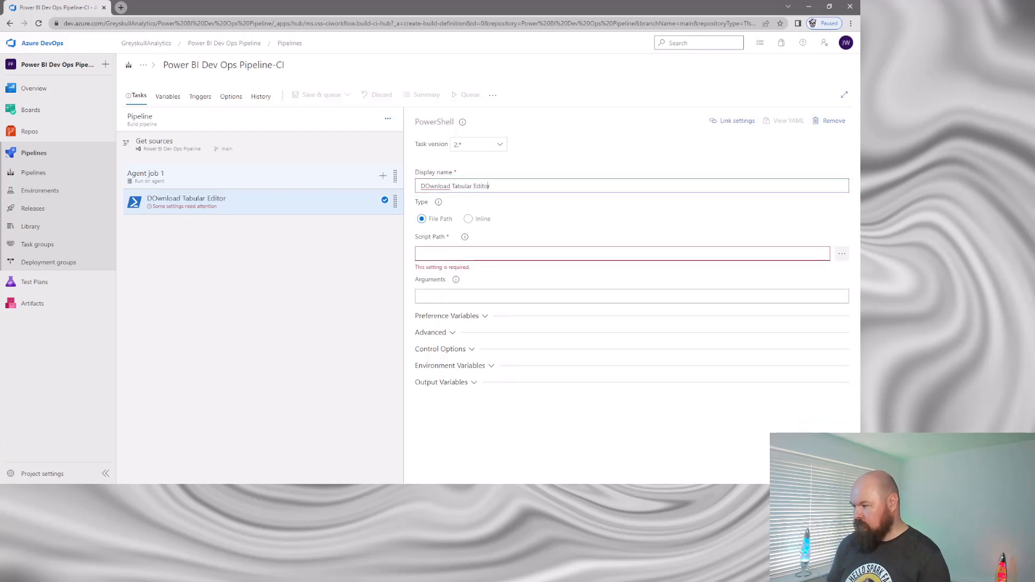
key("BackSpace")
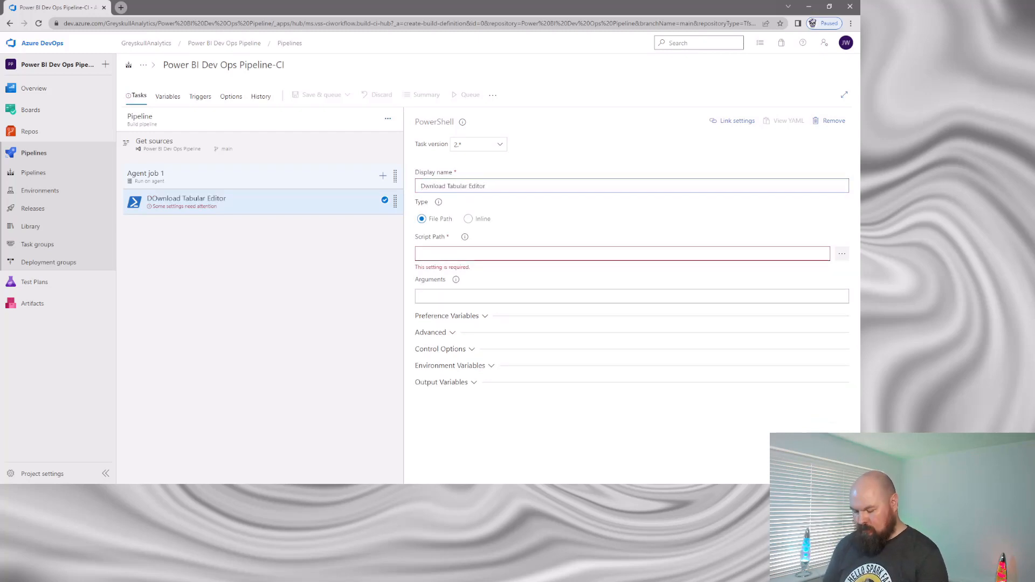
type("o")
- Set the task to an inline script and replace the sample code with the copied script that downloads and unzips Tabular Editor portable 2.16.4
left_click(468, 218)
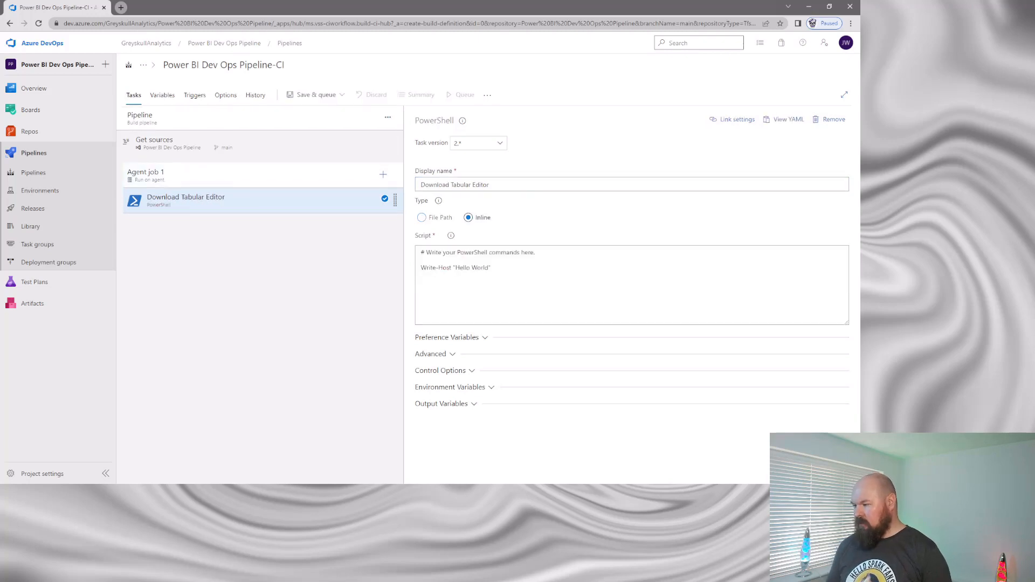
key("ctrl+a")
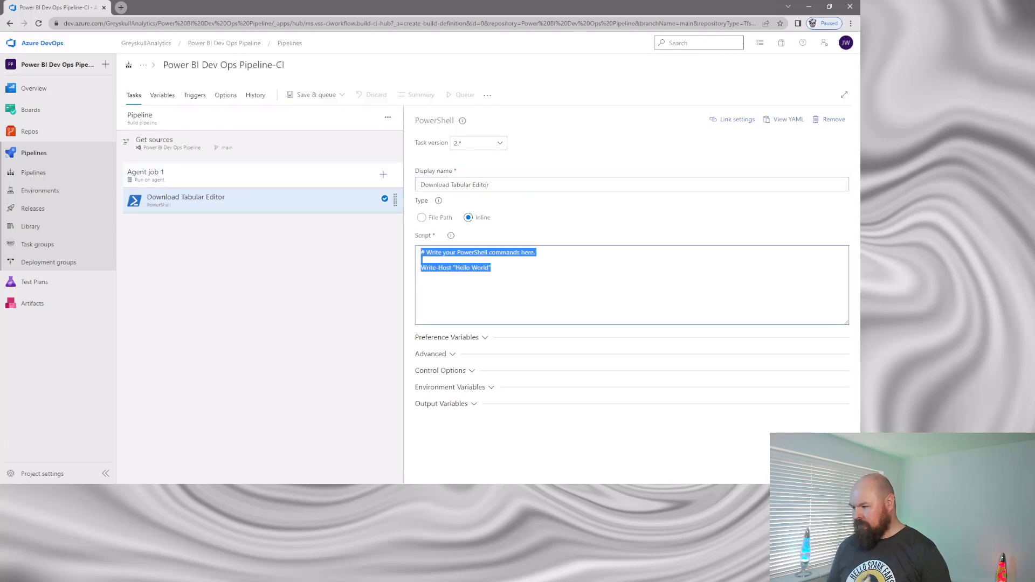
key("BackSpace")
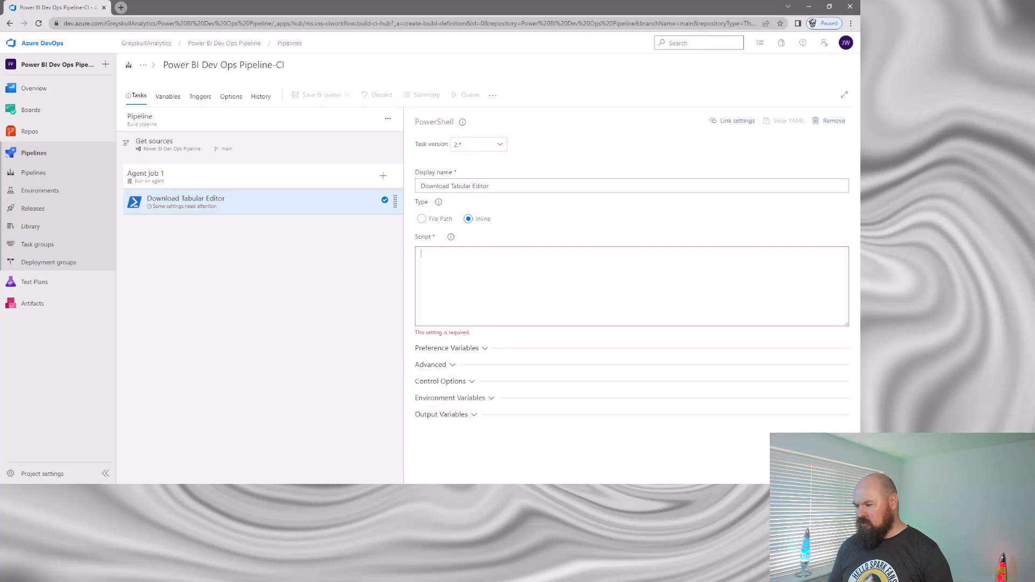
key("ctrl+v")
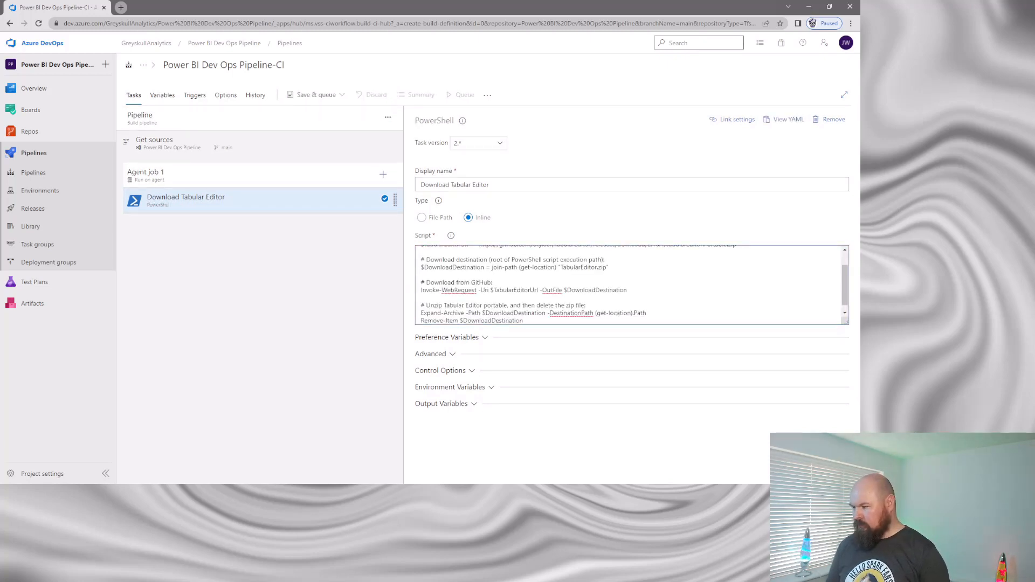
scroll(630, 285, "up", 3)
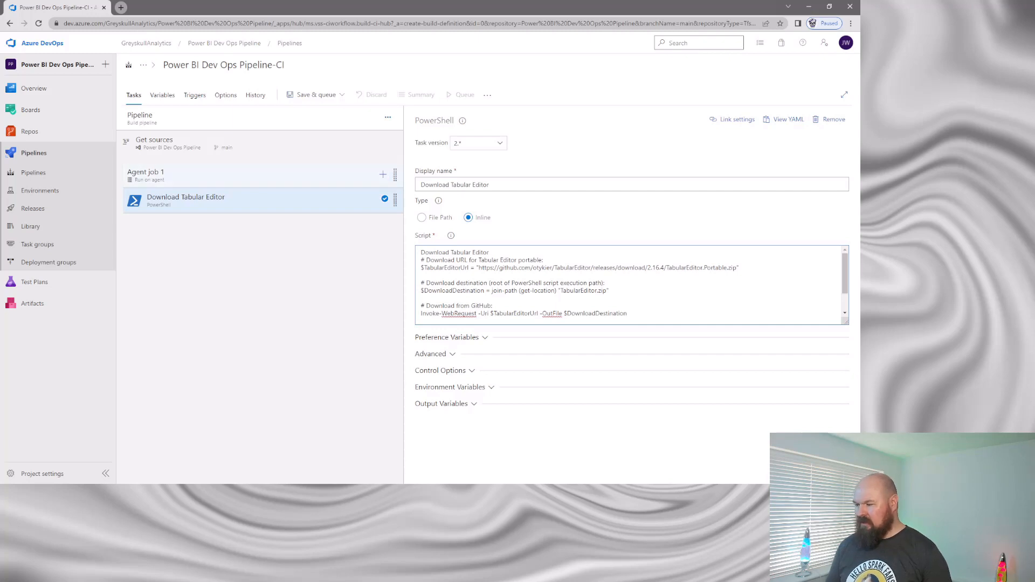
- Find the Command line task by searching for "command" and add it to Agent job 1
left_click(383, 174)
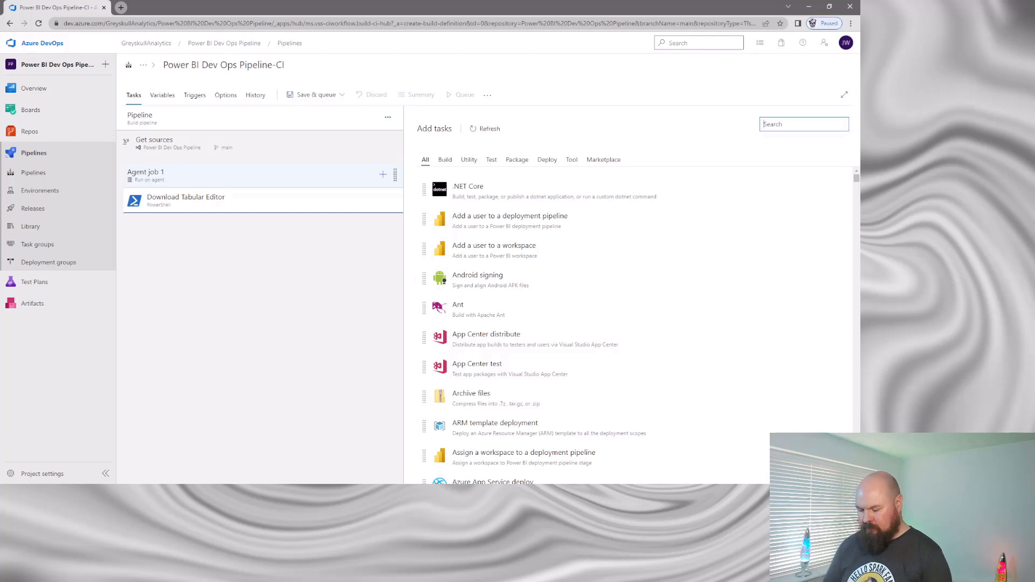
type("command")
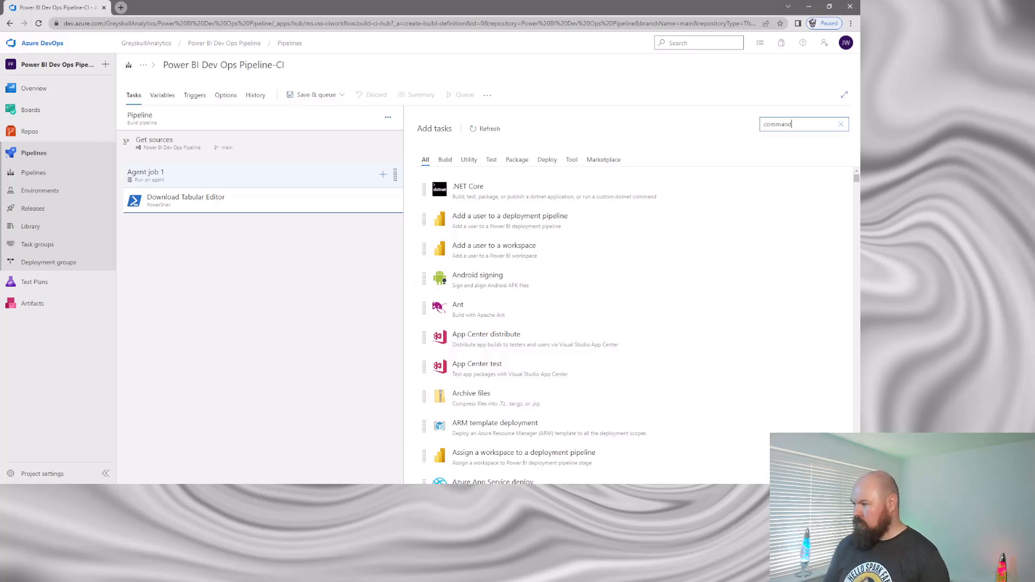
key("Tab")
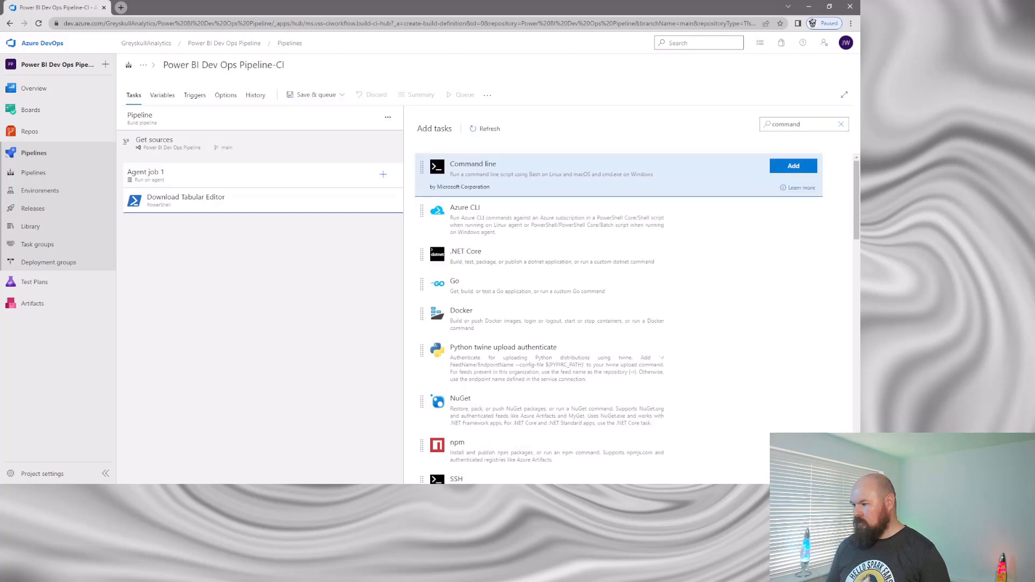
key("Return")
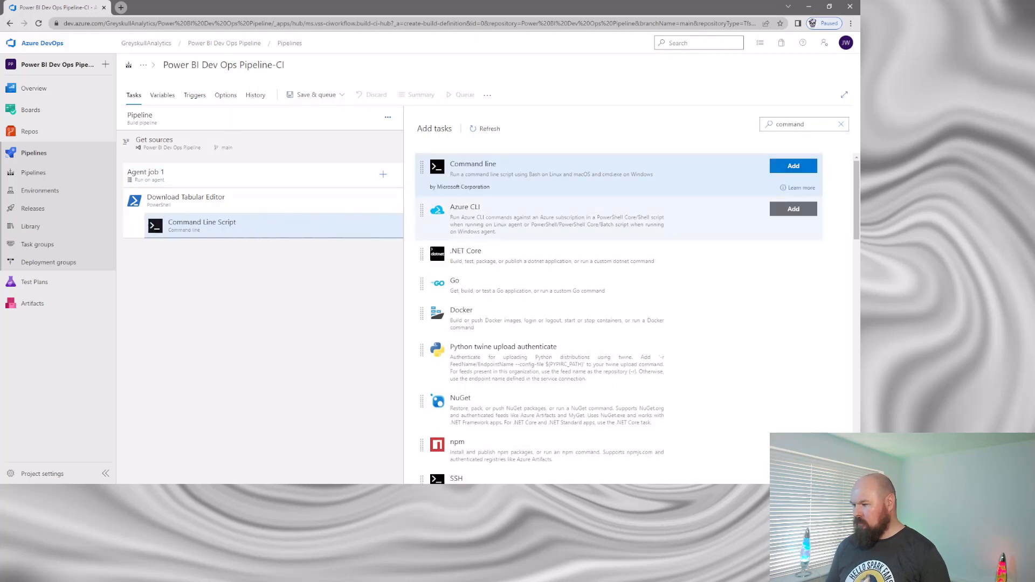
- Rename the Command Line Script task as "Build Tabular Model"
left_click(215, 225)
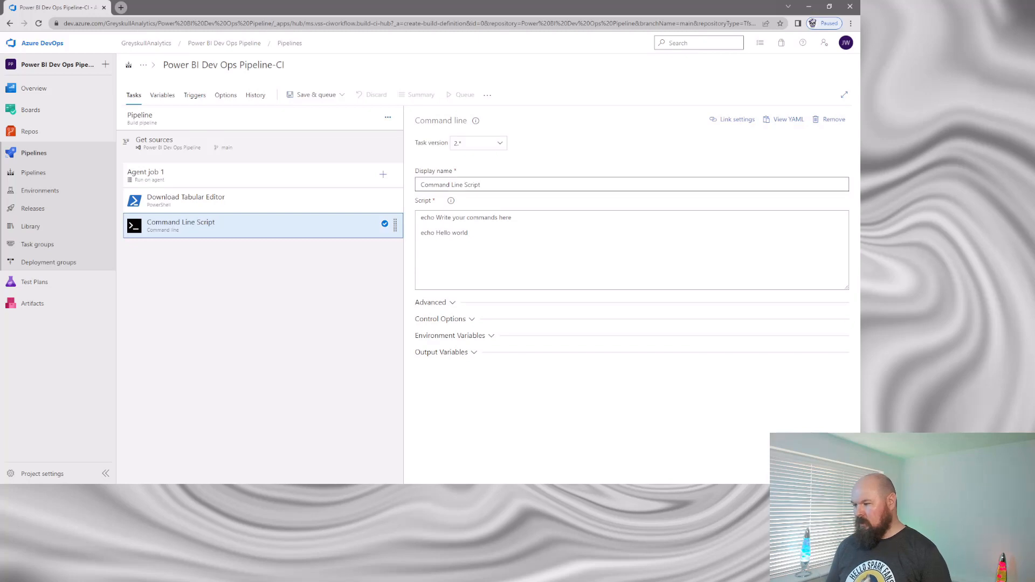
key("Tab")
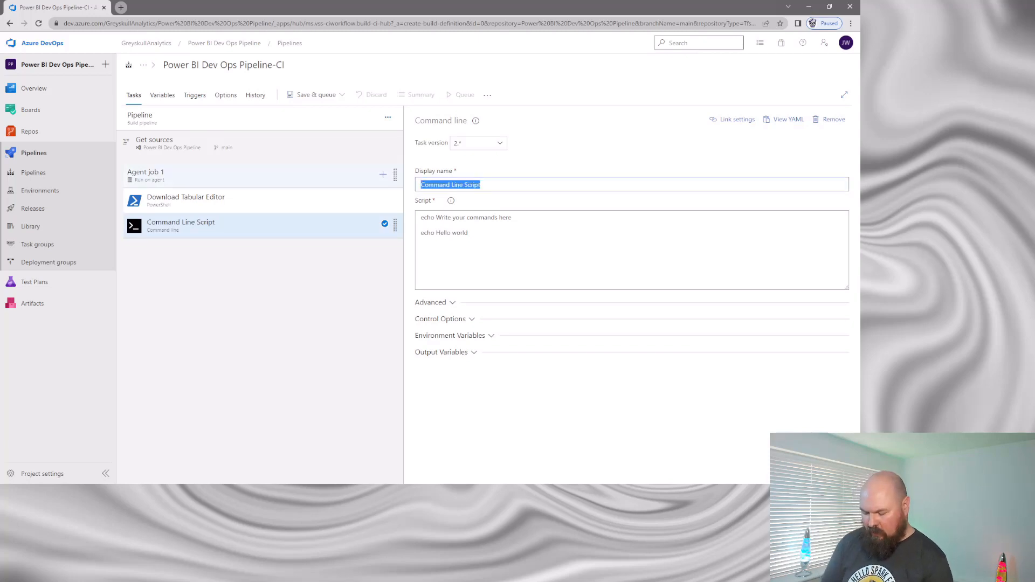
type("Build T")
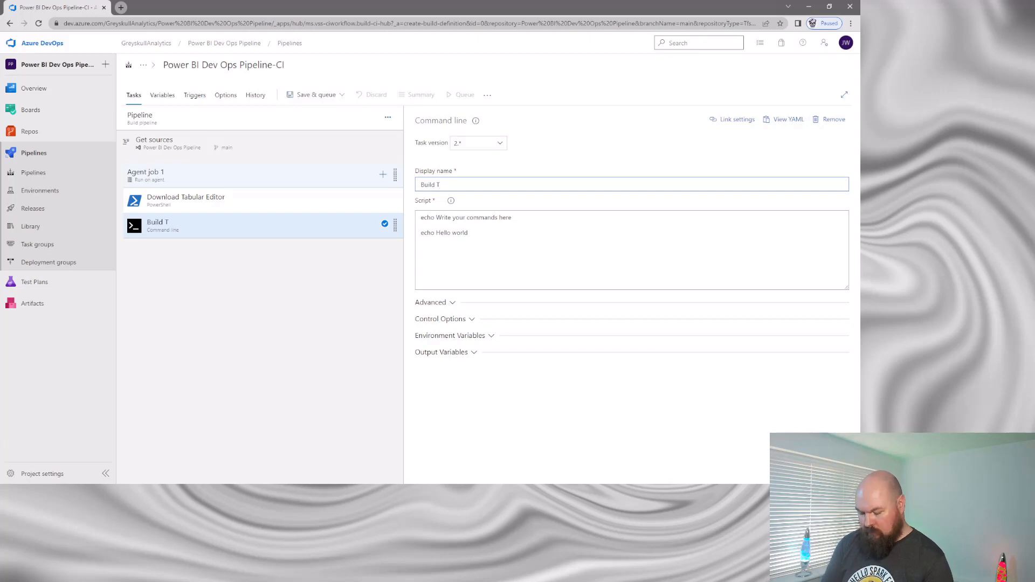
type("abular Model")
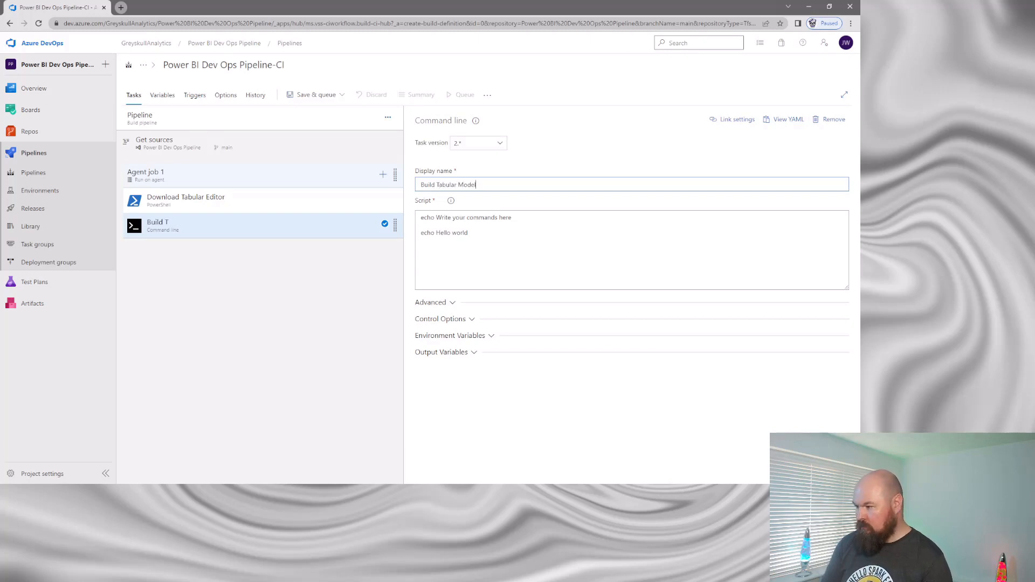
- Replace the Build Tabular Model task's sample script with: TabularEditor.exe "$(Build.SourcesDirectory)\database.json" -B "$(Build.ArtifactStagingDirectory)\Model.bim"
left_click(468, 233)
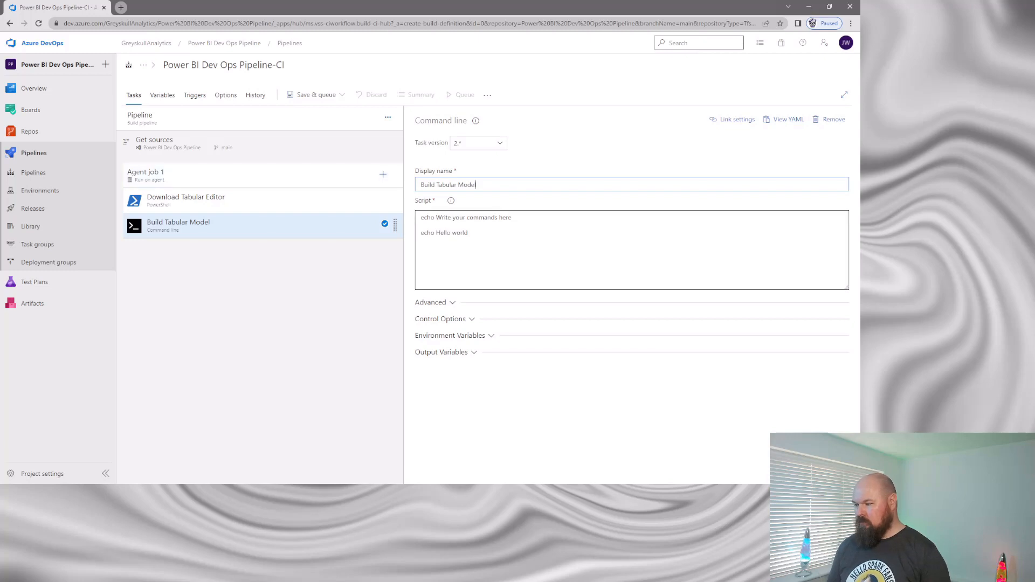
key("ctrl+a")
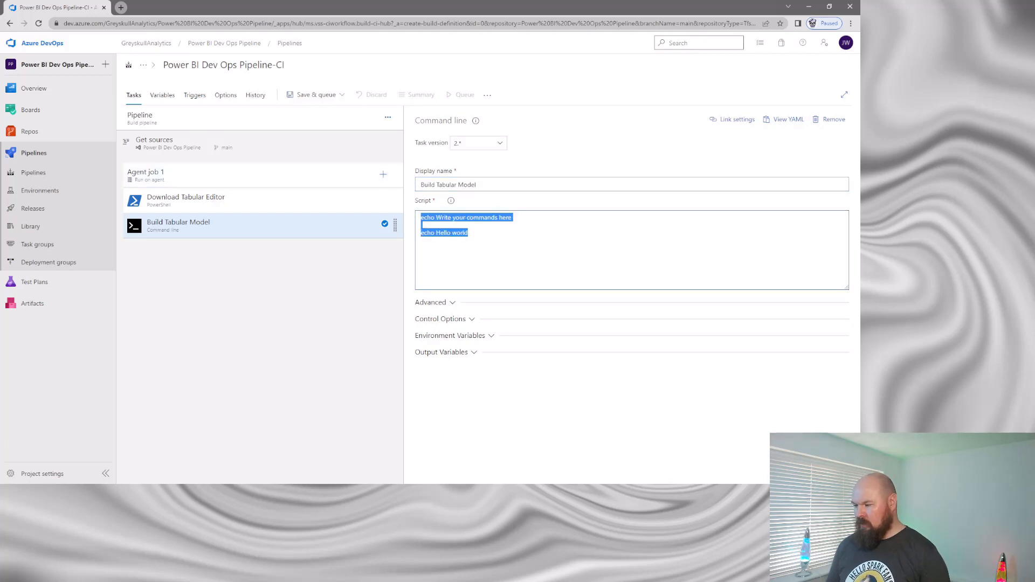
key("BackSpace")
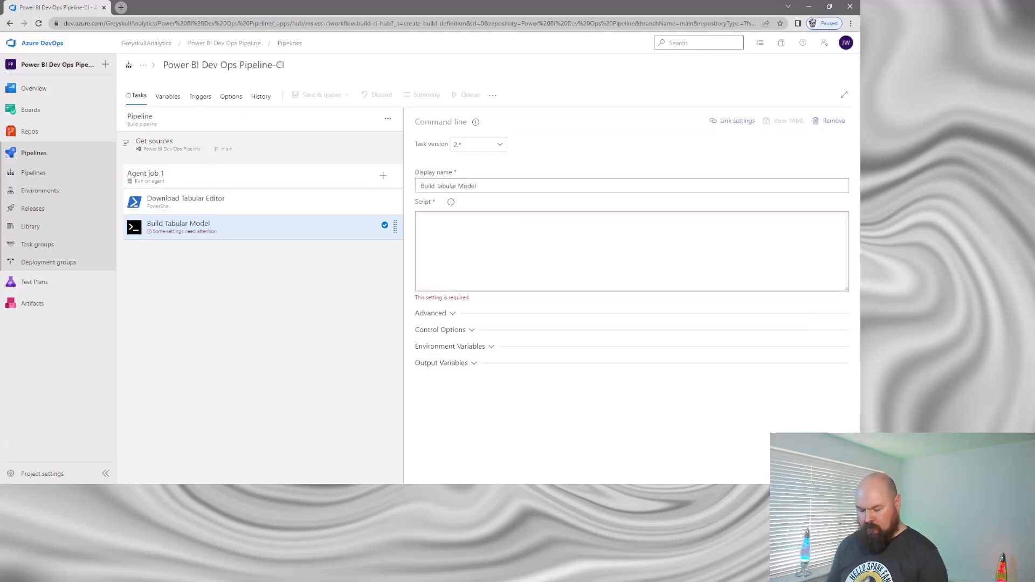
type("TabularEditor.exe \"$(Build.SourcesDirectory)\\database.json\" -B \"$(Build.ArtifactStagingDirectory)\\Model.bim\"")
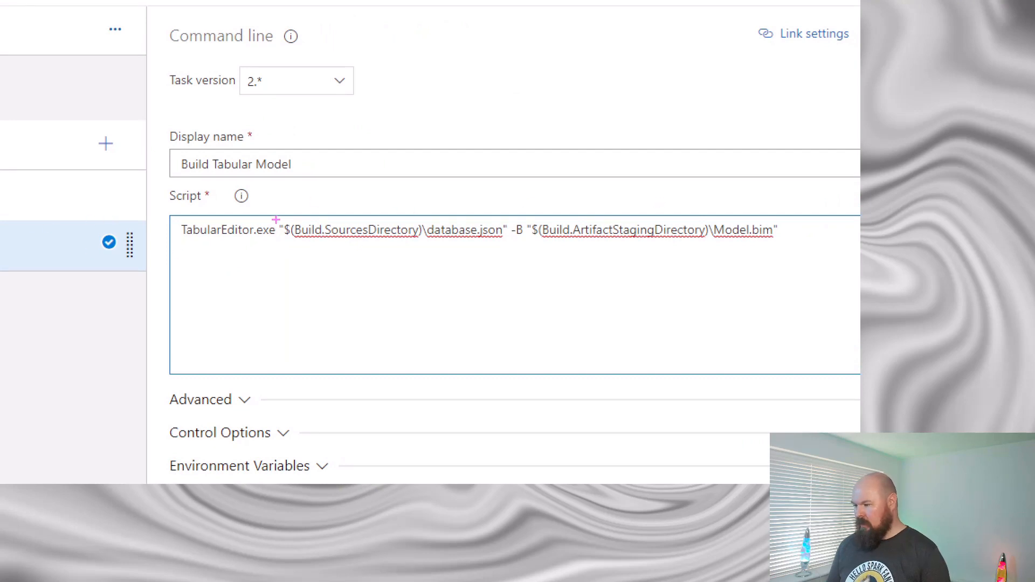
mouse_move(281, 219)
left_mouse_down()
mouse_move(425, 247)
mouse_move(517, 246)
left_mouse_up()
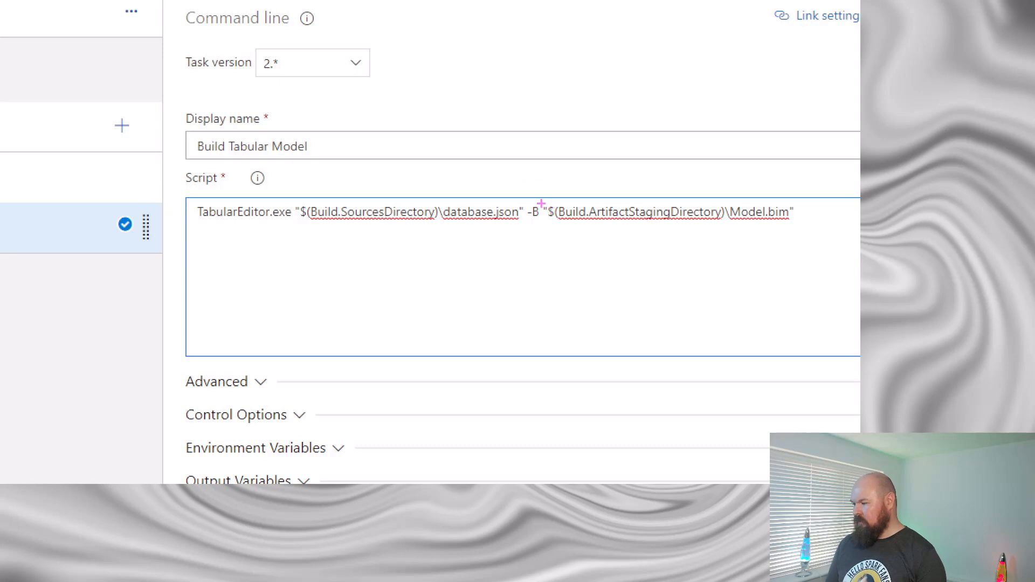
mouse_move(541, 203)
left_mouse_down()
mouse_move(628, 226)
mouse_move(830, 227)
left_mouse_up()
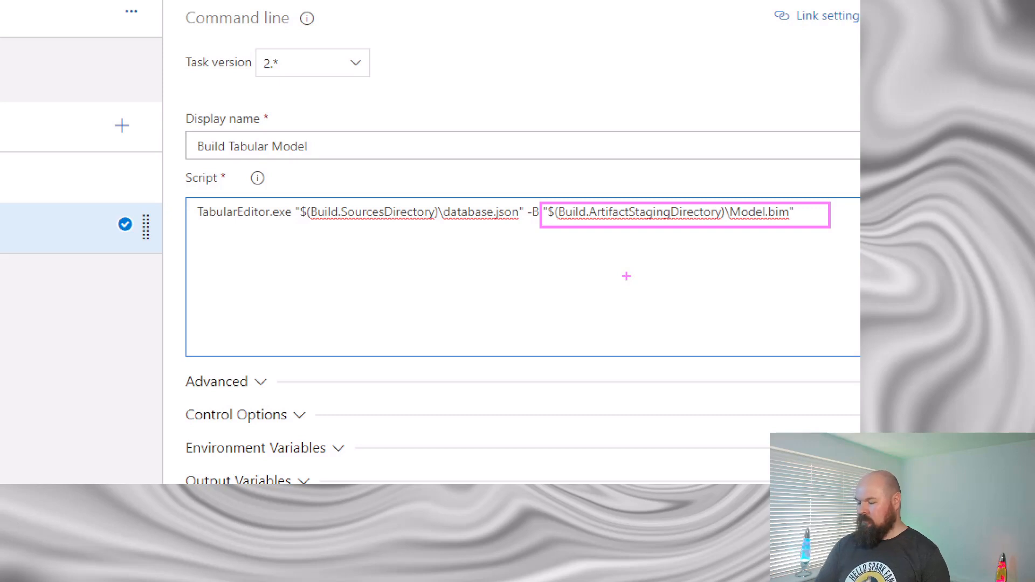
key("Escape")
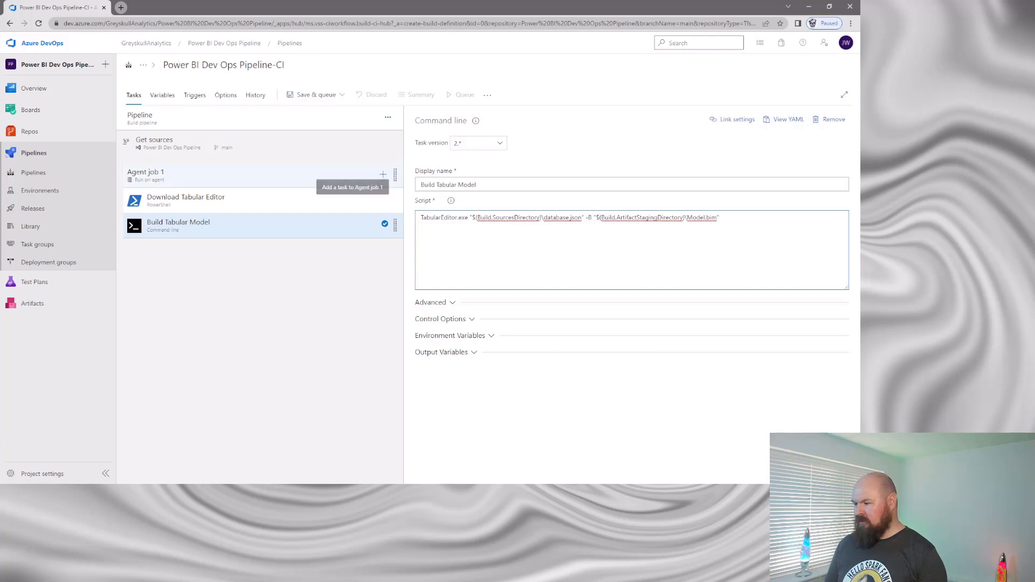
- Search for "publish", add the Publish build artifacts task to Agent job 1, and open its settings
left_click(383, 174)
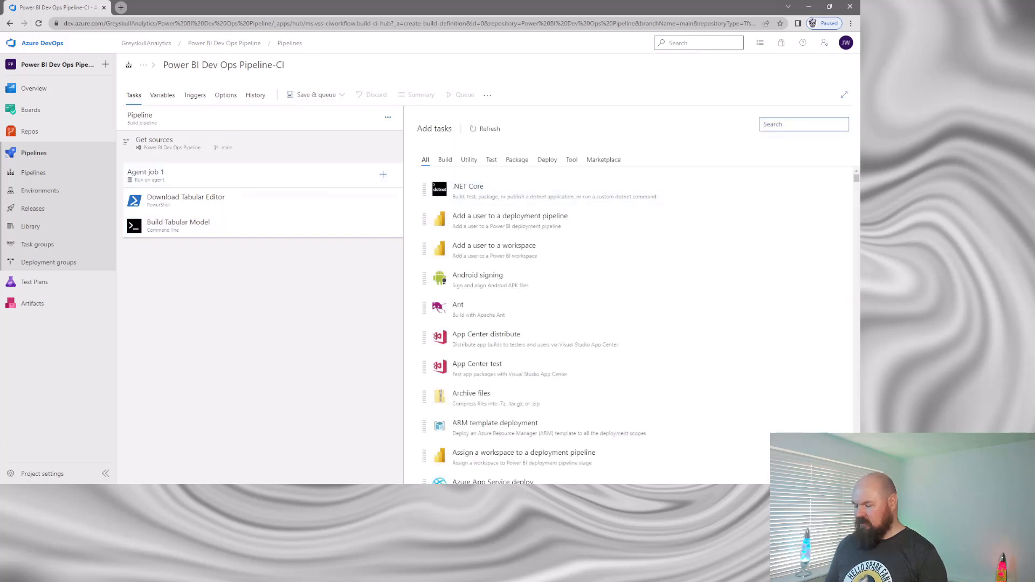
type("pub")
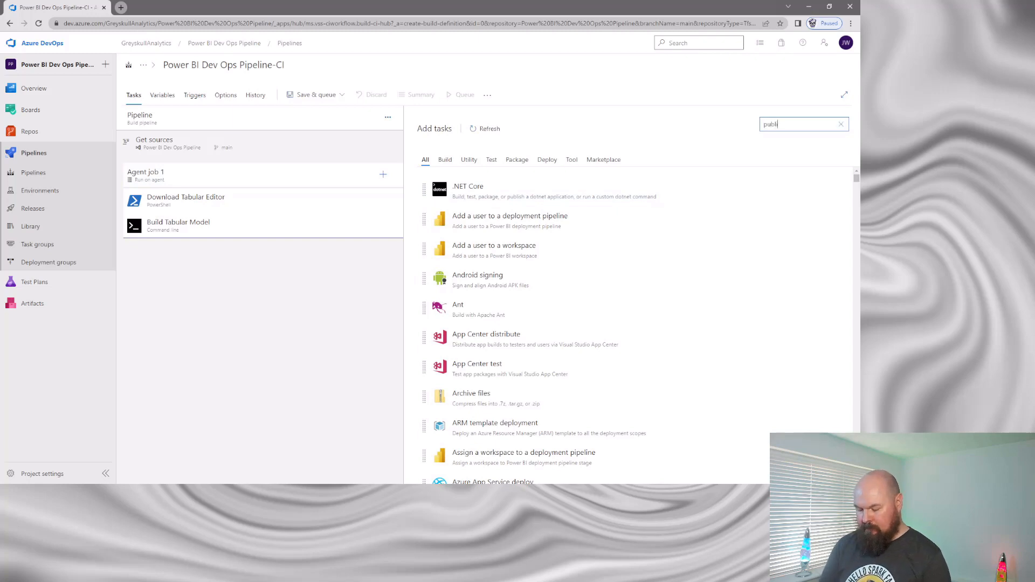
type("ls")
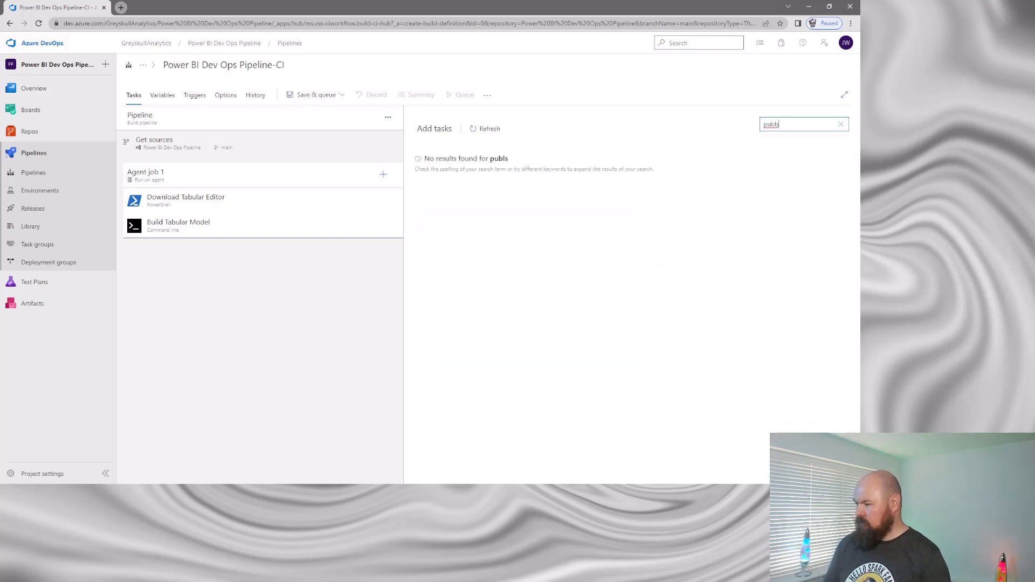
key("BackSpace")
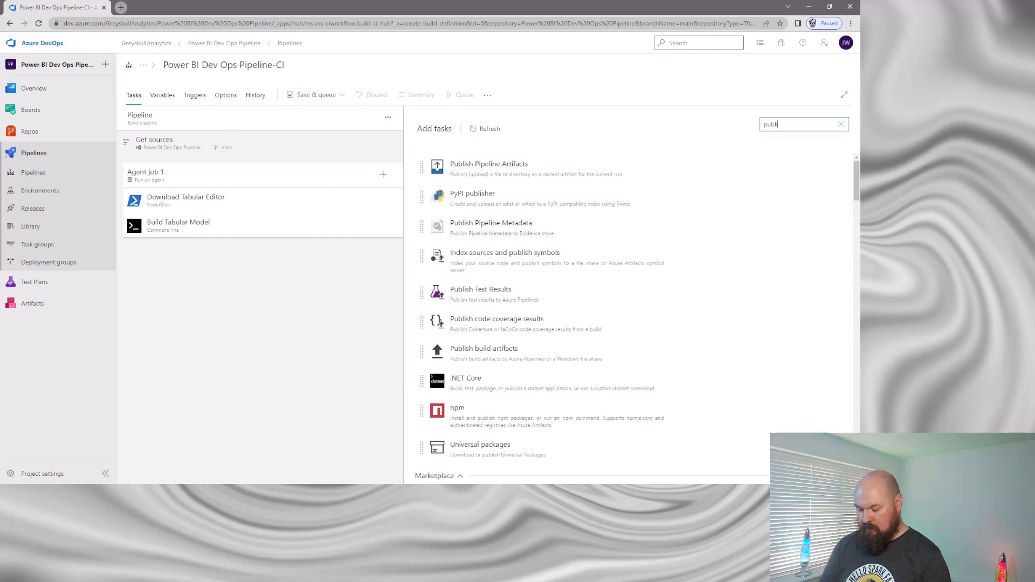
type("ish")
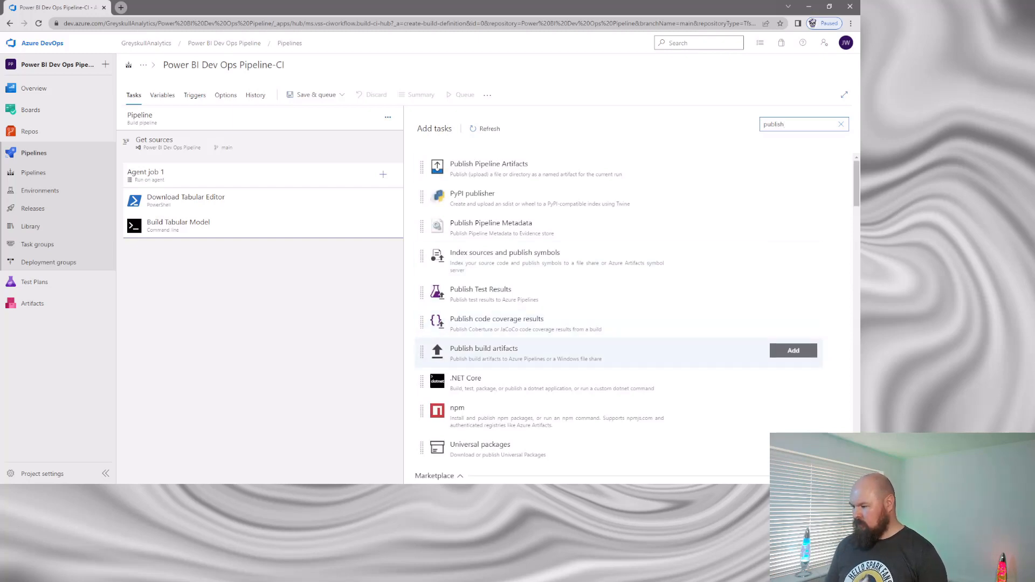
left_click(793, 350)
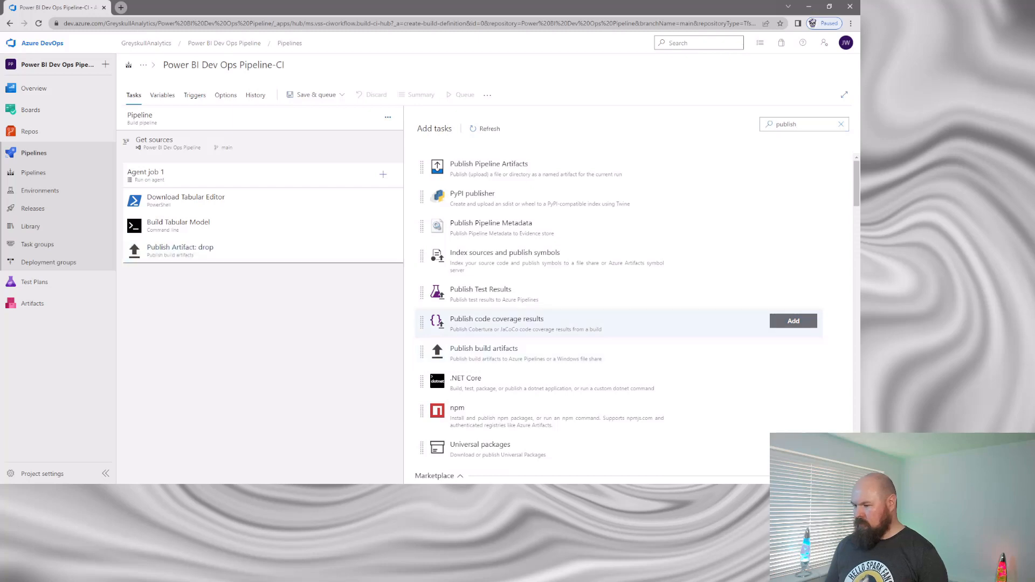
left_click(180, 249)
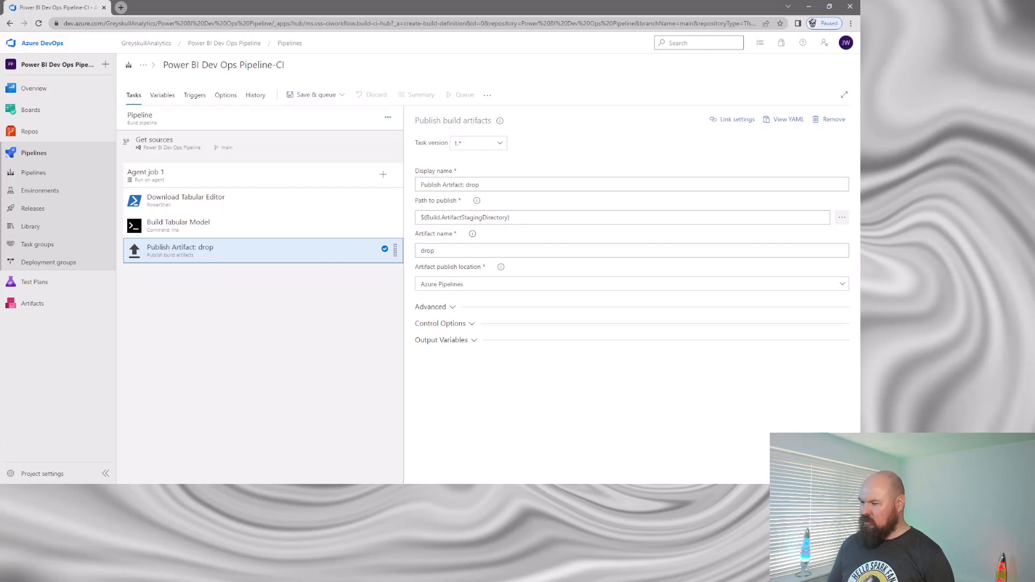
- Enable the continuous integration trigger for the Power BI Dev Ops Pipeline repository, including the main branch
left_click(194, 95)
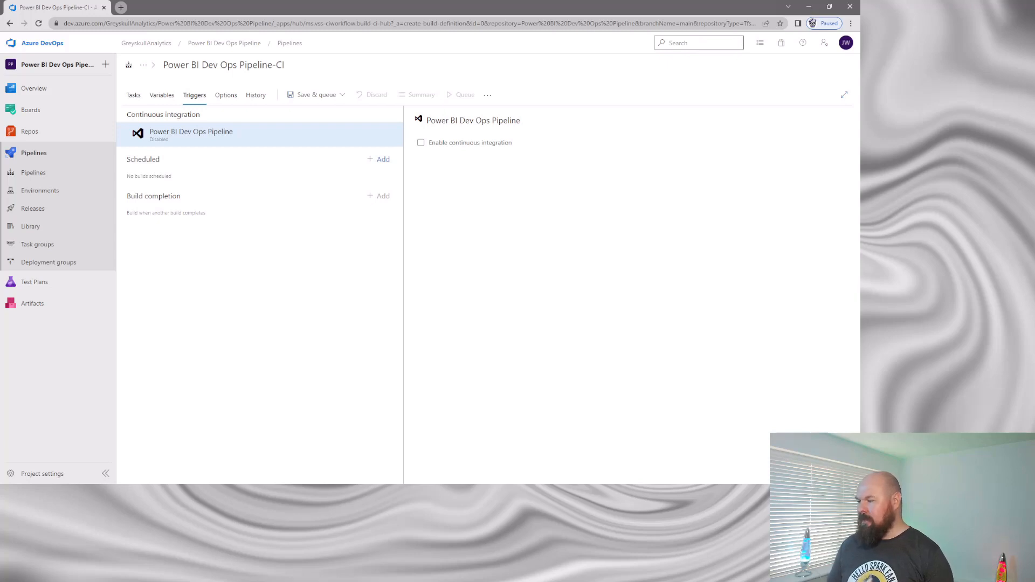
left_click(421, 142)
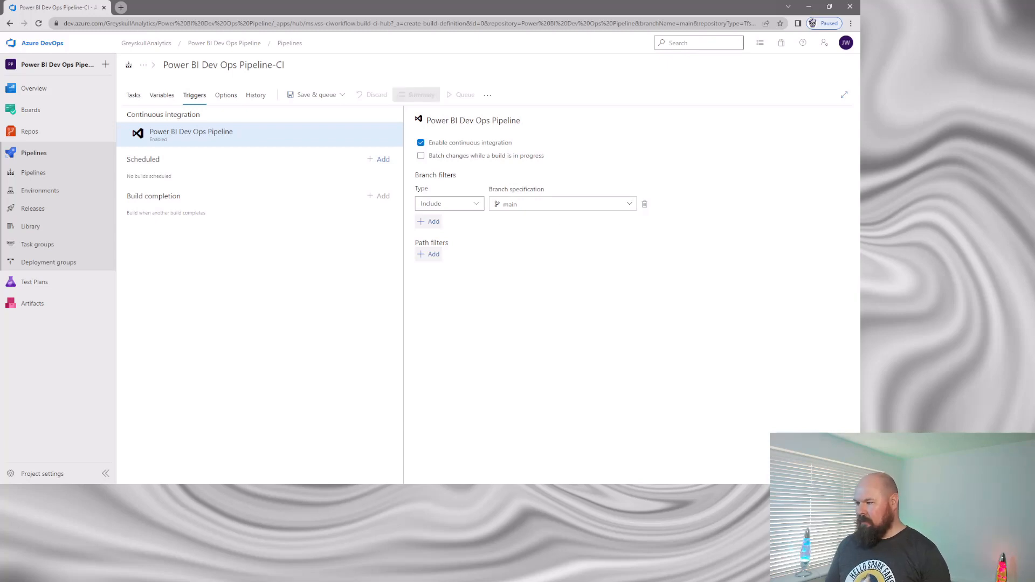
- Save the Power BI Dev Ops Pipeline-CI build pipeline to the root folder without a comment or queuing a run
left_click(316, 94)
left_click(305, 127)
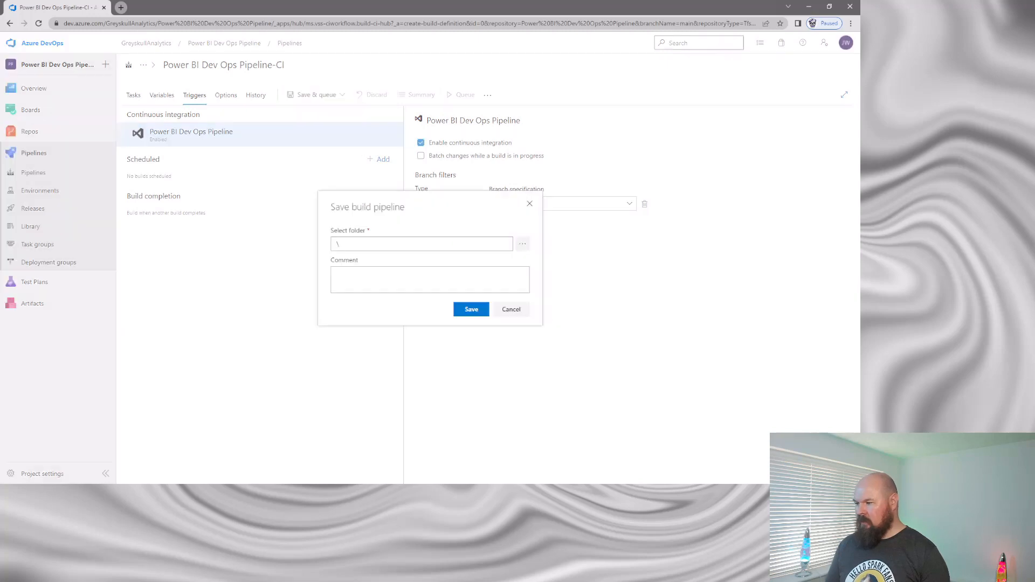
left_click(471, 309)
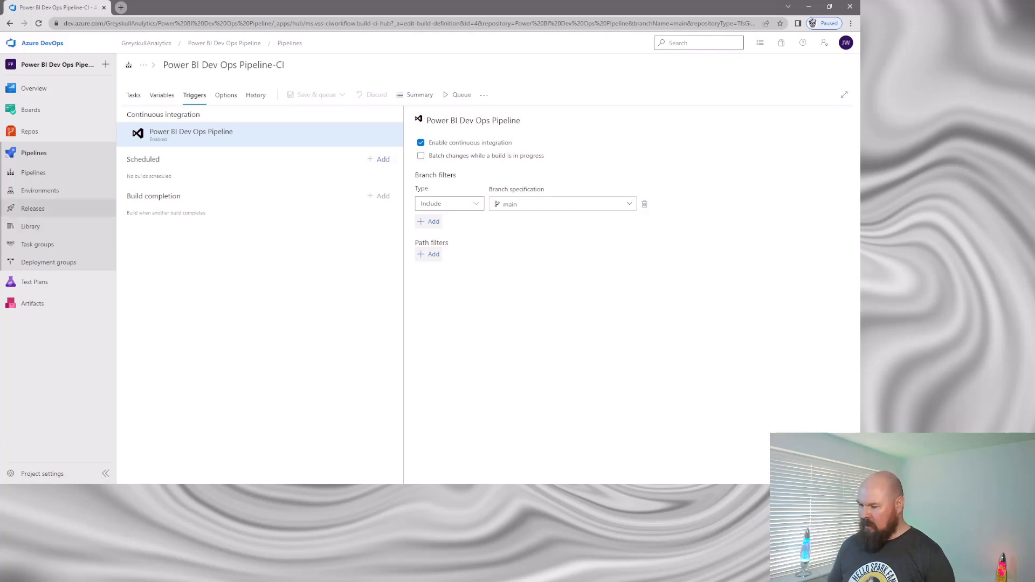
- Create a new release pipeline starting from an empty job and name it "PBI Dataset Release"
left_click(33, 208)
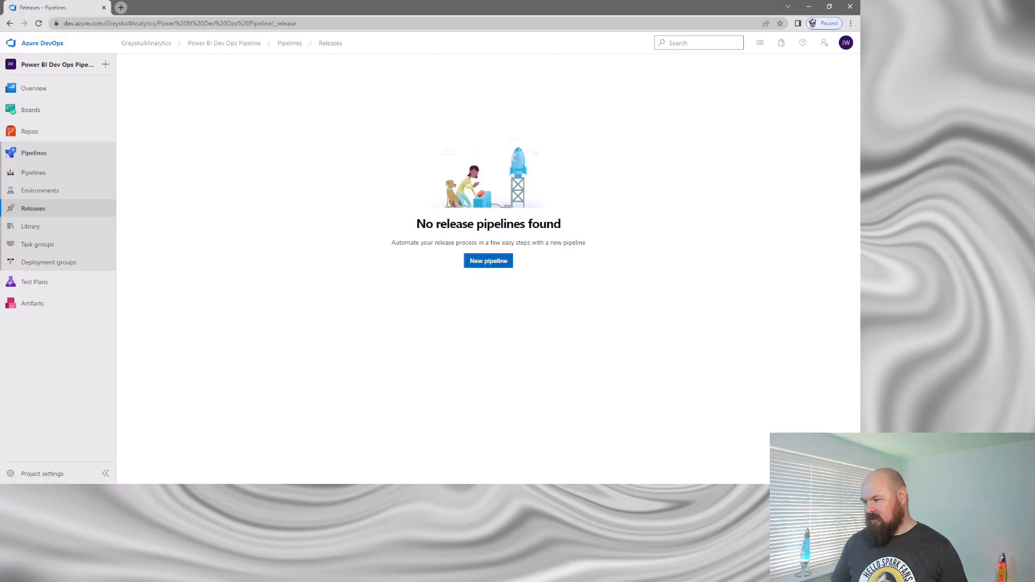
left_click(487, 261)
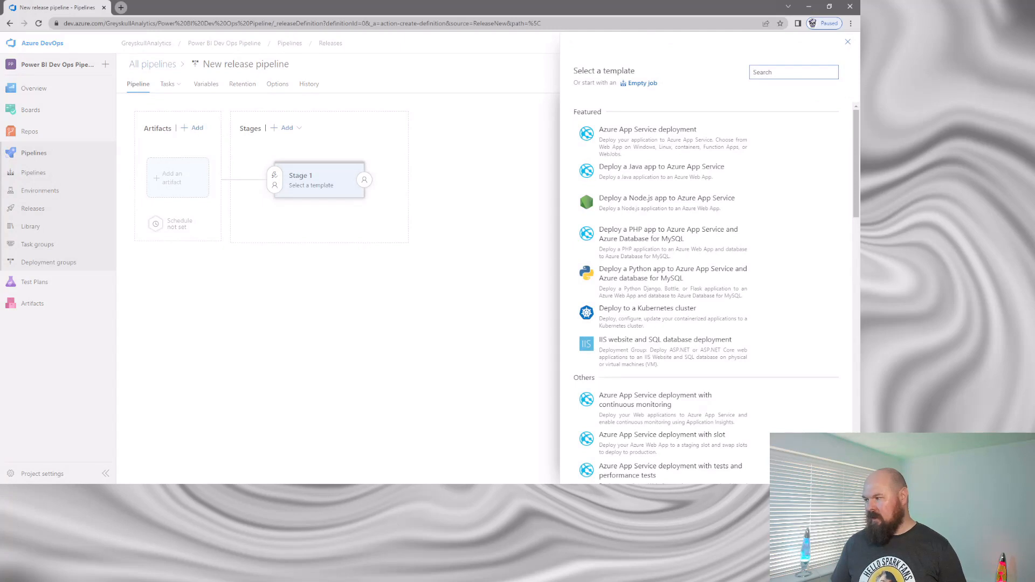
left_click(642, 83)
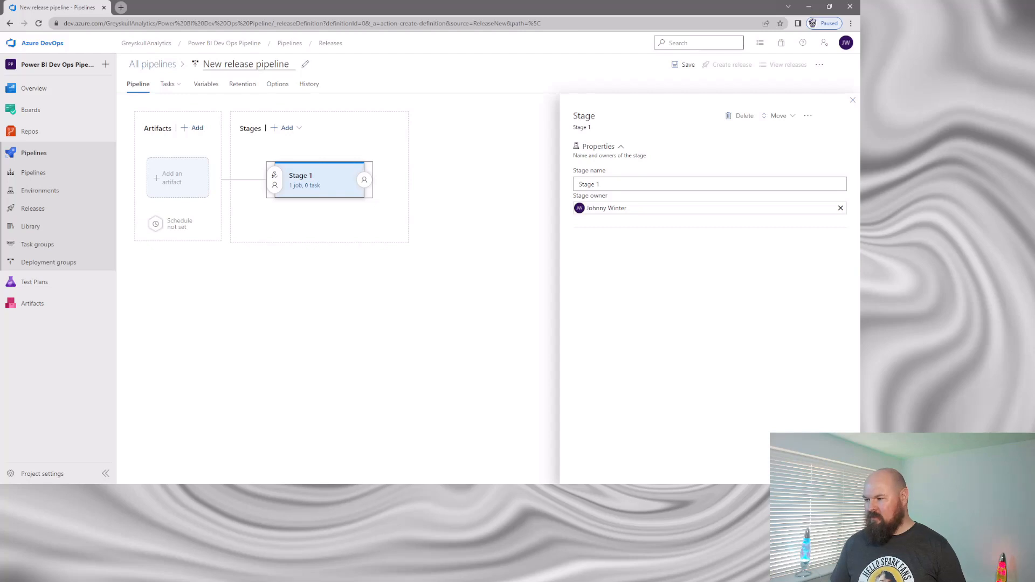
left_click(246, 65)
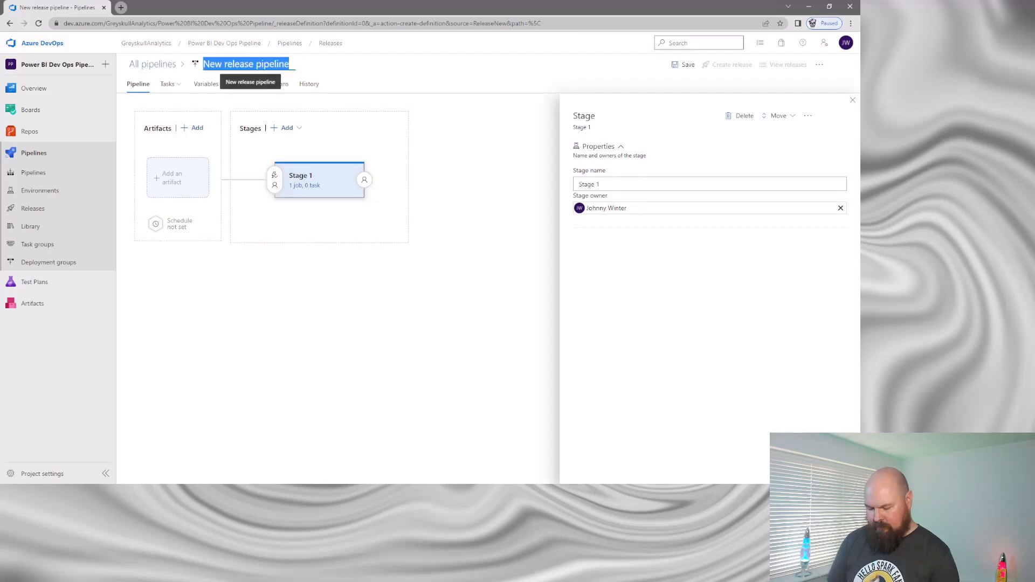
type("PBI Data")
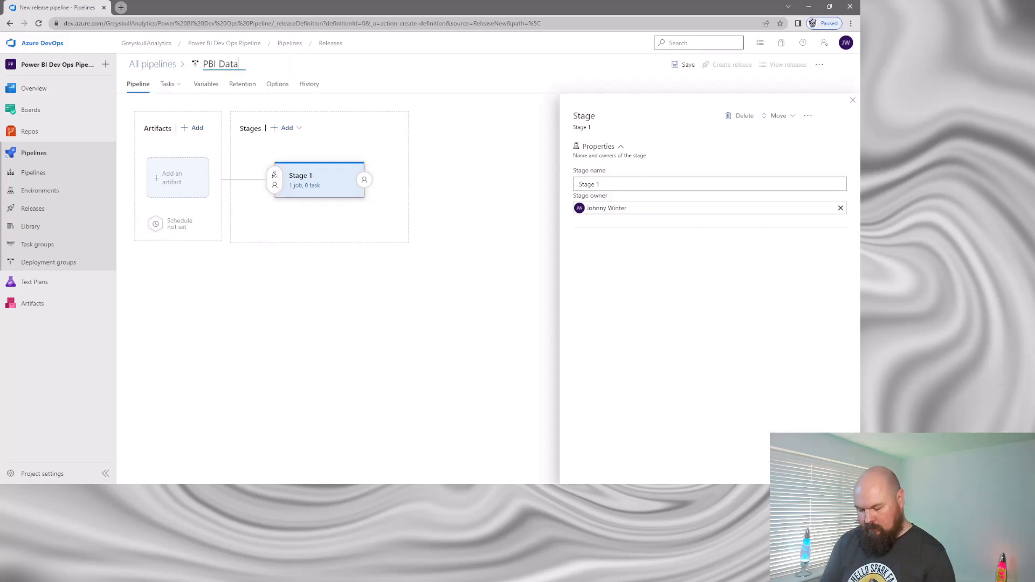
type("set Release")
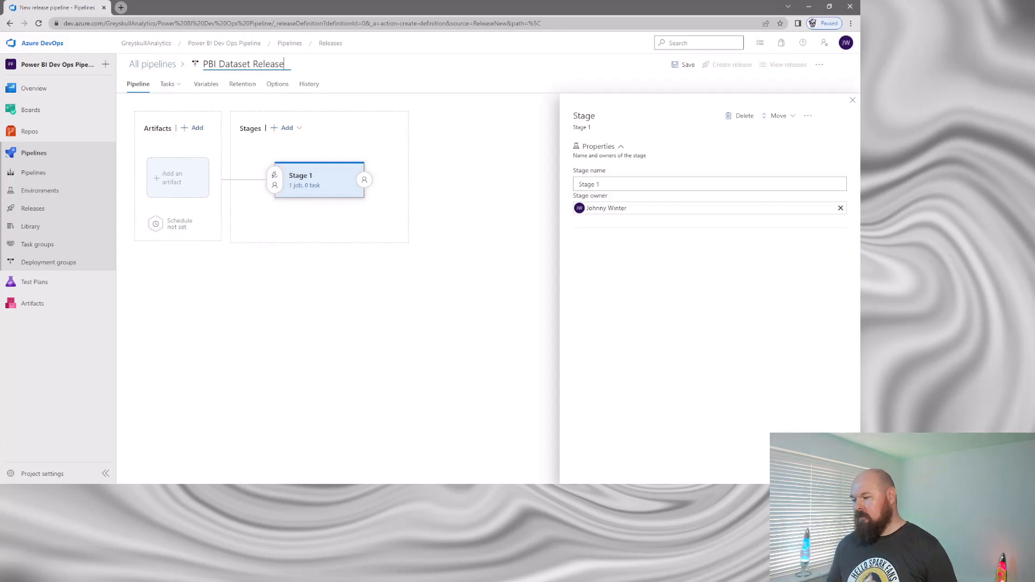
key("Return")
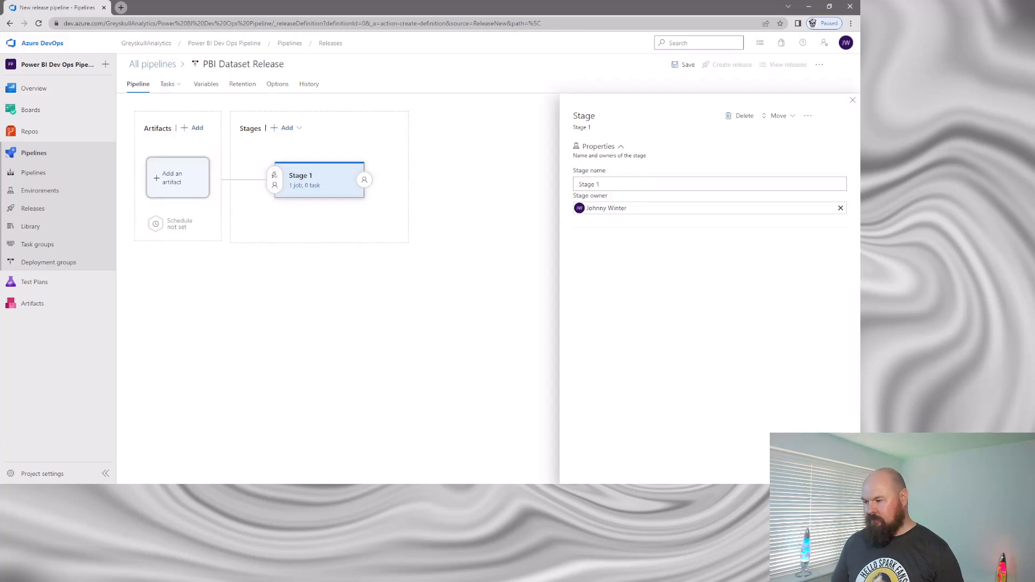
- Add the Power BI Dev Ops Pipeline-CI build as the release artifact, using the latest default version
left_click(178, 177)
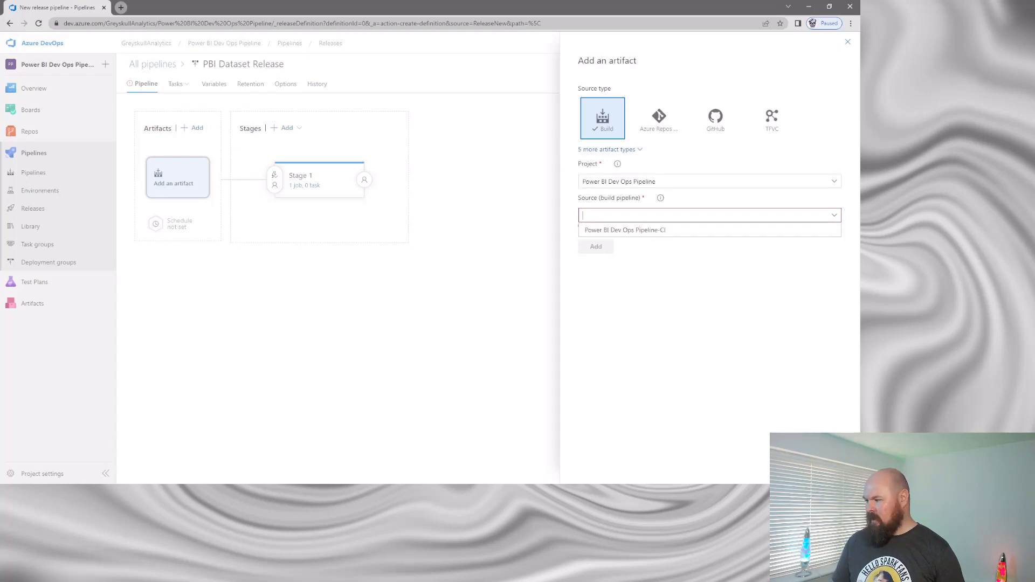
left_click(625, 230)
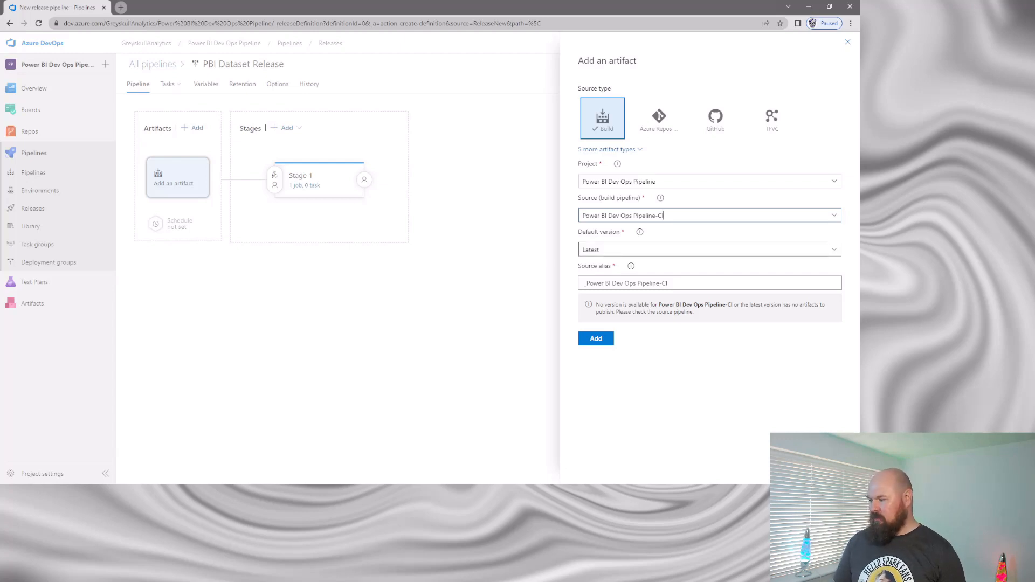
key("Return")
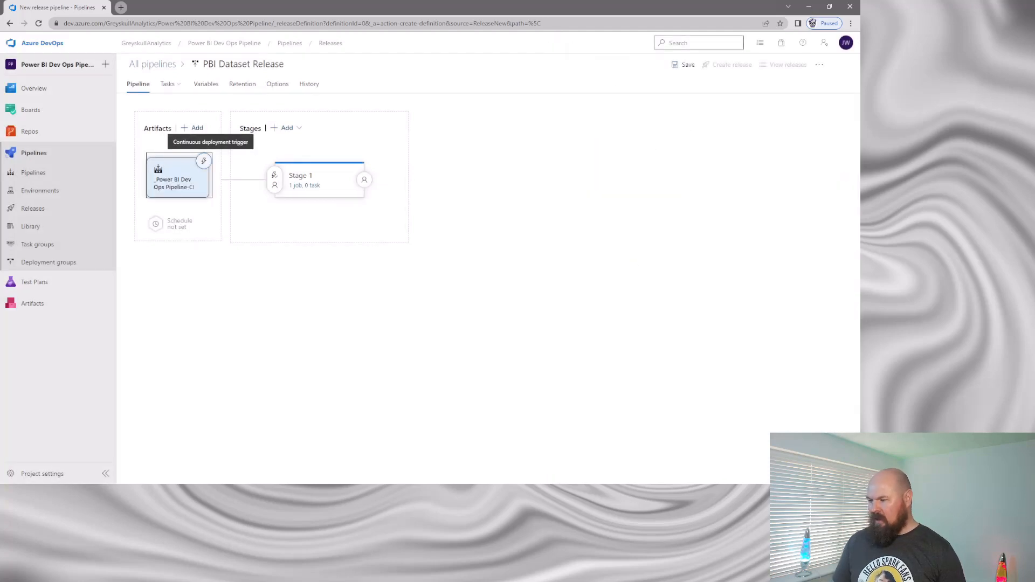
- Enable the continuous deployment trigger on the Power BI Dev Ops Pipeline-CI artifact
left_click(204, 160)
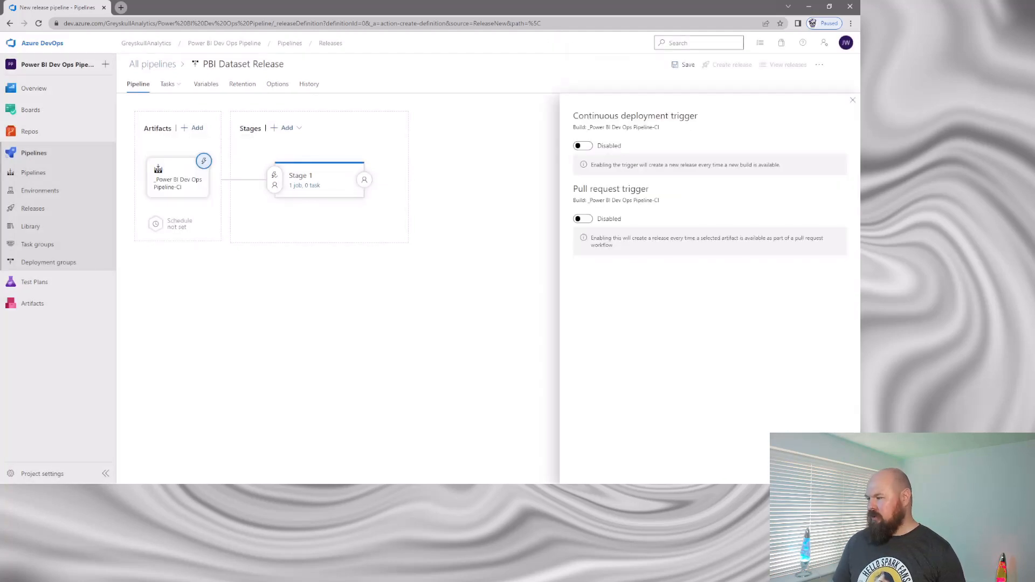
left_click(583, 145)
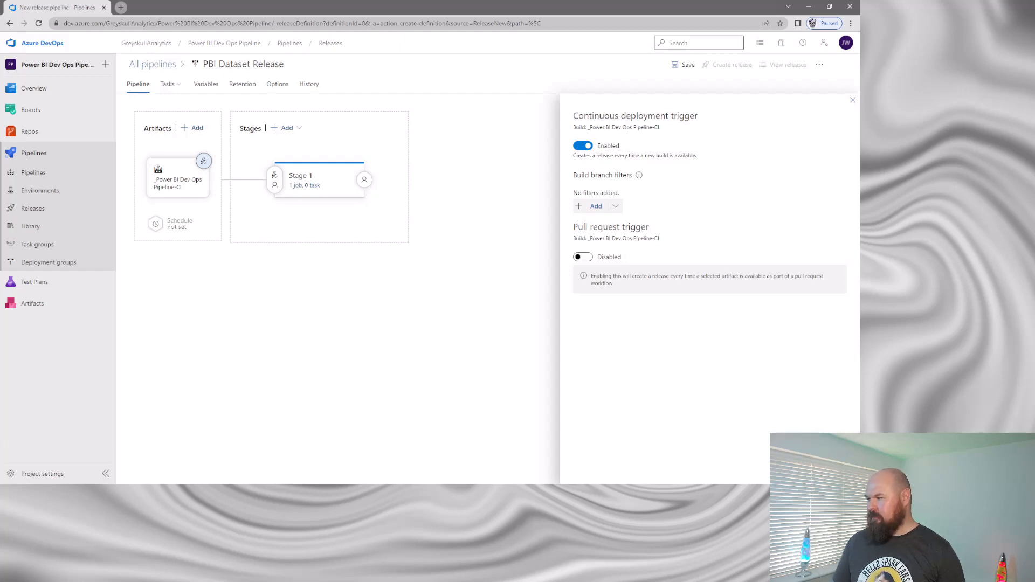
left_click(203, 160)
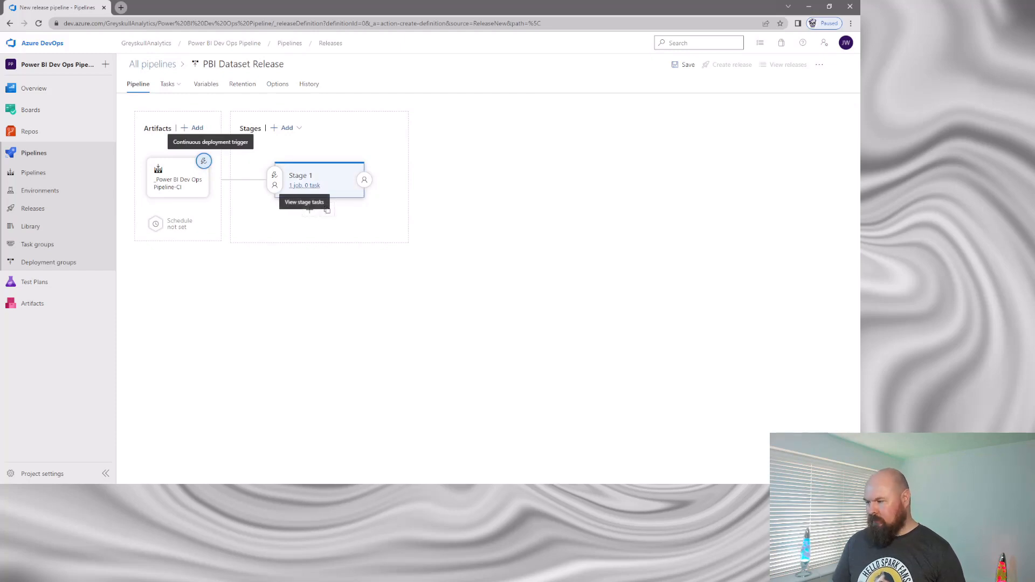
- Open the tasks of Stage 1 and rename the stage as "Deploy to Power BI Service"
left_click(304, 185)
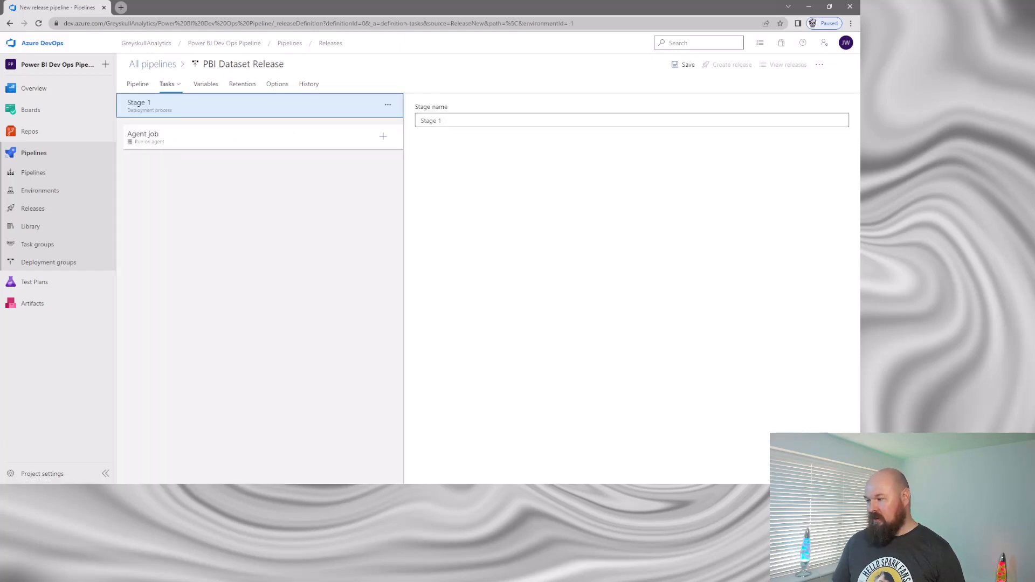
key("Tab")
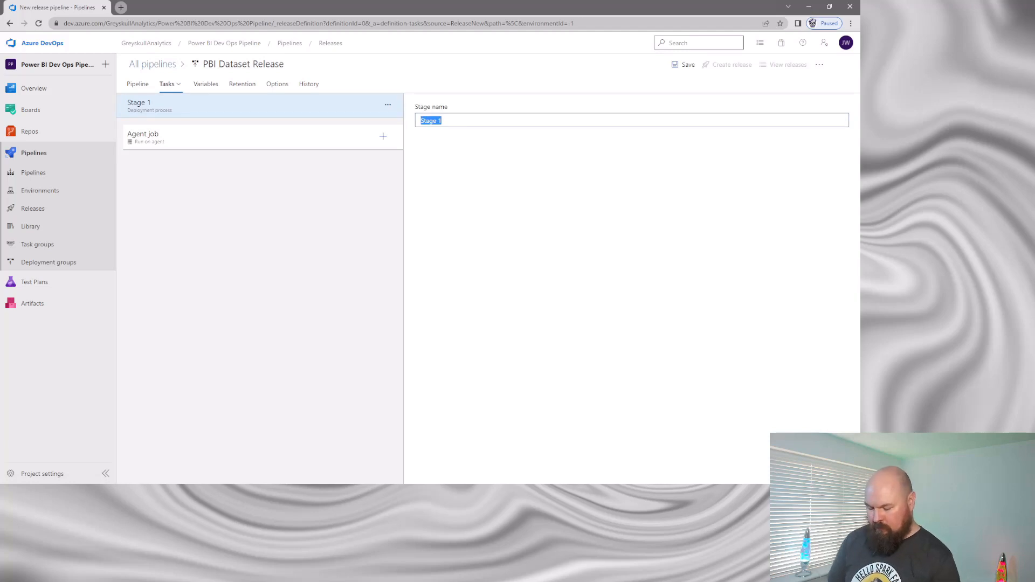
type("Deploy to")
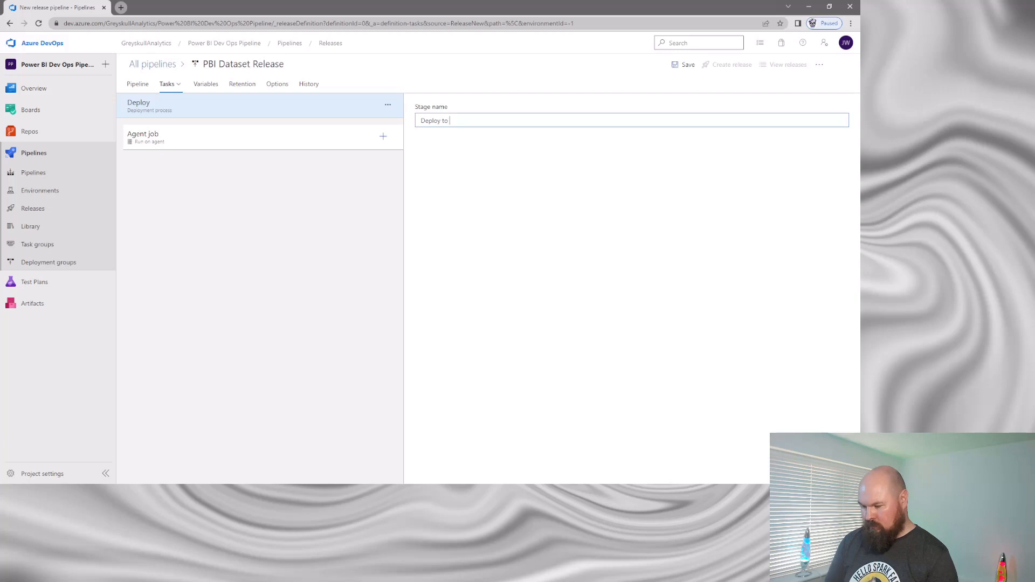
type("P")
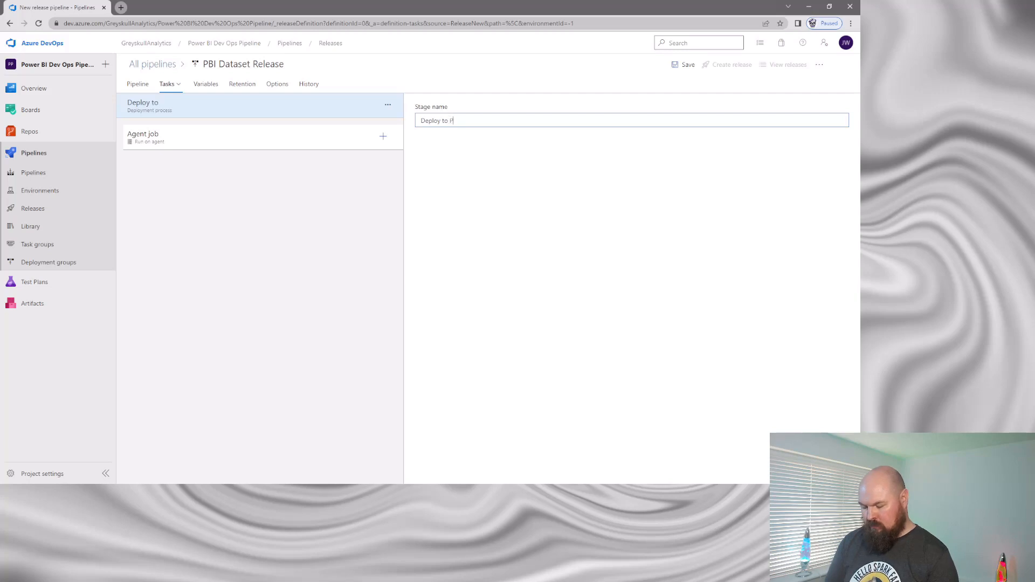
type("ower BI Service")
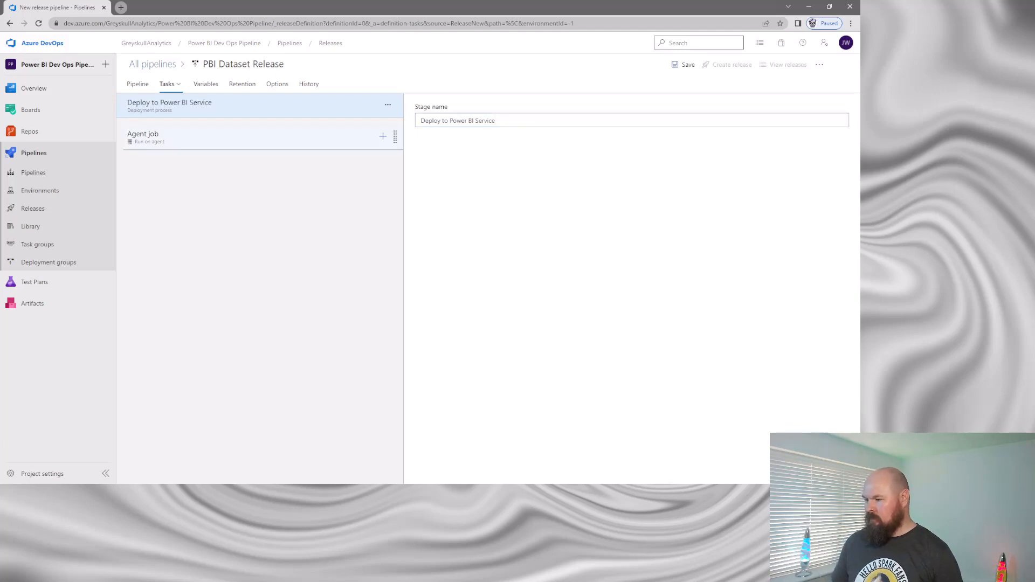
- Set the release's Agent job to the Azure Pipelines agent pool with the windows-latest agent specification
left_click(243, 137)
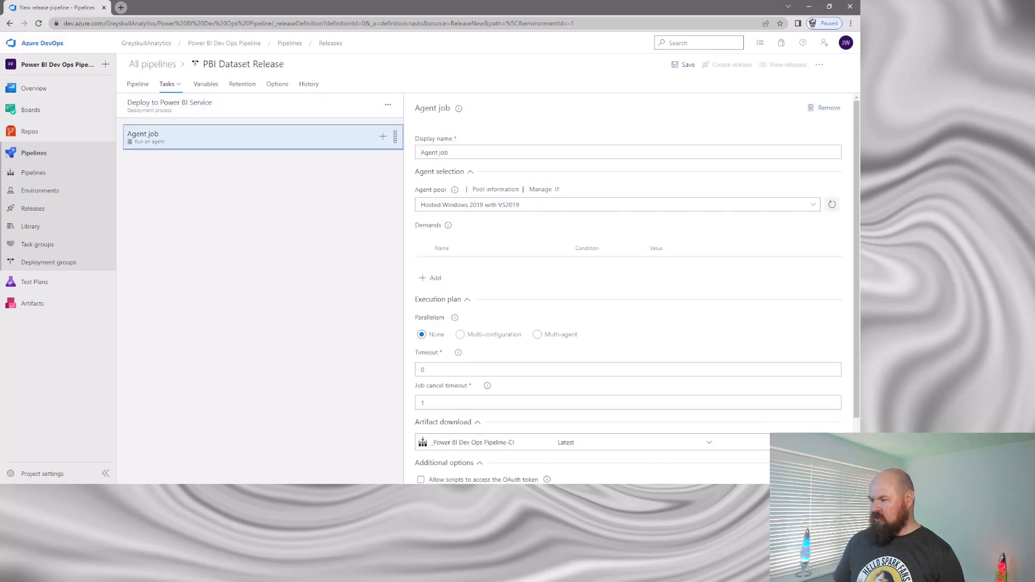
left_click(592, 205)
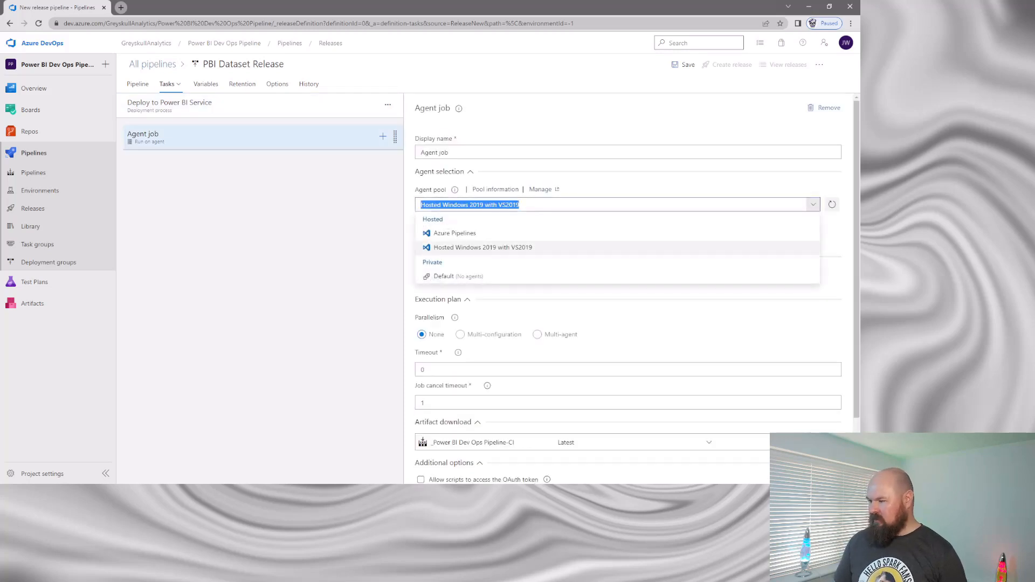
key("Up")
key("Return")
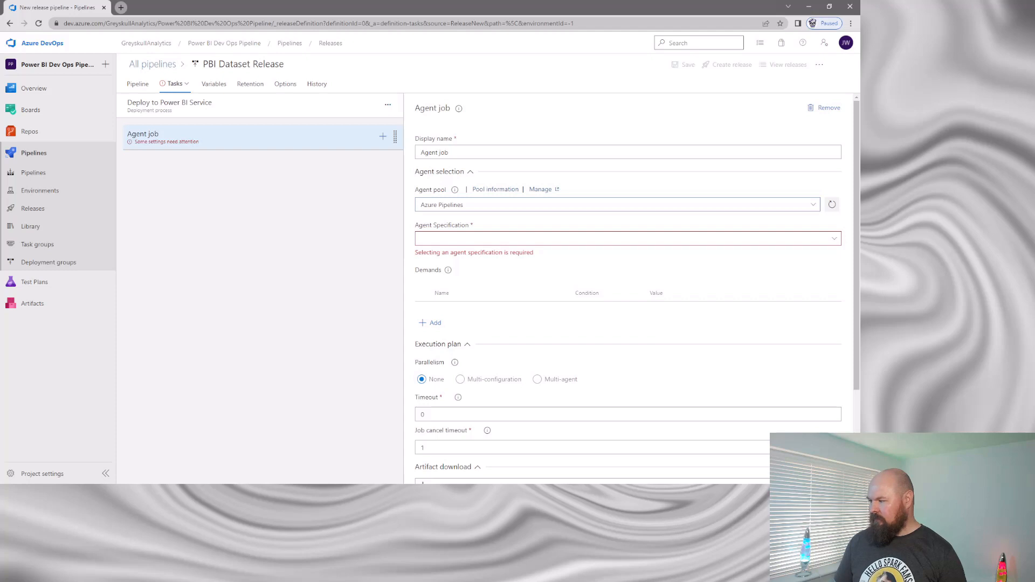
key("Tab")
key("alt+Down")
key("End")
key("Return")
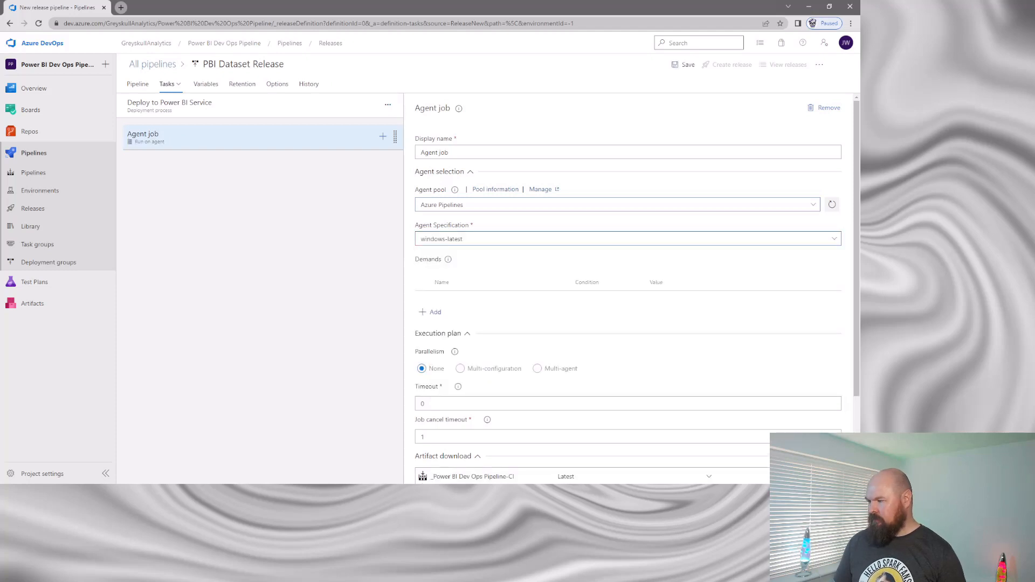
- Search the available tasks for "azure p" and add the Azure PowerShell task to the Agent job
left_click(383, 137)
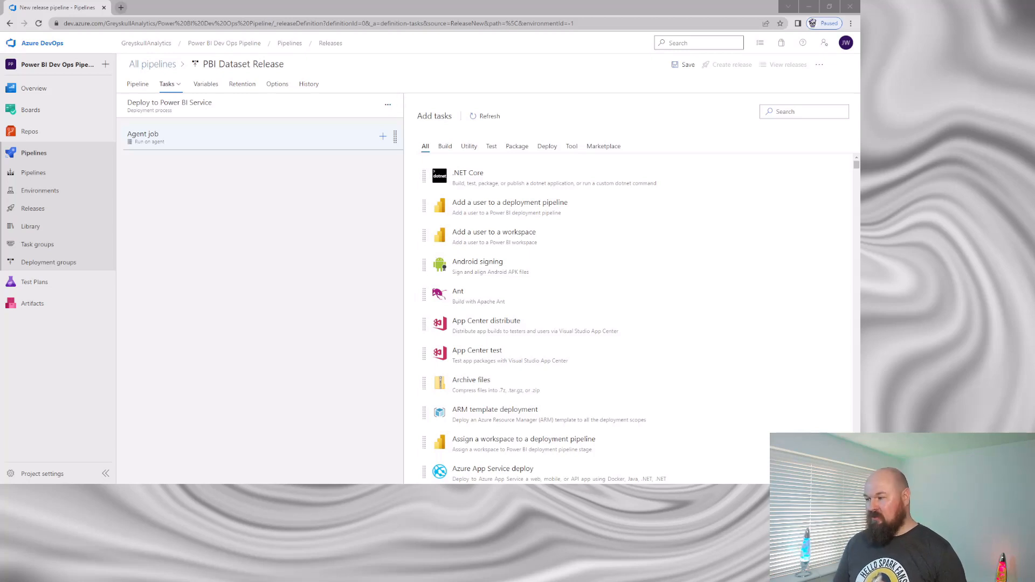
left_click(803, 112)
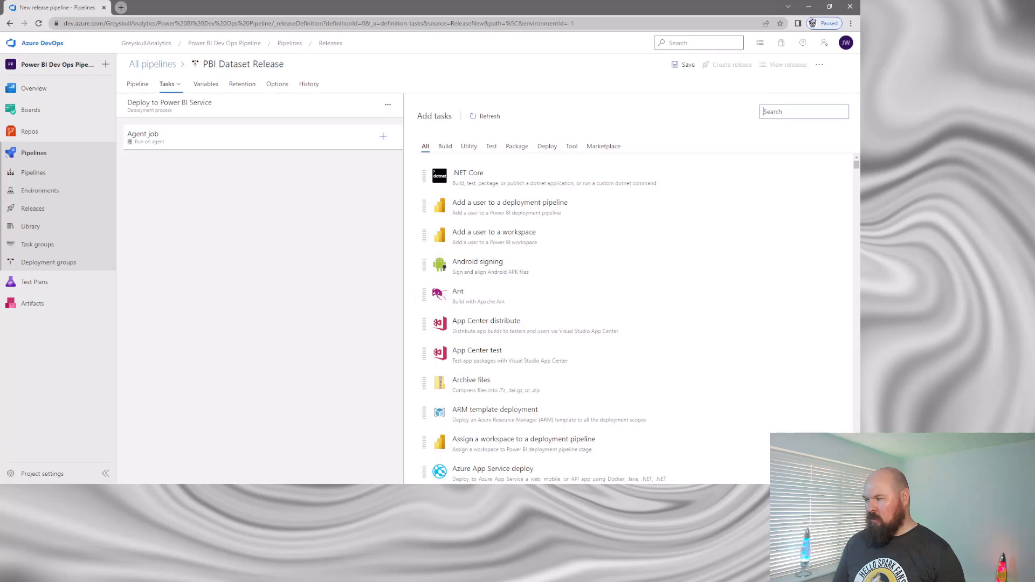
type("azure p")
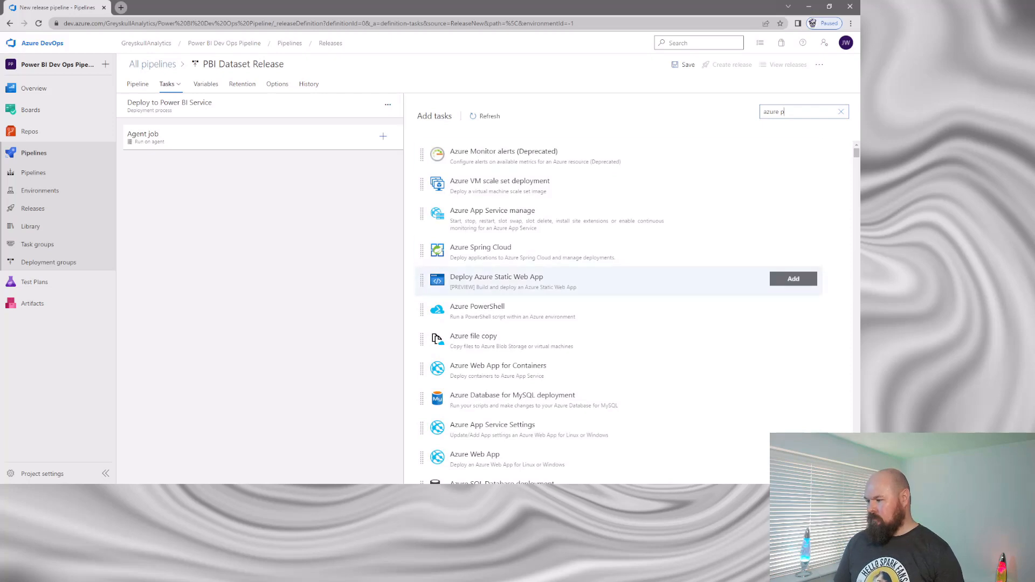
left_click(539, 311)
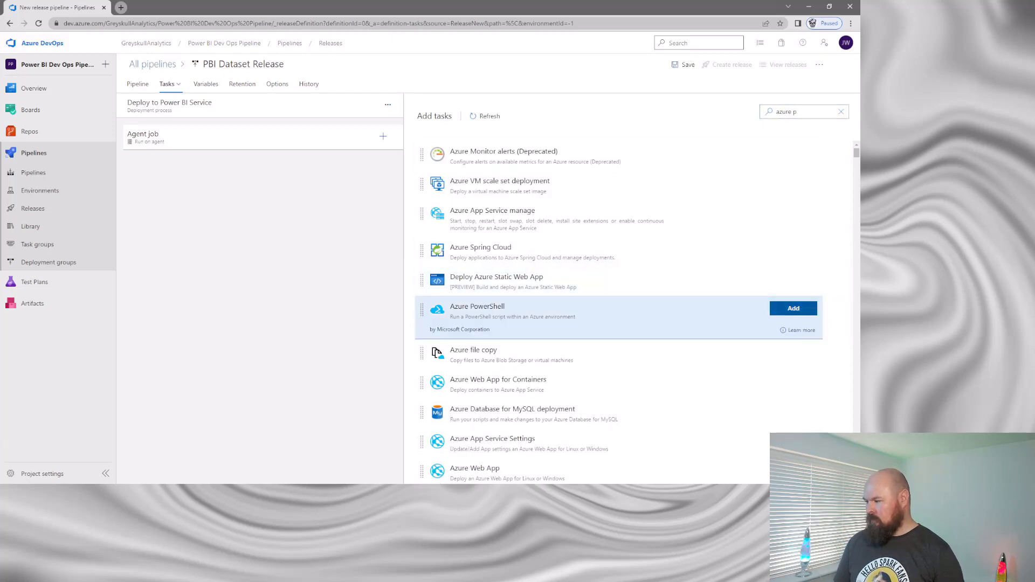
left_click(793, 309)
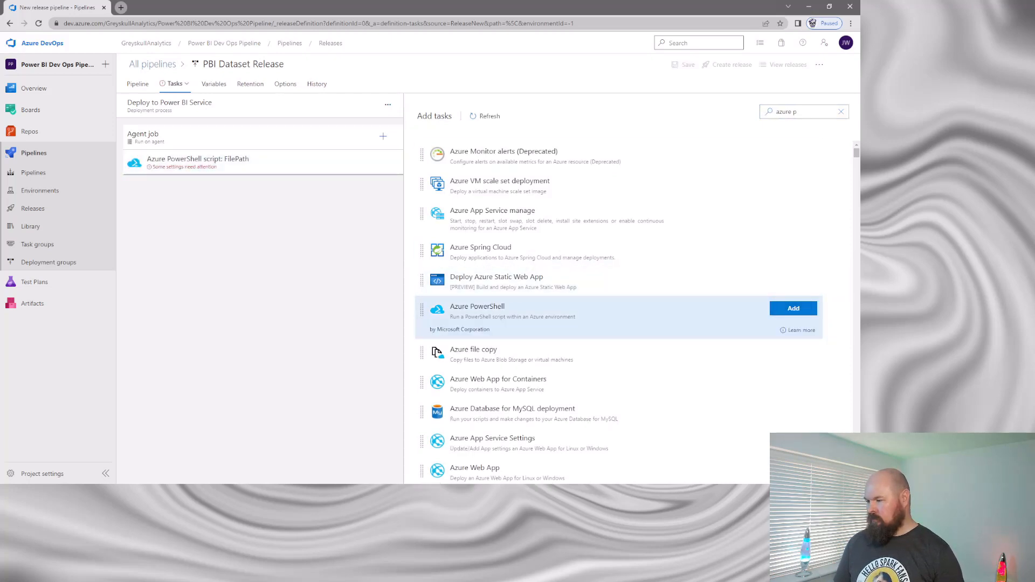
- Set the Azure PowerShell task's display name to "Download Tabular Editor"
left_click(259, 162)
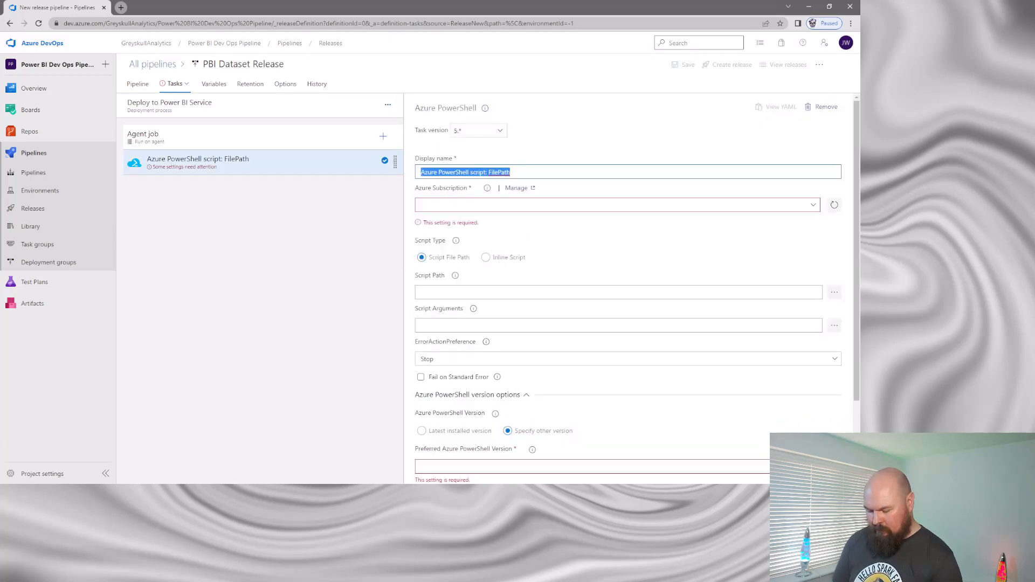
type("Downlaod")
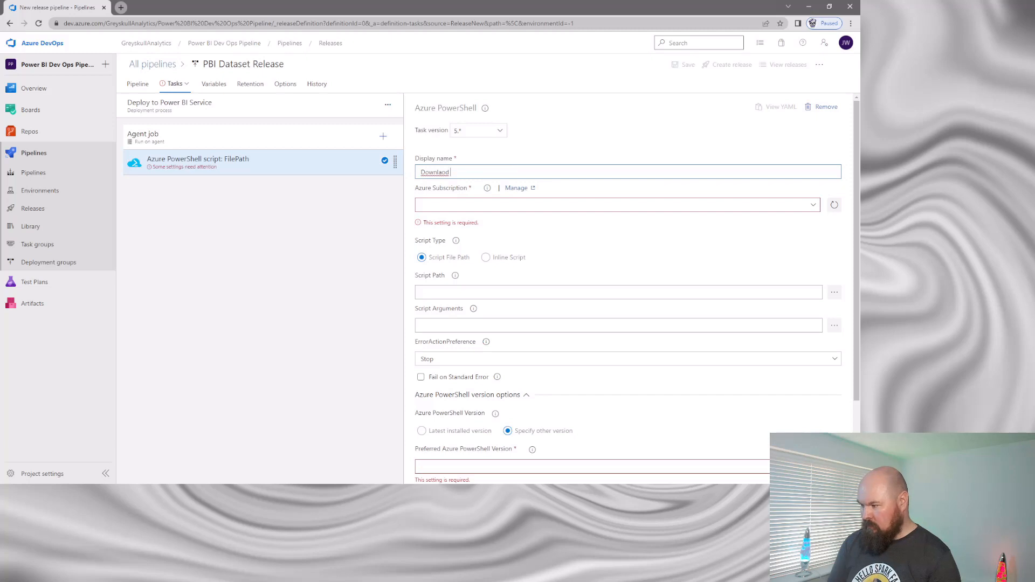
key("BackSpace")
key("BackSpace")
key("BackSpace")
key("BackSpace")
type("o")
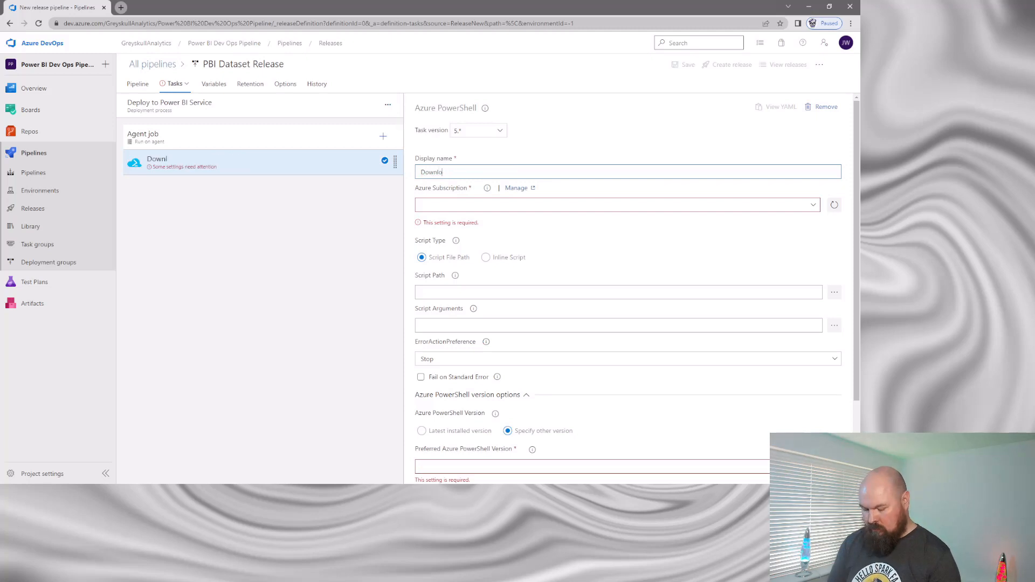
type("ad Tabular")
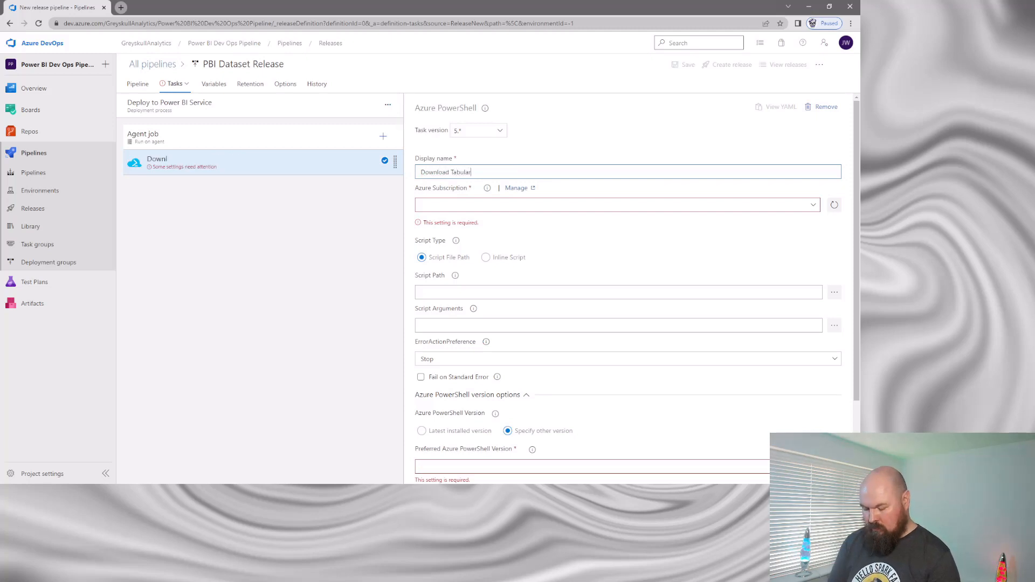
type(" Editor")
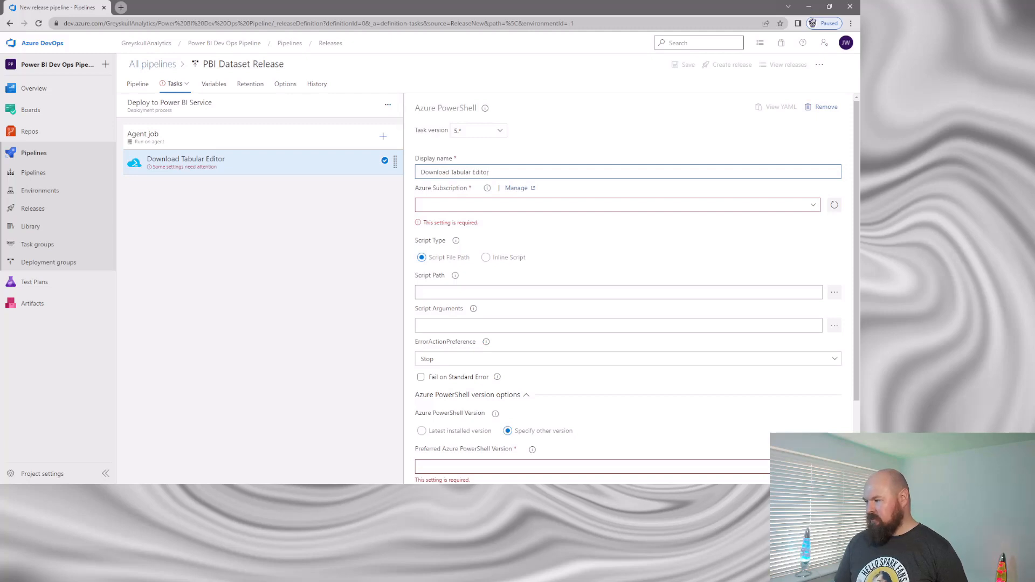
- Set the task's Azure subscription to Power BI Service Principal and paste in an inline script that downloads and unzips Tabular Editor
left_click(617, 205)
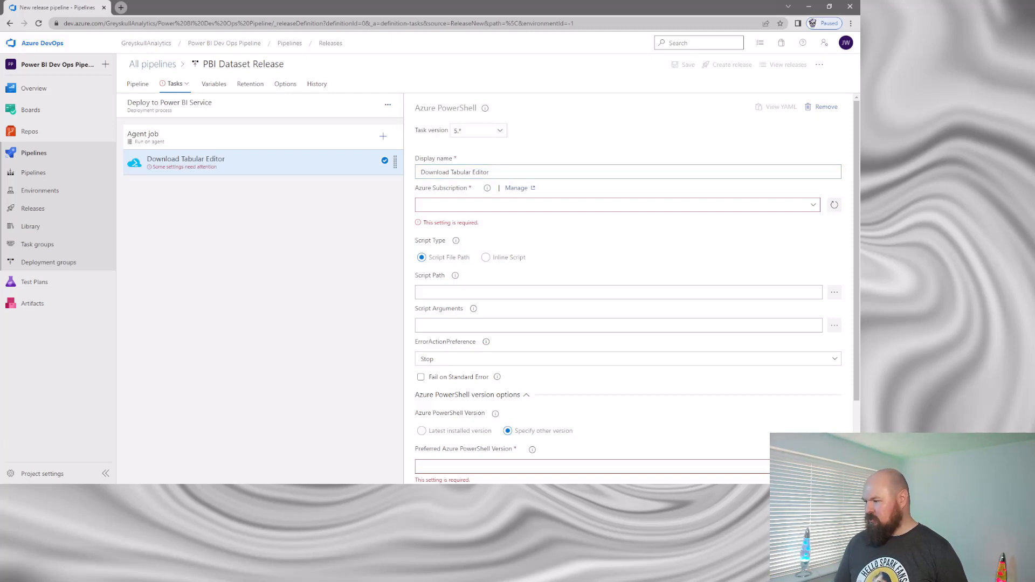
left_click(459, 233)
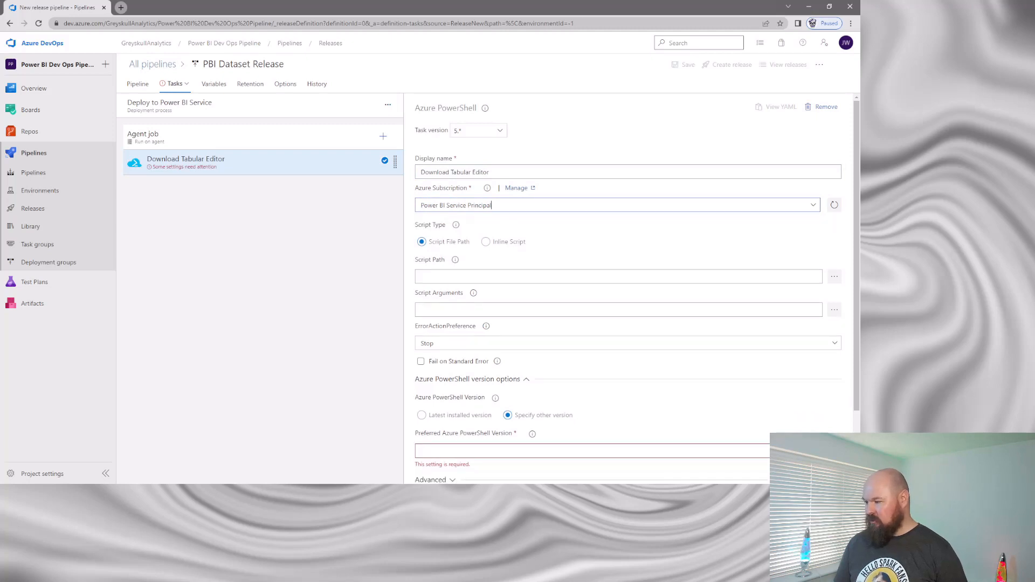
left_click(485, 242)
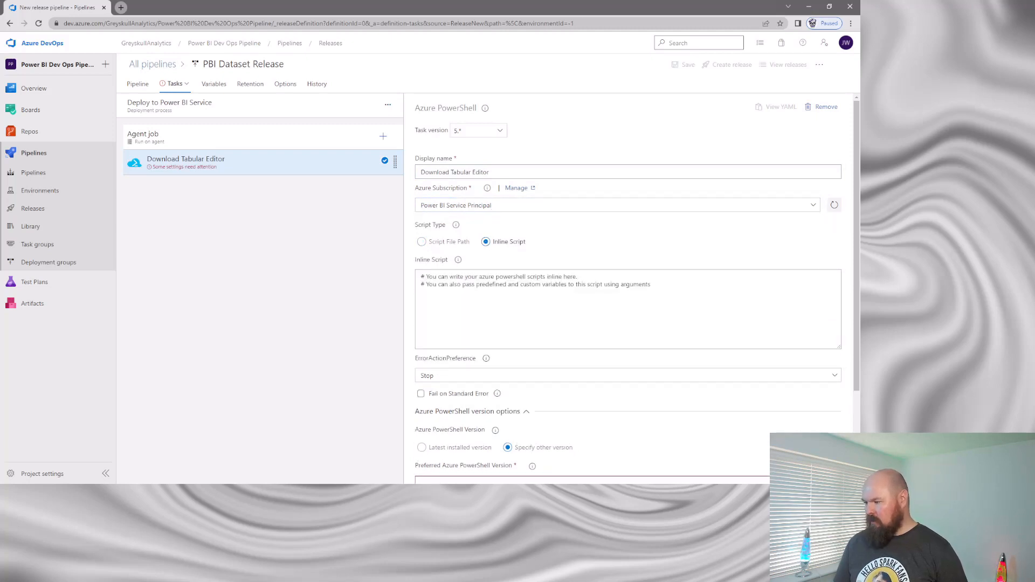
left_click_drag(651, 284, 421, 277)
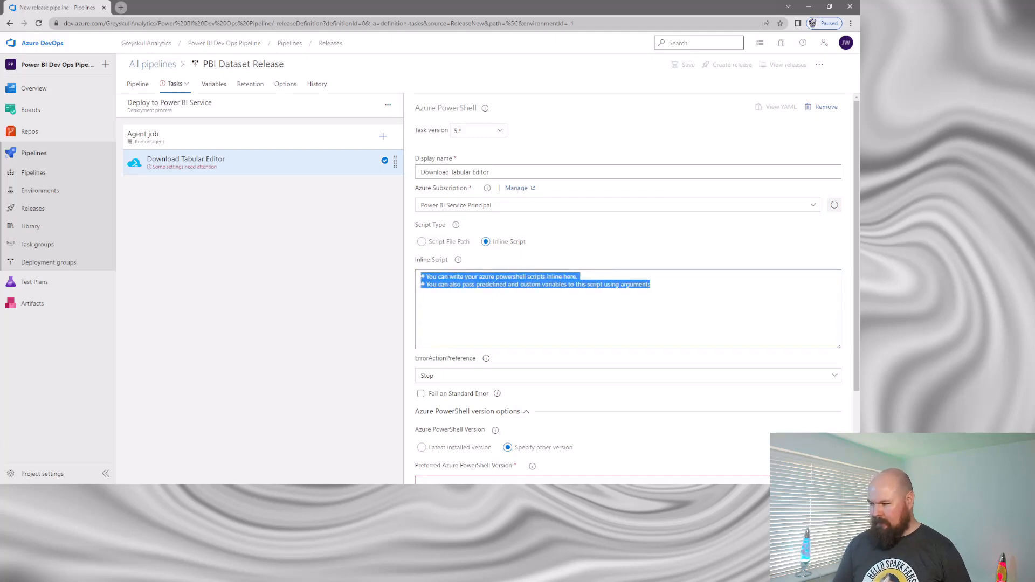
key("BackSpace")
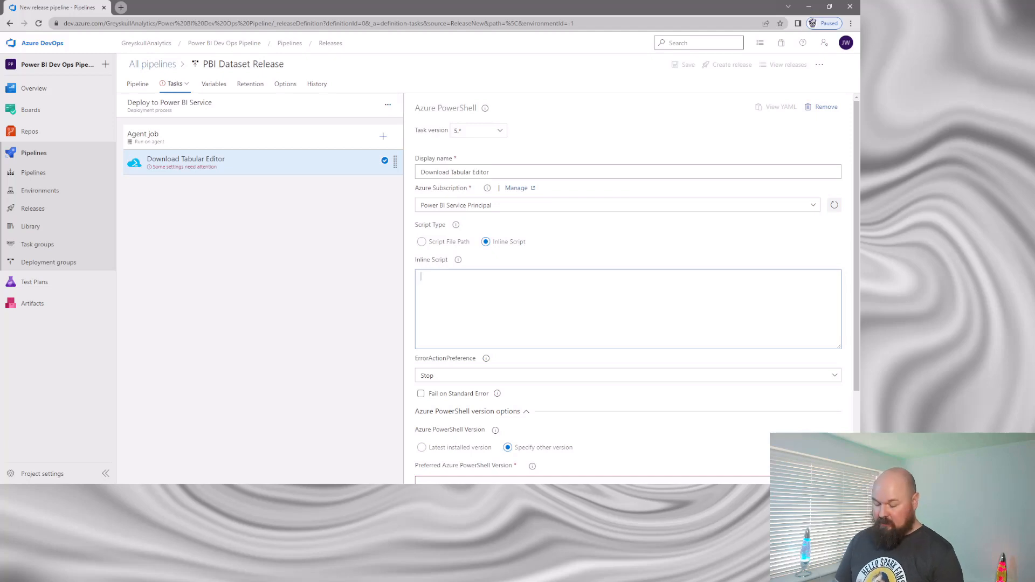
key("ctrl+v")
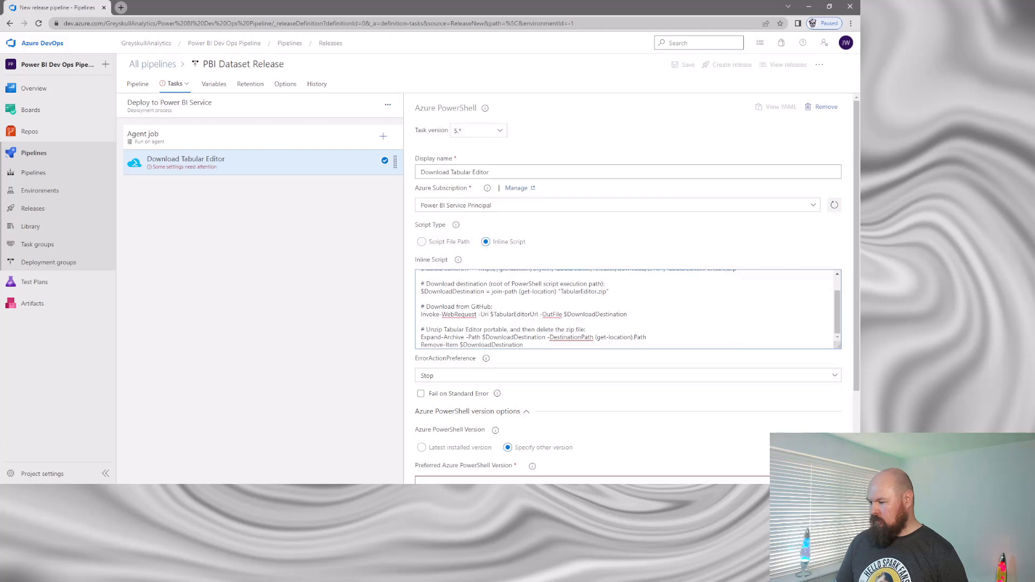
- Set the Download Tabular Editor task to use the latest installed Azure PowerShell version
scroll(628, 291, "down", 2)
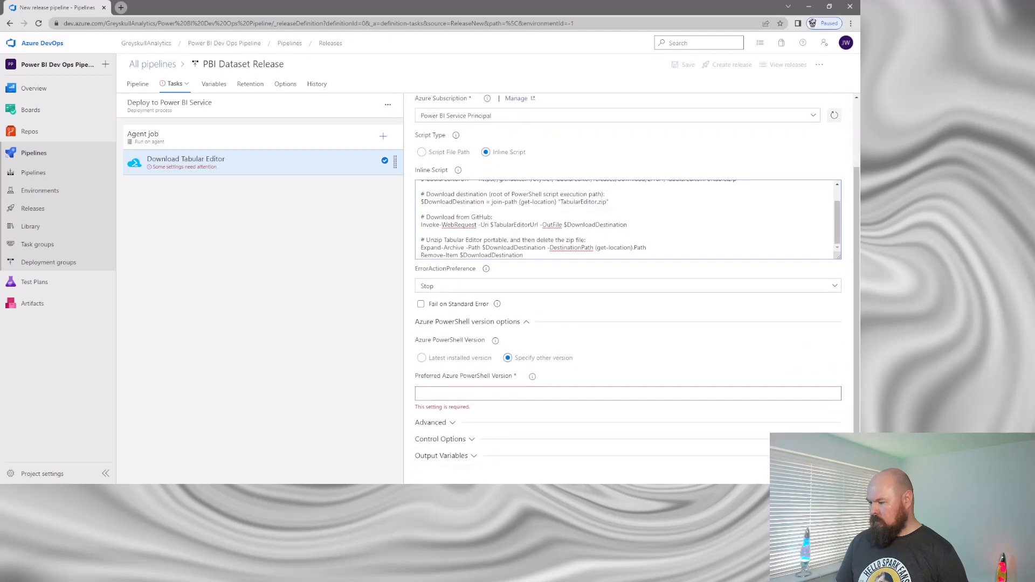
scroll(628, 291, "down", 1)
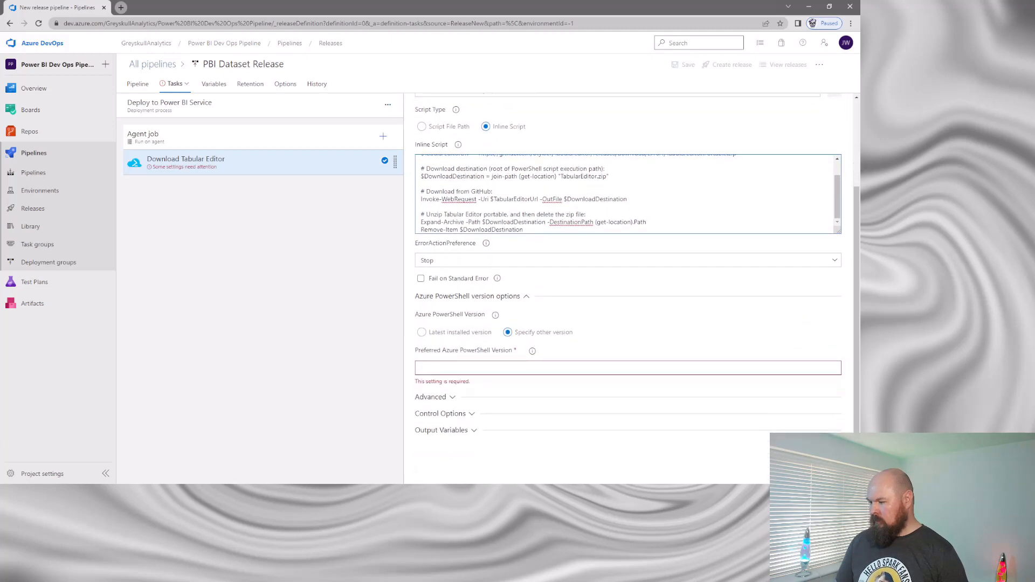
left_click(455, 332)
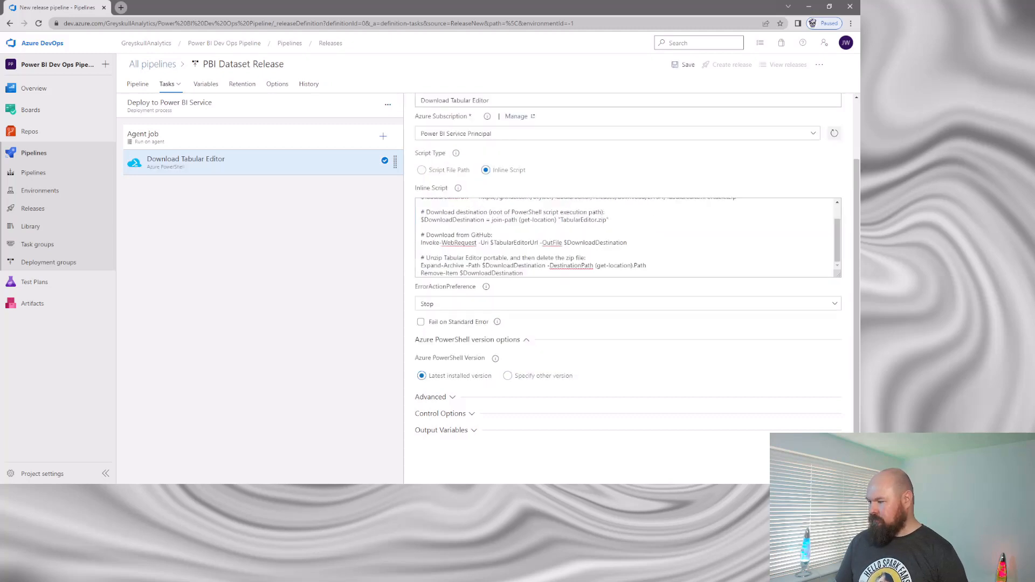
- Search the available tasks for "azure cli" and add the Azure CLI task to the Agent job
scroll(625, 372, "up", 2)
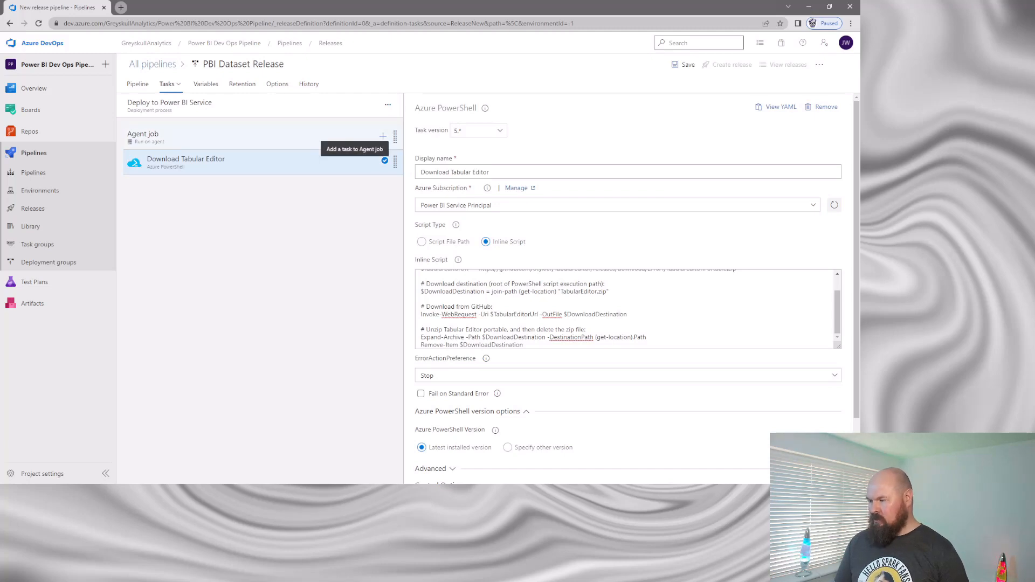
left_click(383, 136)
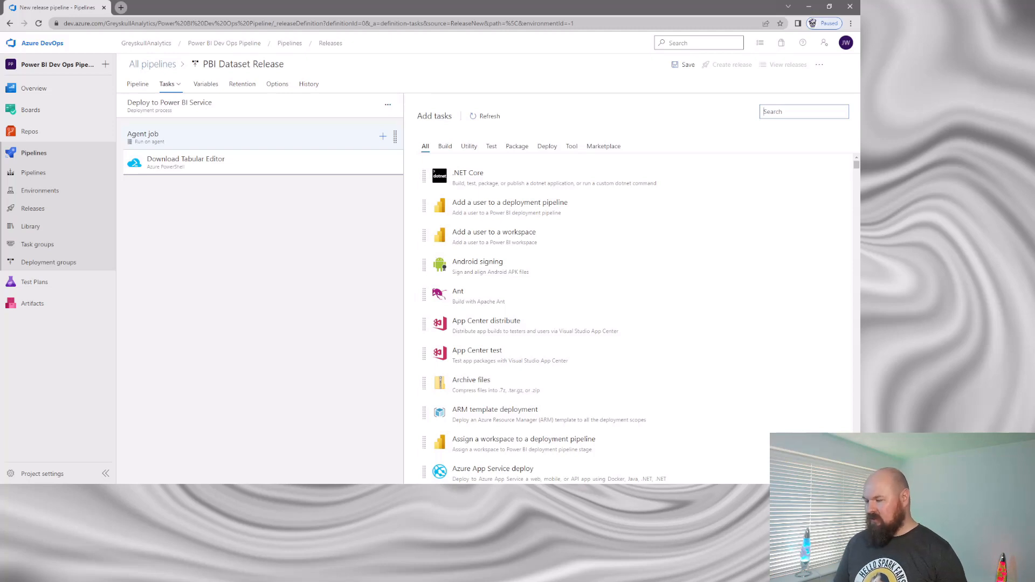
type("azure ")
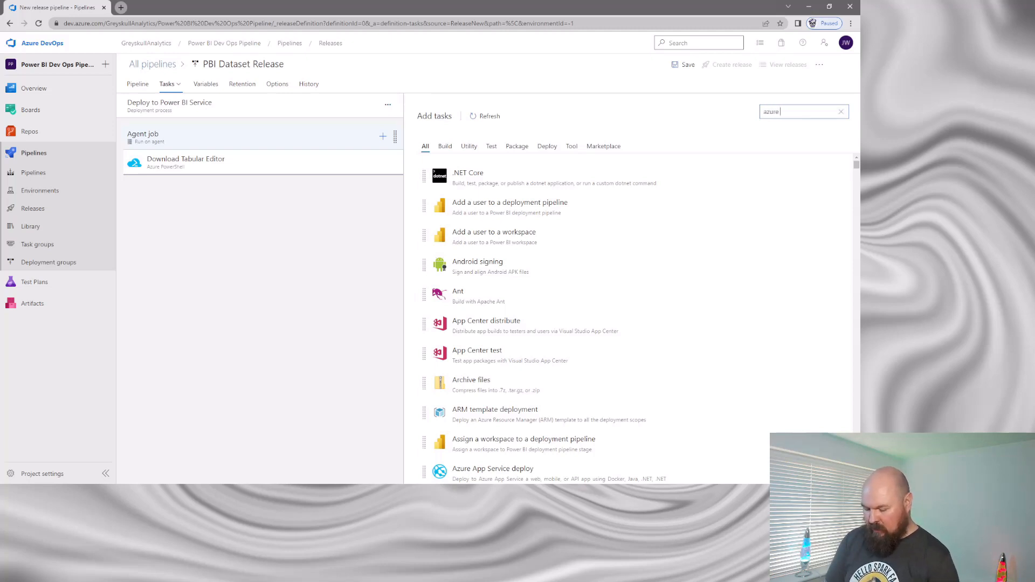
type("cli")
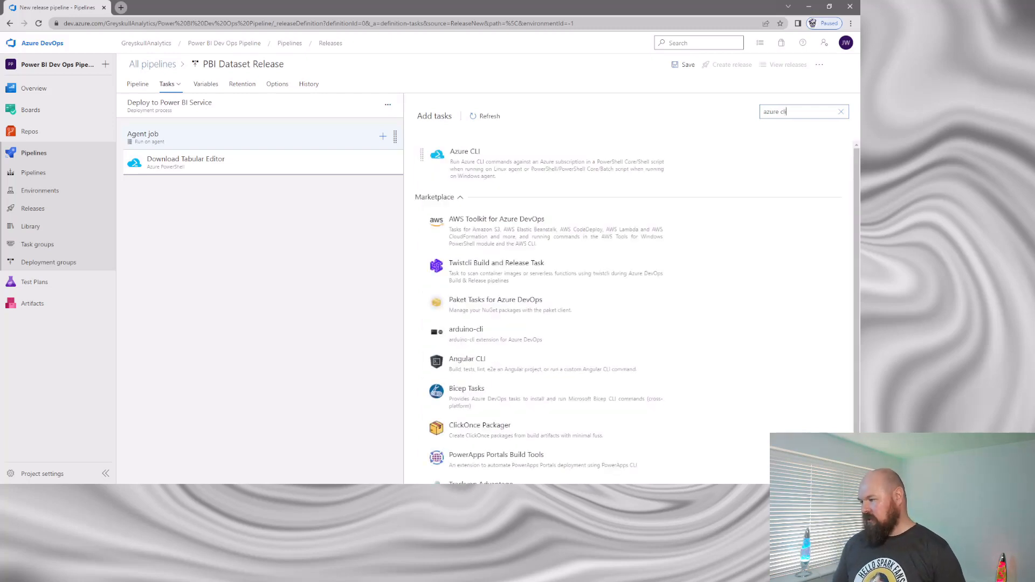
left_click(793, 153)
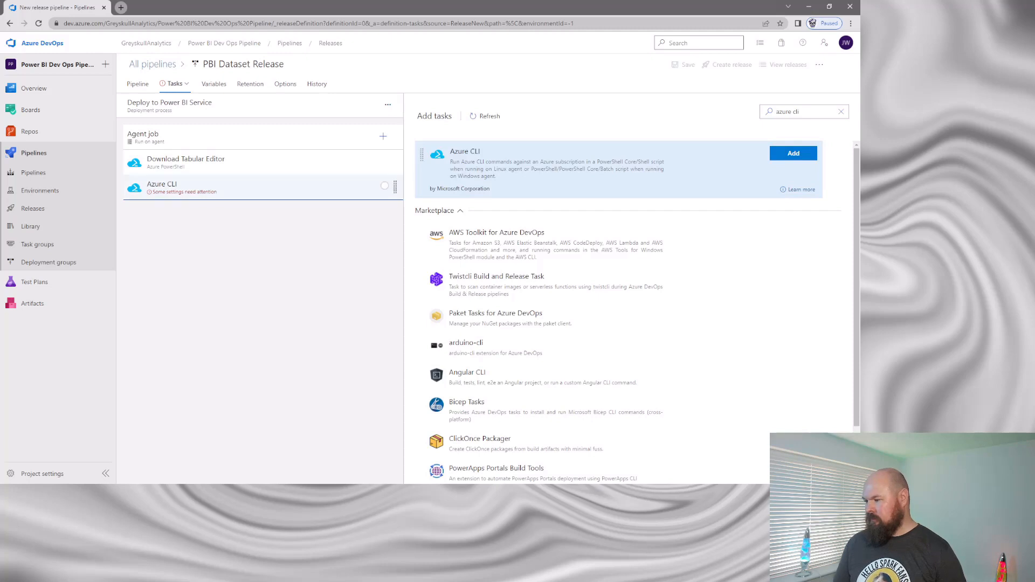
- Name the Azure CLI task "Deploy Dataset" and set its Azure Resource Manager connection to Power BI Service Principal
left_click(216, 187)
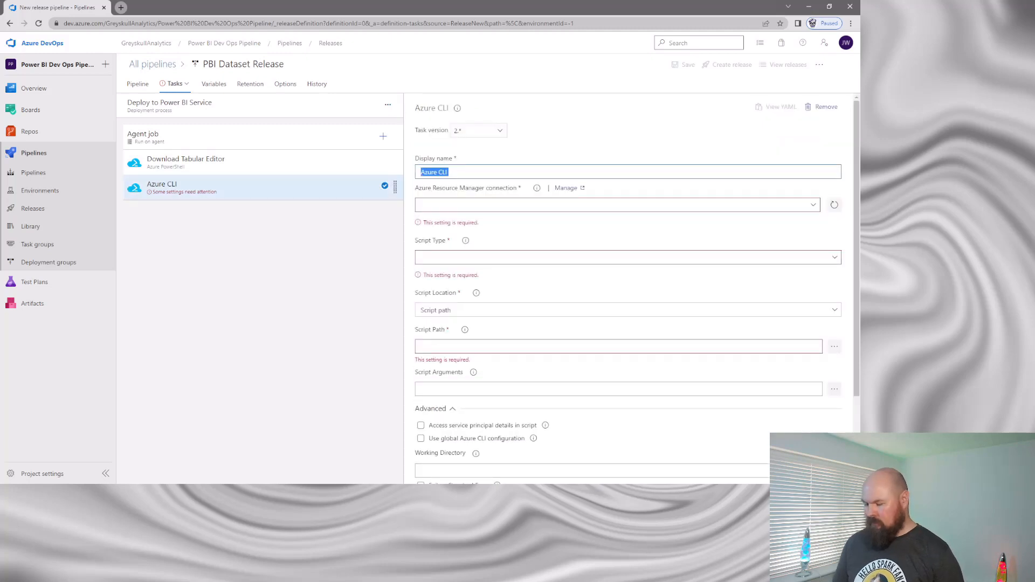
type("Deploy ")
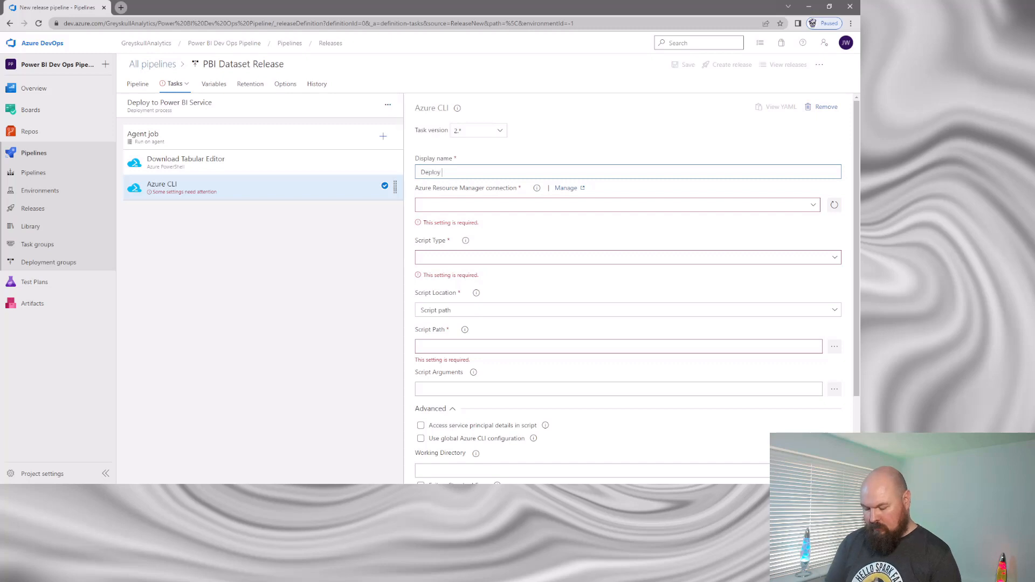
type("Dataset")
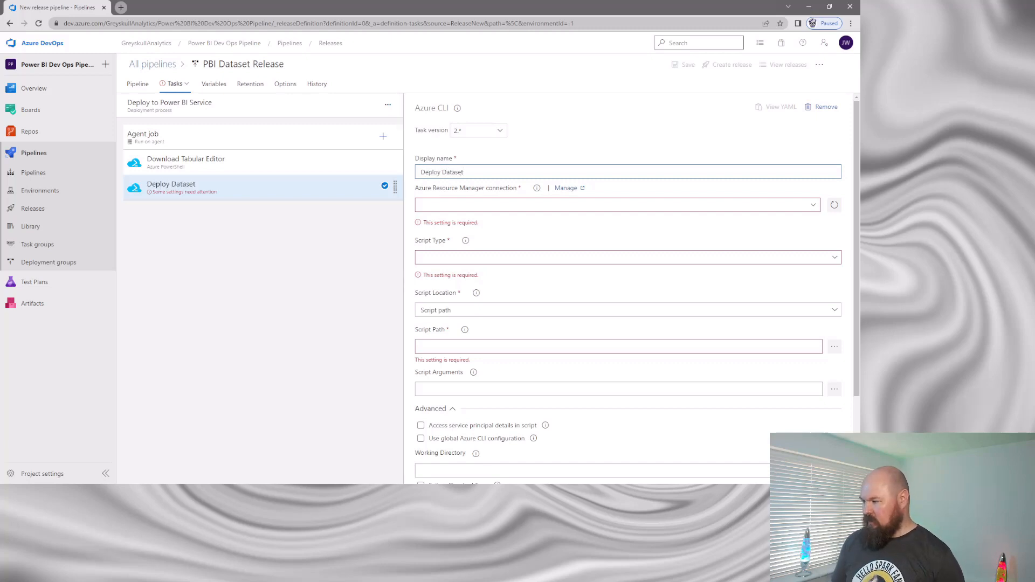
left_click(539, 205)
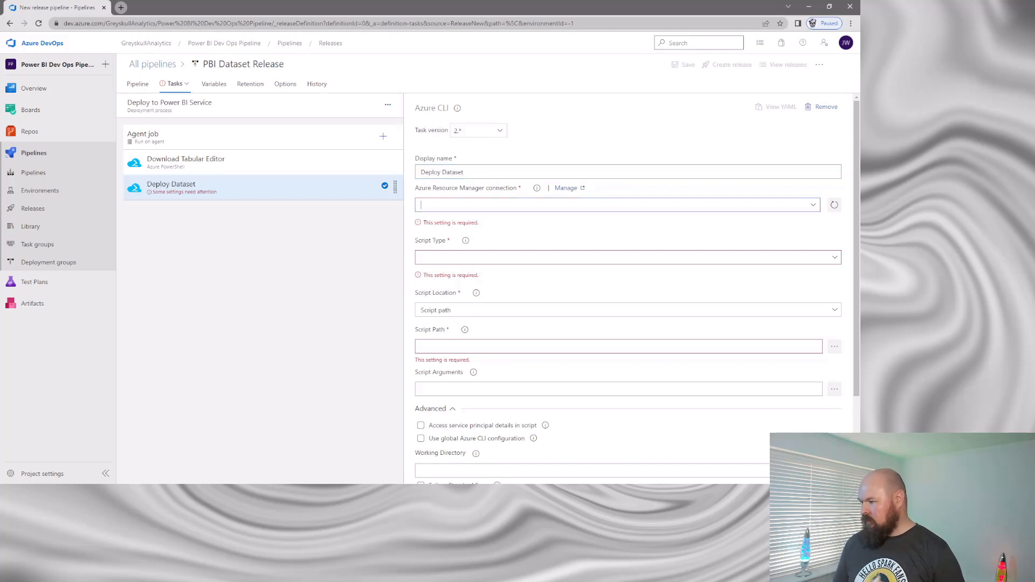
left_click(456, 231)
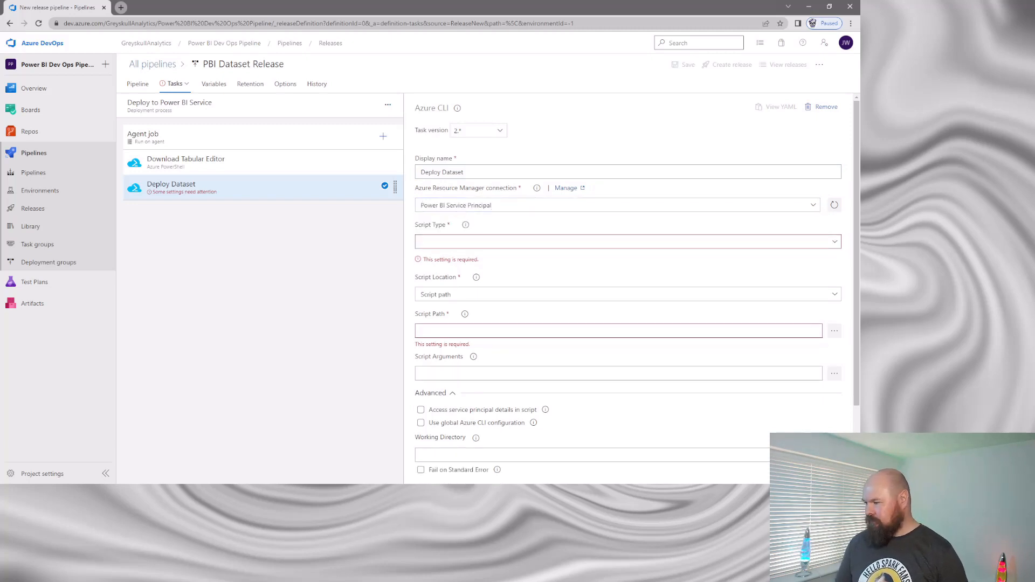
- Set the Deploy Dataset task to a Batch inline script and paste in the TabularEditor.exe command that deploys Model.bim to $(PBIWorkspace)
left_click(626, 242)
left_click(441, 280)
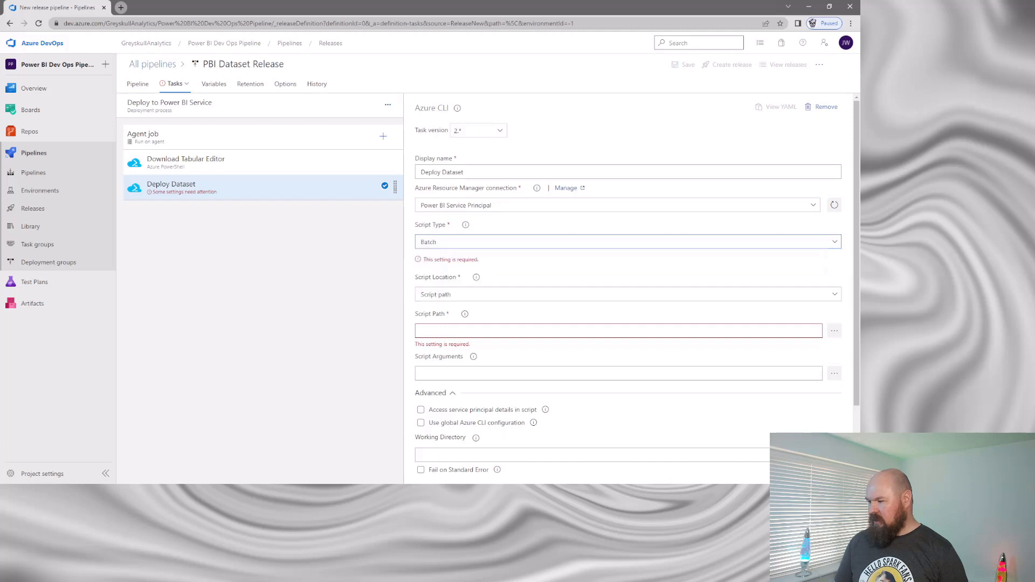
left_click(625, 279)
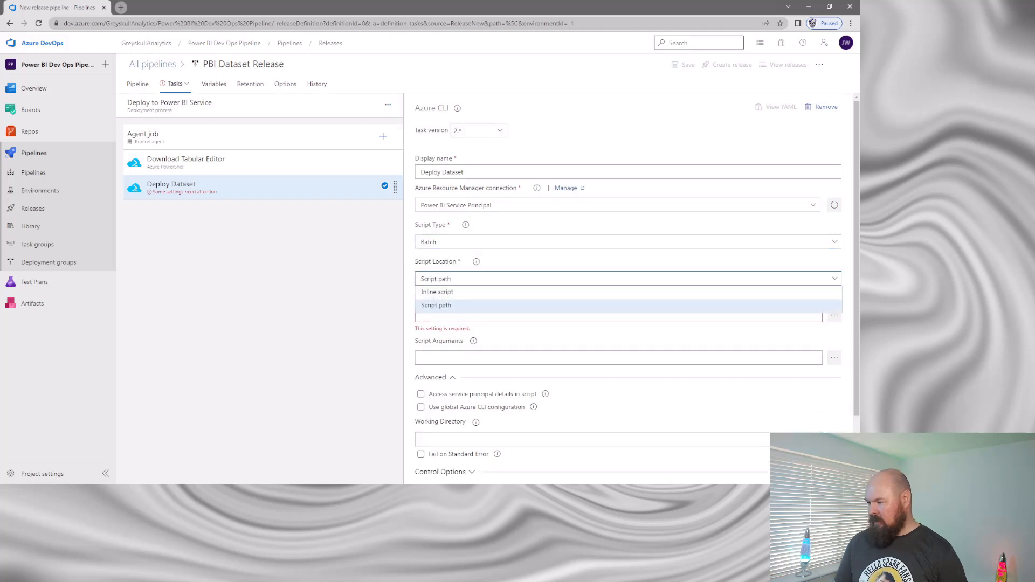
left_click(436, 291)
left_click(421, 316)
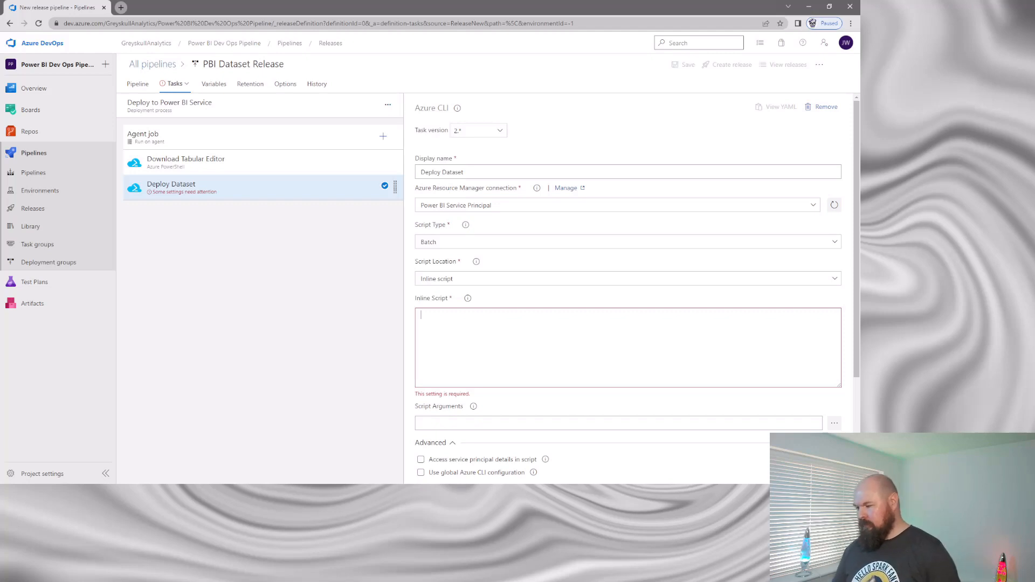
key("ctrl+v")
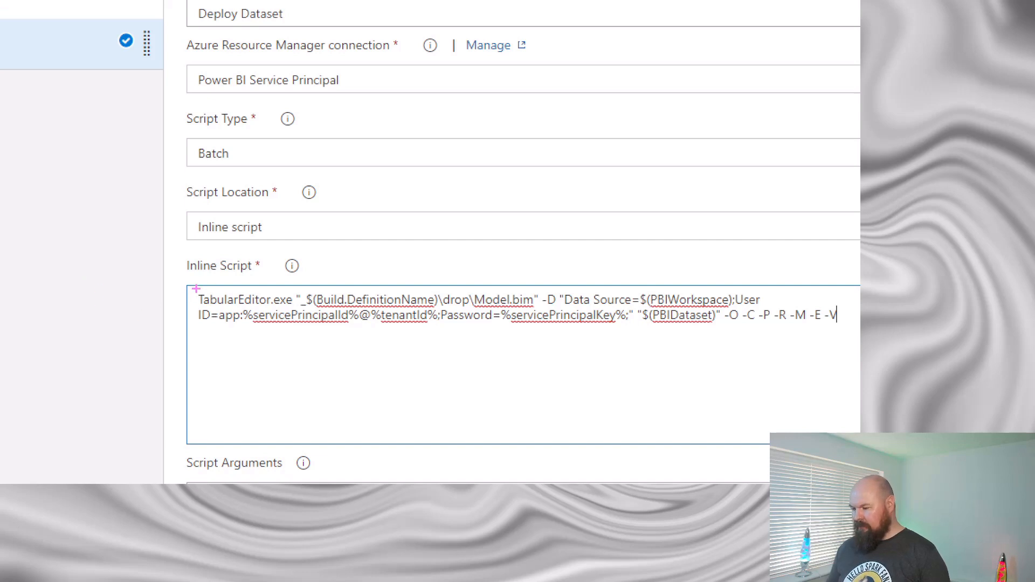
- Examine the deployment command's arguments against the Tabular Editor DevOps article and Microsoft's documentation on XMLA endpoint connection strings for service principals
mouse_move(197, 290)
left_mouse_down()
mouse_move(406, 323)
mouse_move(548, 303)
mouse_move(549, 312)
mouse_move(539, 307)
left_mouse_up()
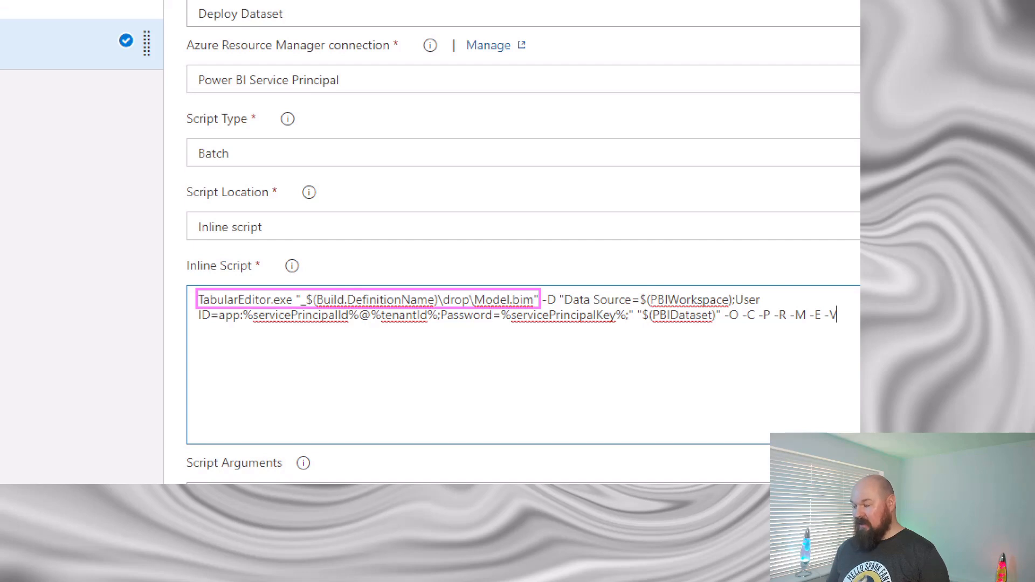
mouse_move(538, 289)
left_mouse_down()
mouse_move(557, 307)
mouse_move(560, 294)
mouse_move(539, 290)
left_mouse_up()
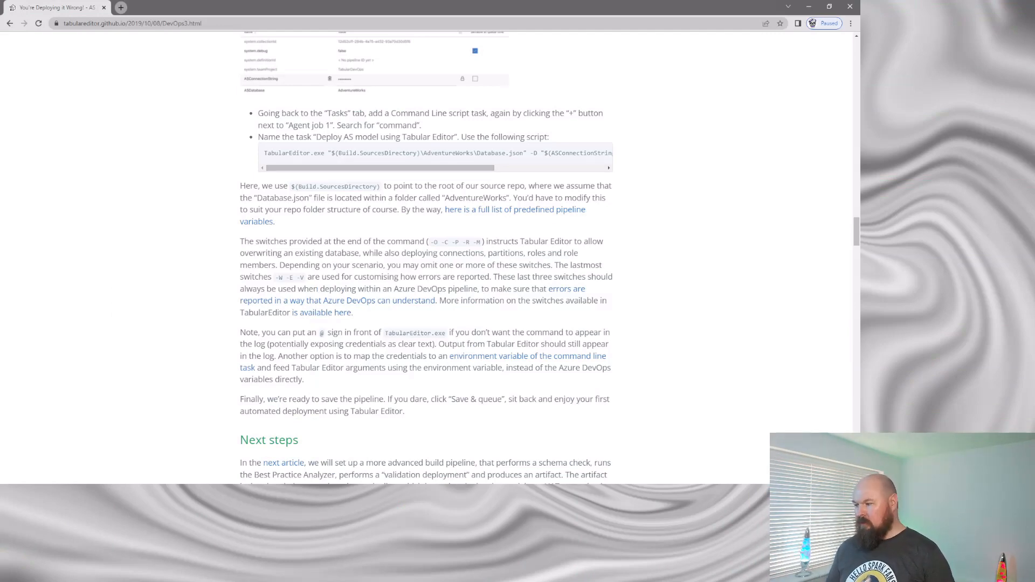
scroll(435, 157, "right", 3)
scroll(435, 156, "right", 1)
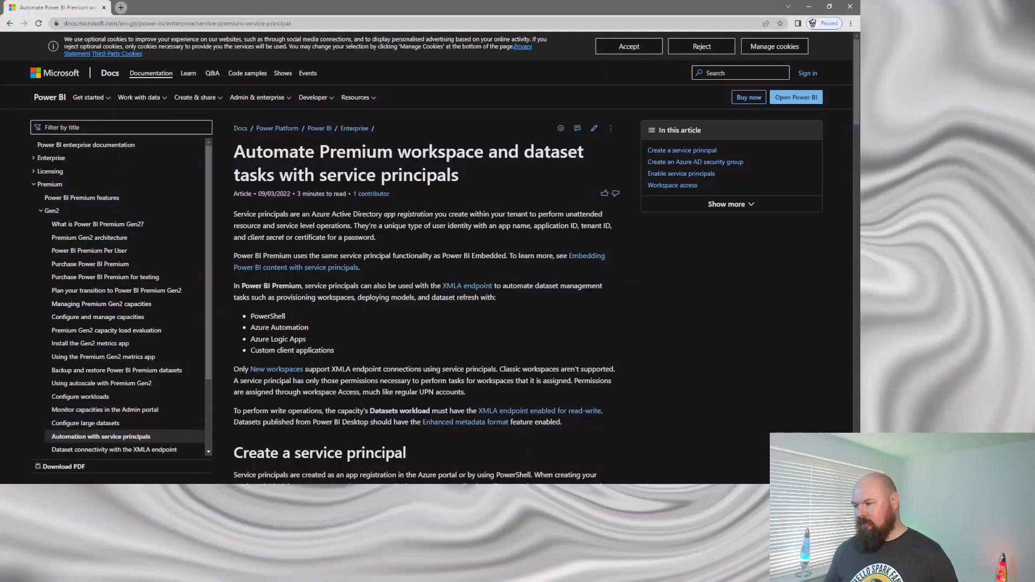
scroll(426, 258, "down", 3)
scroll(426, 259, "down", 15)
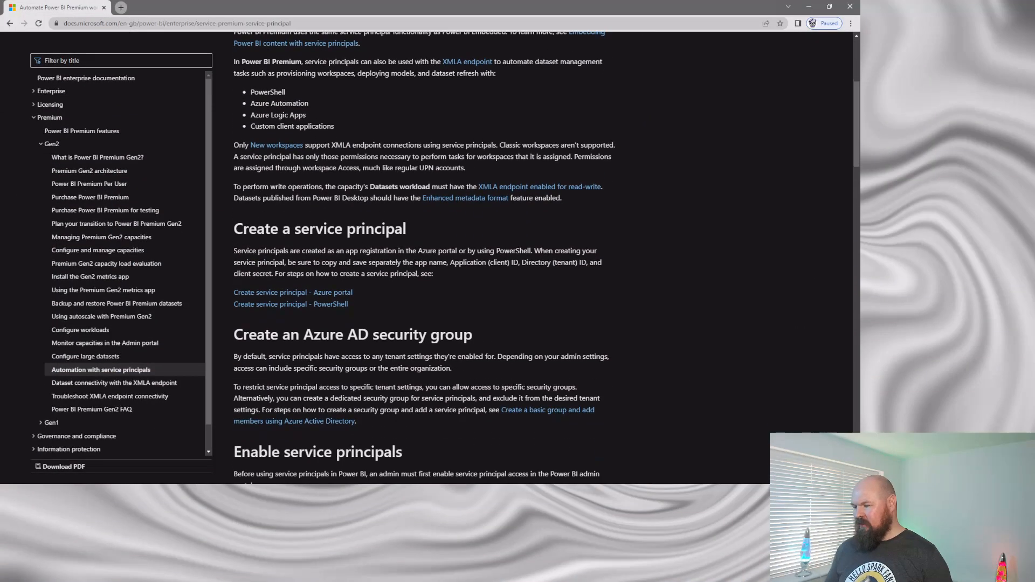
scroll(425, 259, "down", 10)
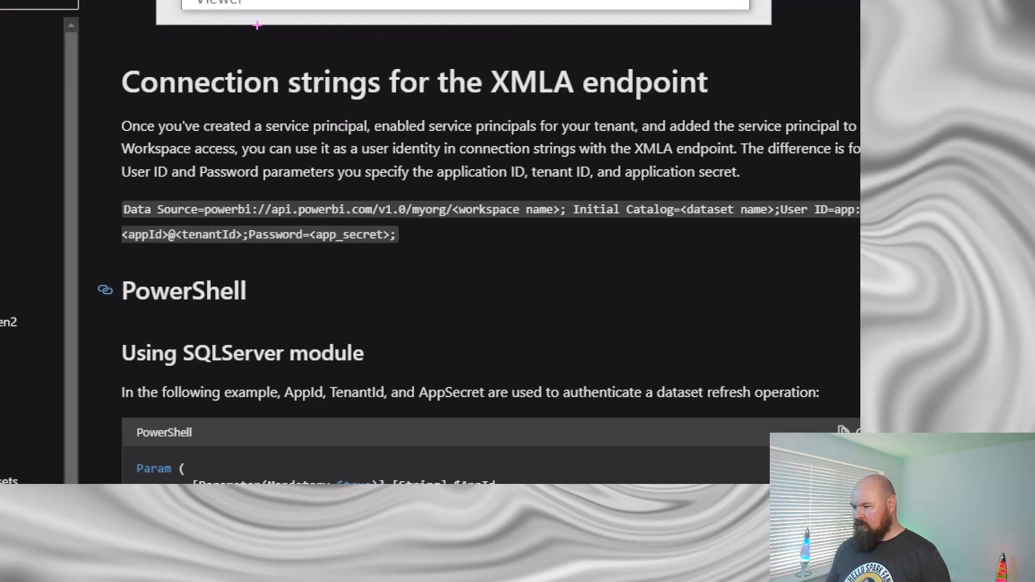
mouse_move(115, 196)
left_mouse_down()
mouse_move(274, 261)
mouse_move(858, 257)
left_mouse_up()
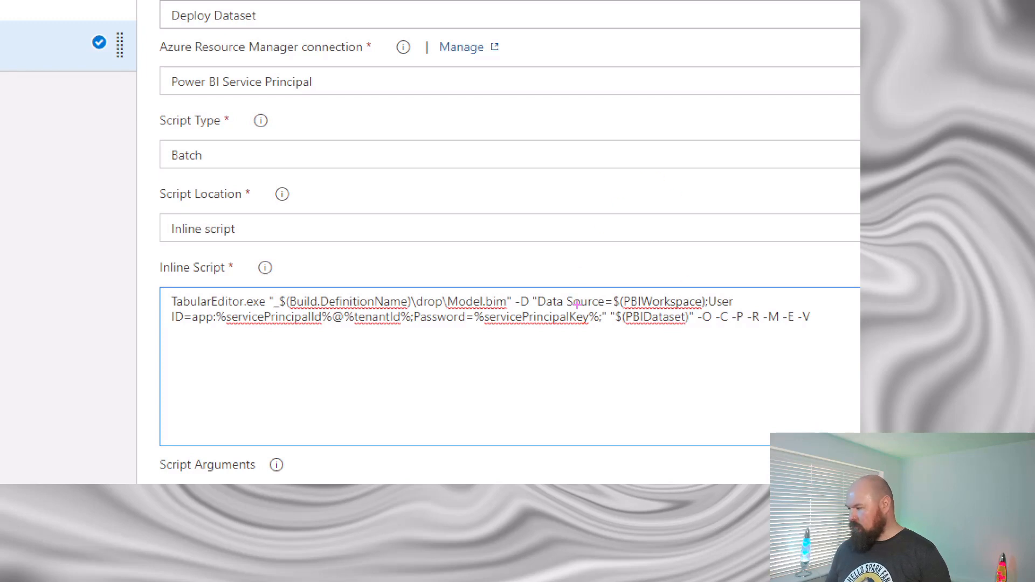
mouse_move(612, 295)
left_mouse_down()
mouse_move(717, 315)
mouse_move(707, 310)
left_mouse_up()
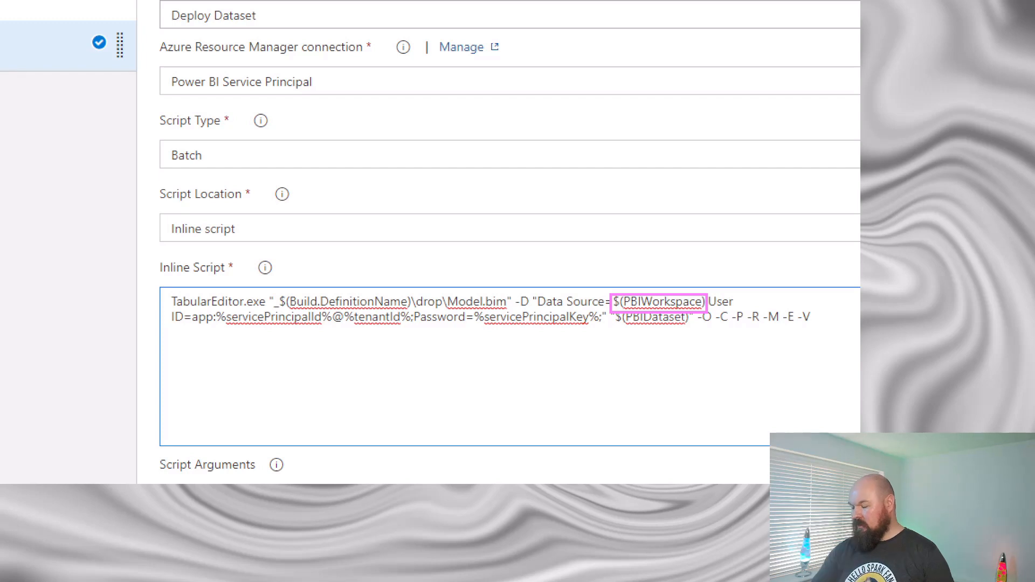
key("Escape")
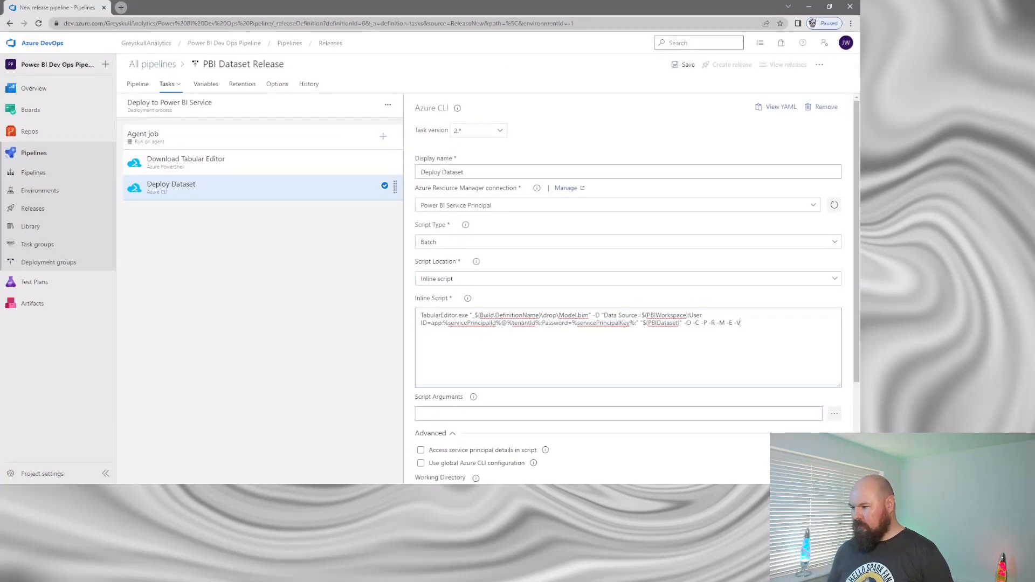
- Add a pipeline variable named PBIWorkspace to the PBI Dataset Release pipeline
left_click(205, 84)
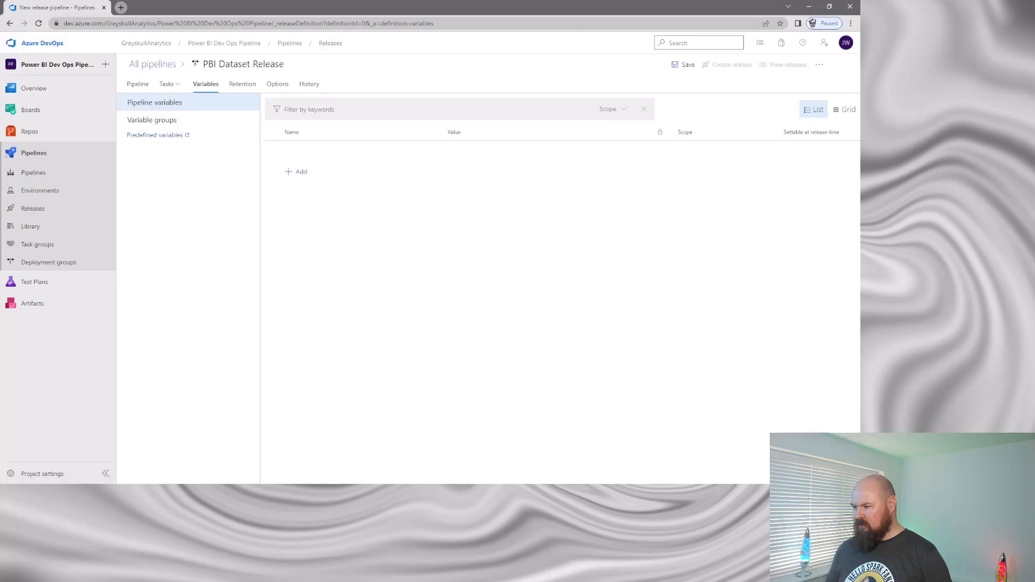
left_click(296, 181)
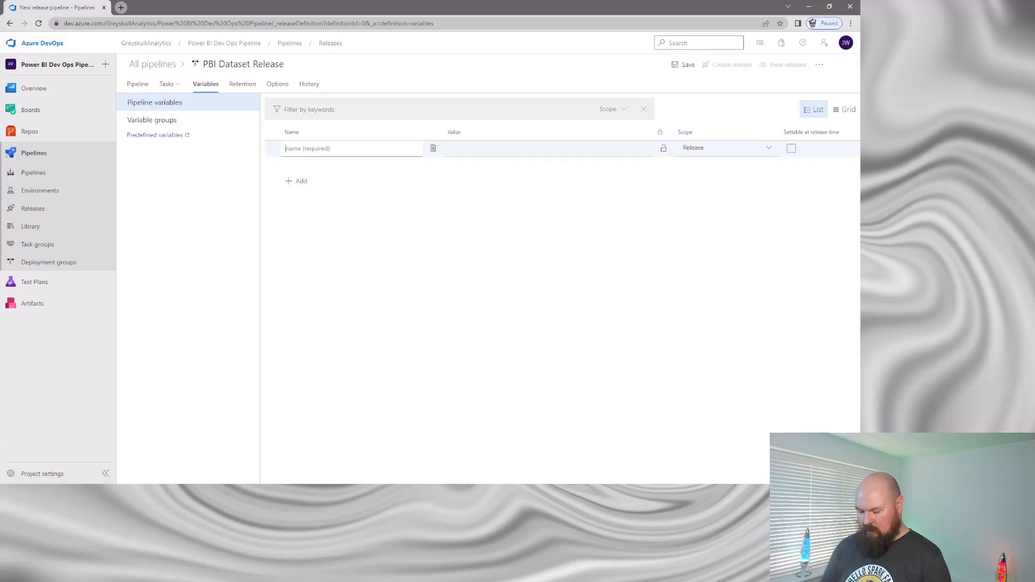
type("PBIWor")
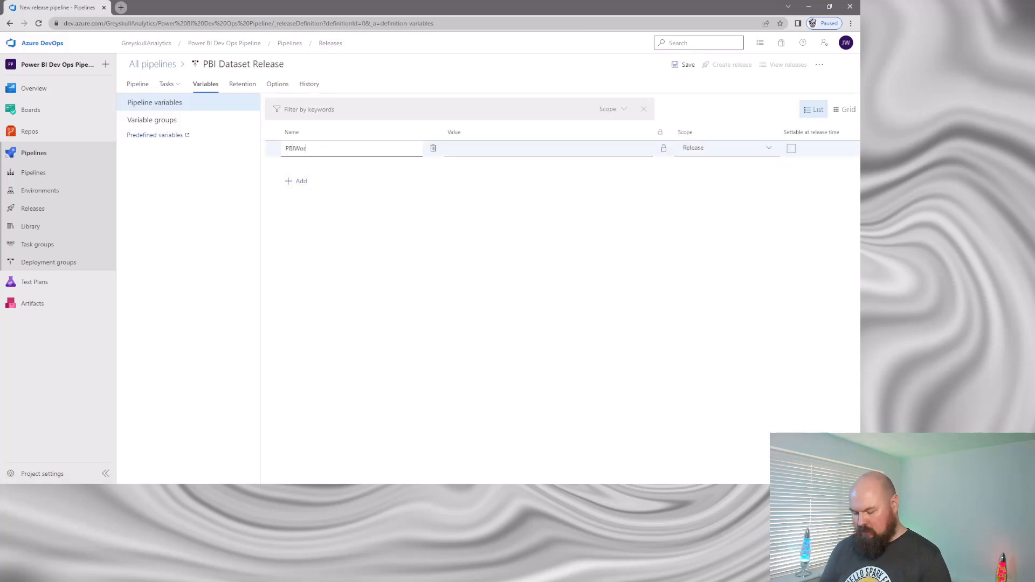
type("kspace")
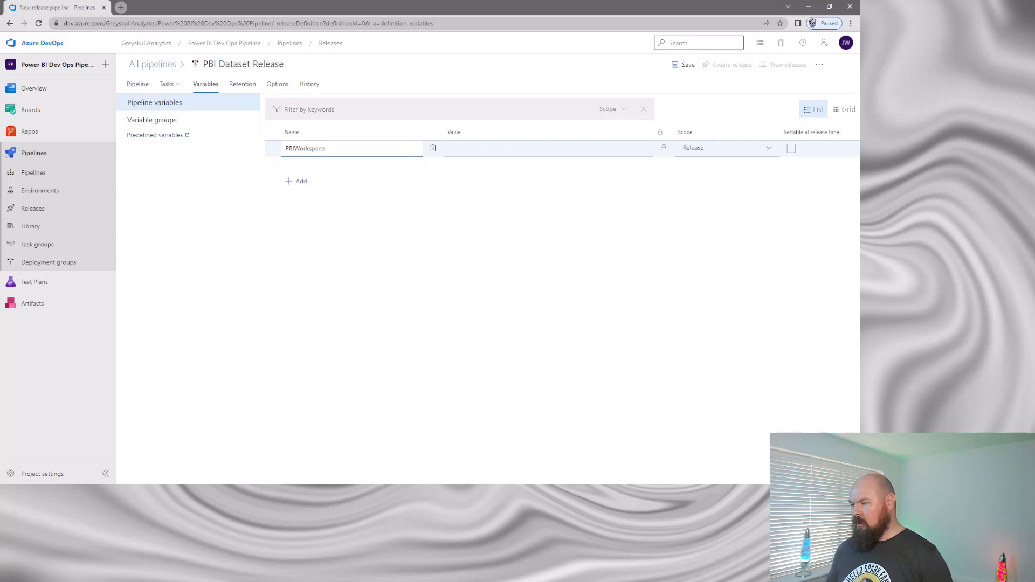
left_click(449, 148)
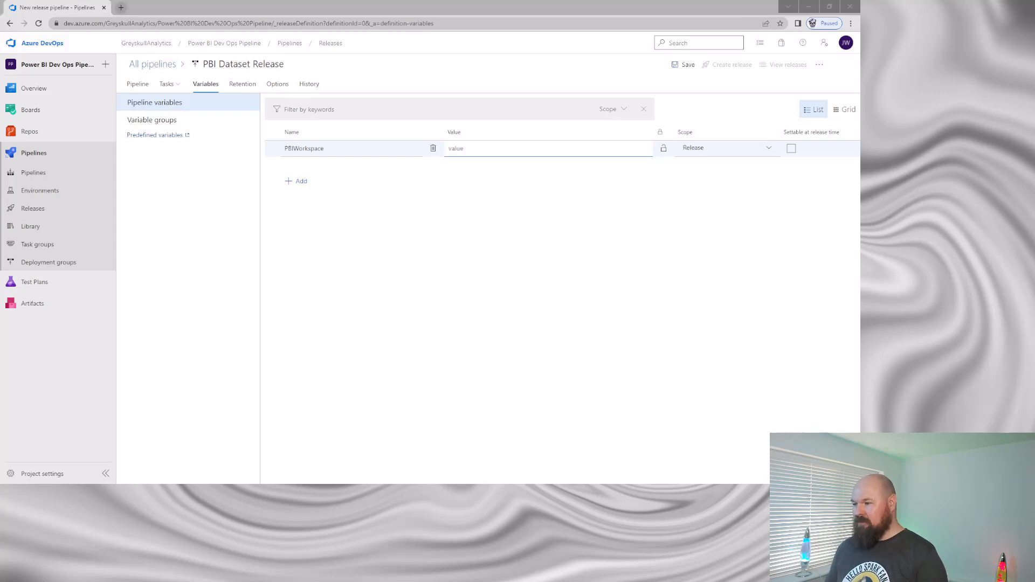
- Switch to Power BI and copy the workspace connection address from the Dev Ops Pipeline workspace's Premium settings
key("alt+Tab")
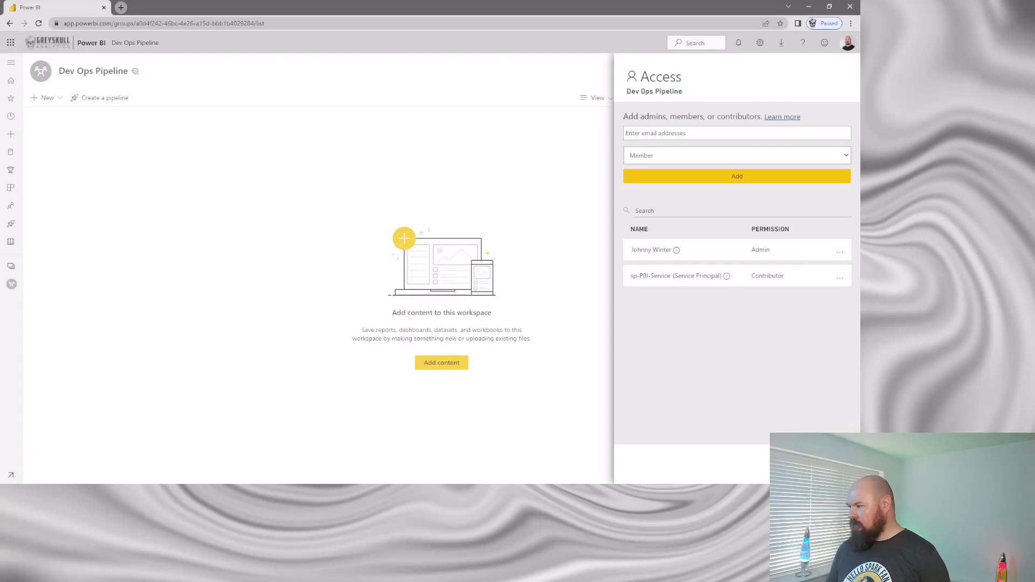
key("Escape")
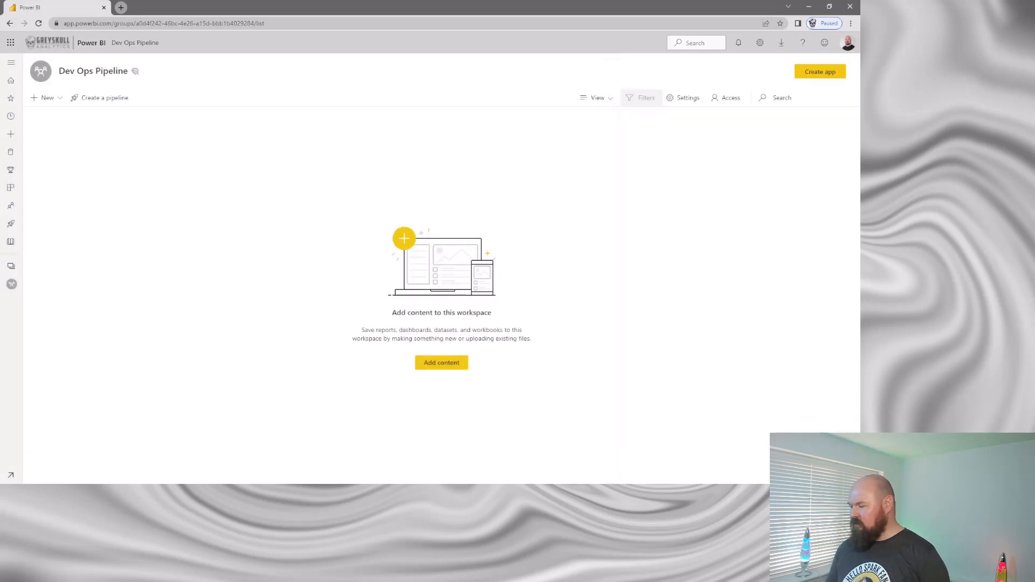
left_click(684, 98)
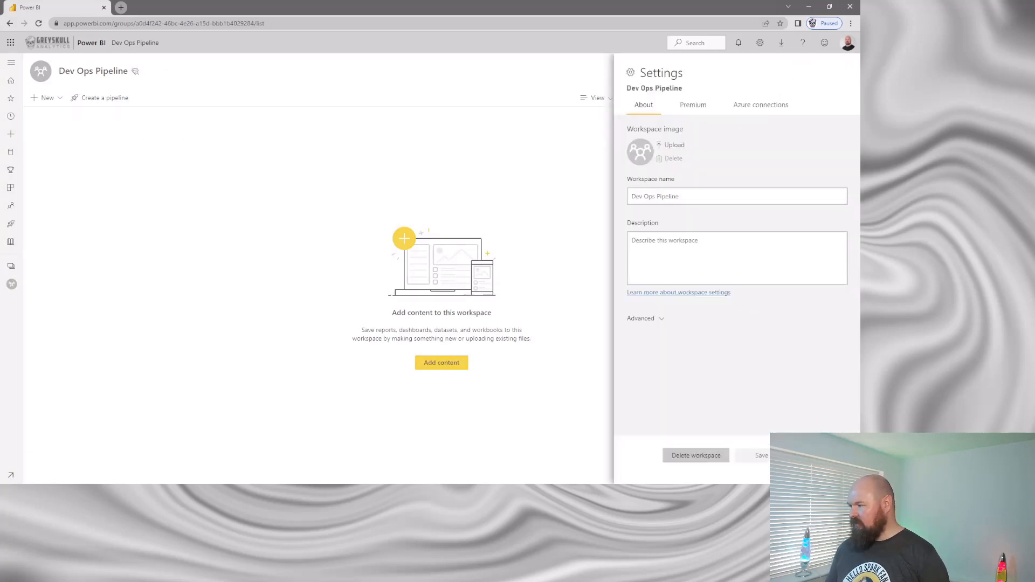
left_click(693, 104)
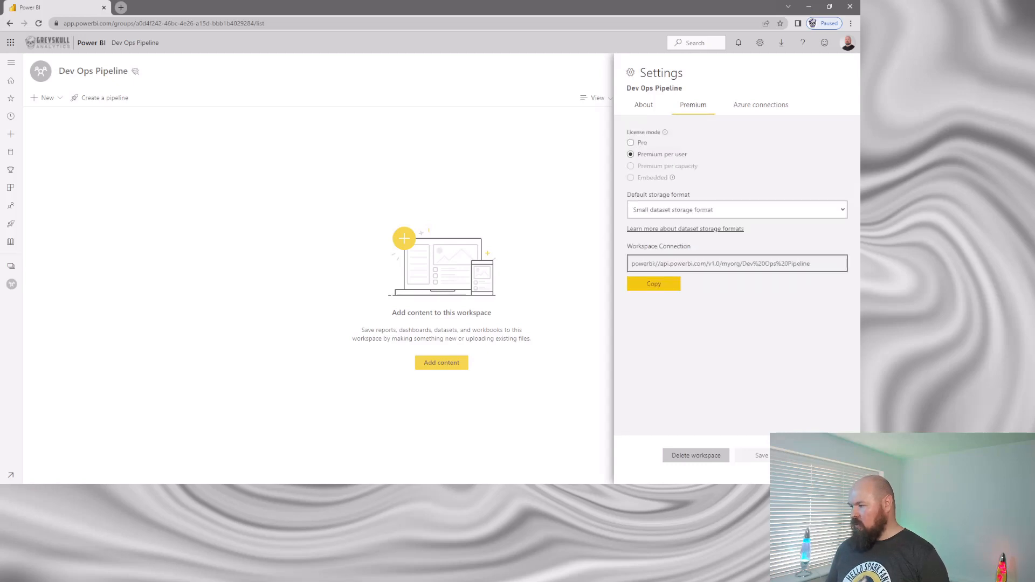
left_click(654, 284)
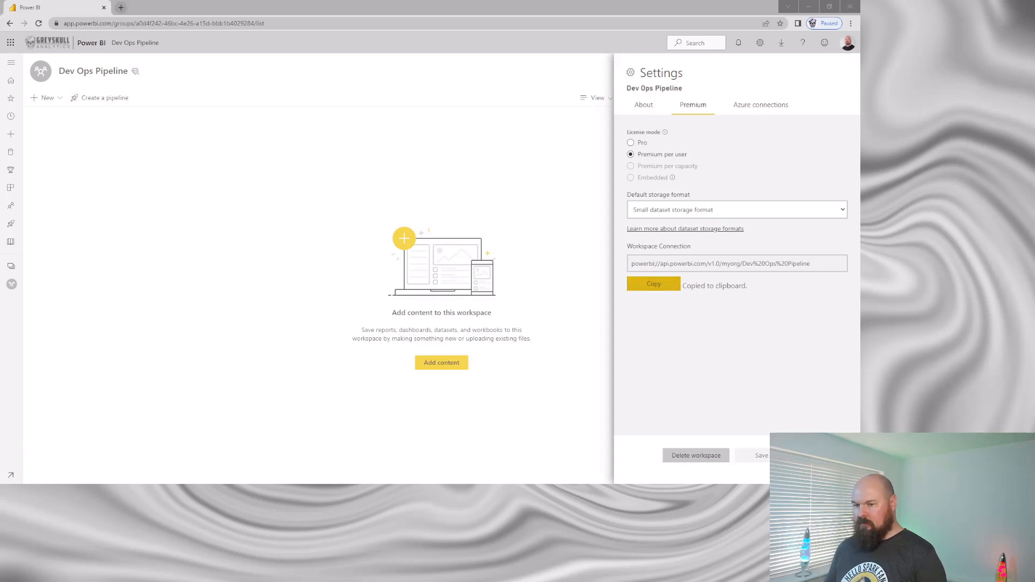
- Back in Azure DevOps, set PBIWorkspace to the copied address, replacing each %20 with a space: powerbi://api.powerbi.com/v1.0/myorg/Dev Ops Pipeline
key("alt+Tab")
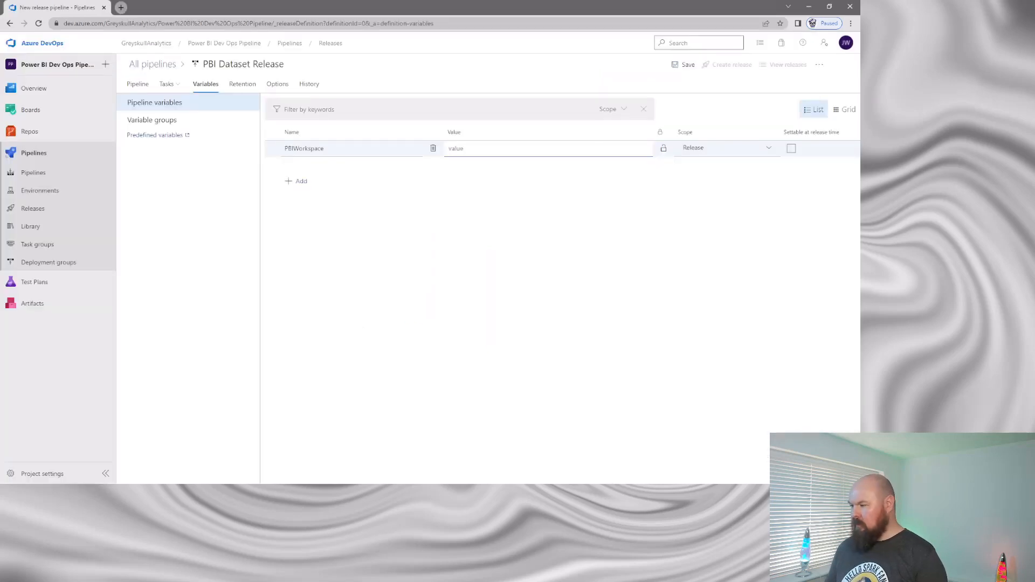
key("ctrl+v")
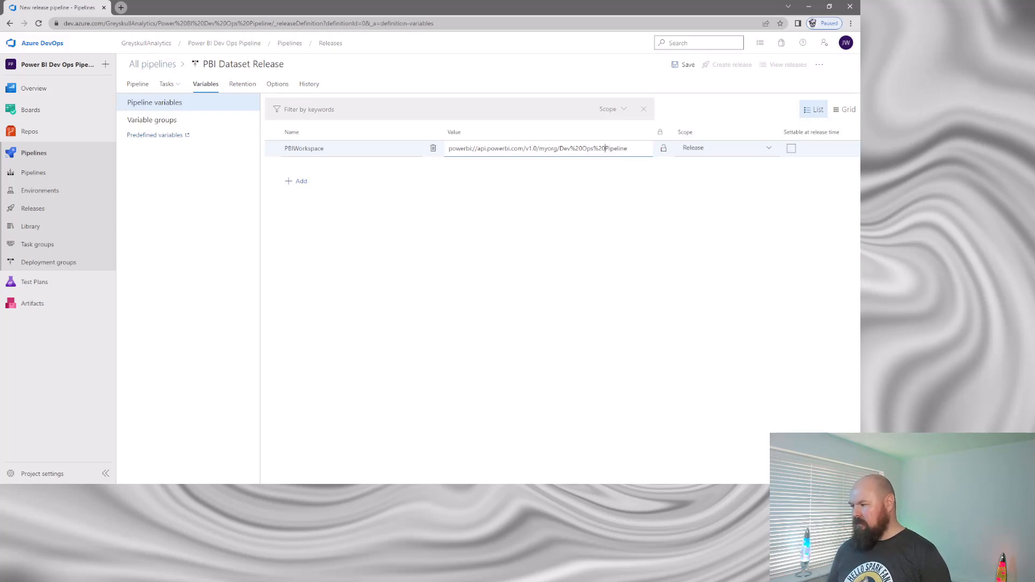
key("BackSpace")
key("BackSpace")
key("BackSpace")
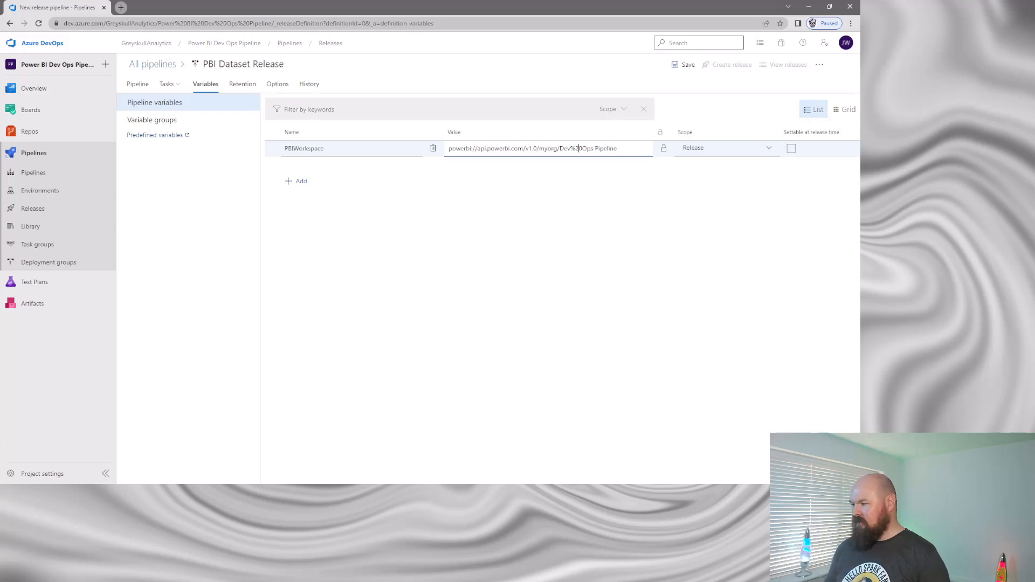
key("BackSpace")
key("BackSpace")
key("BackSpace")
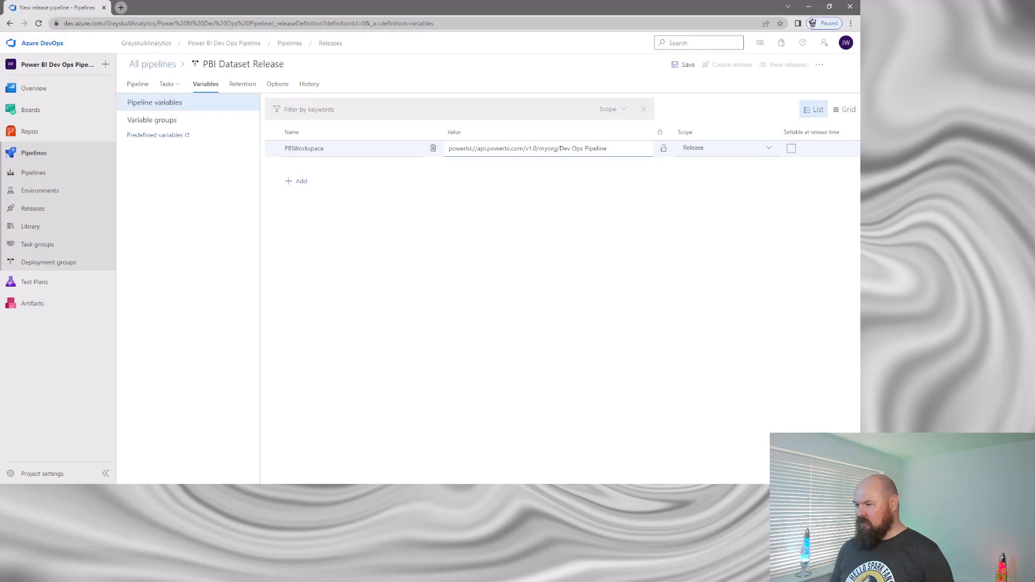
- Enable access to service principal details in the Deploy Dataset task's script and check the help for the batch variable syntax
left_click(167, 83)
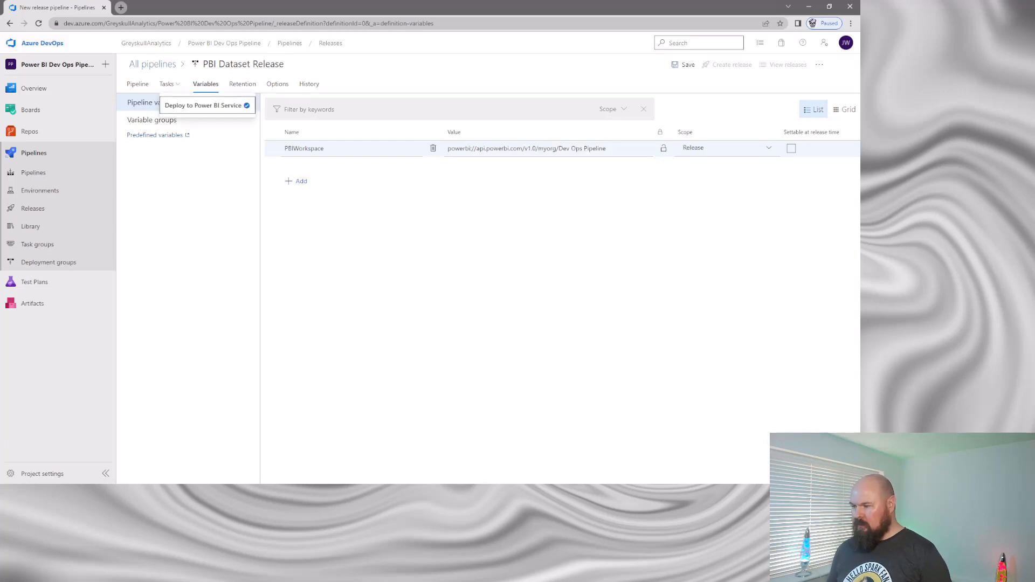
left_click(205, 104)
left_click(170, 185)
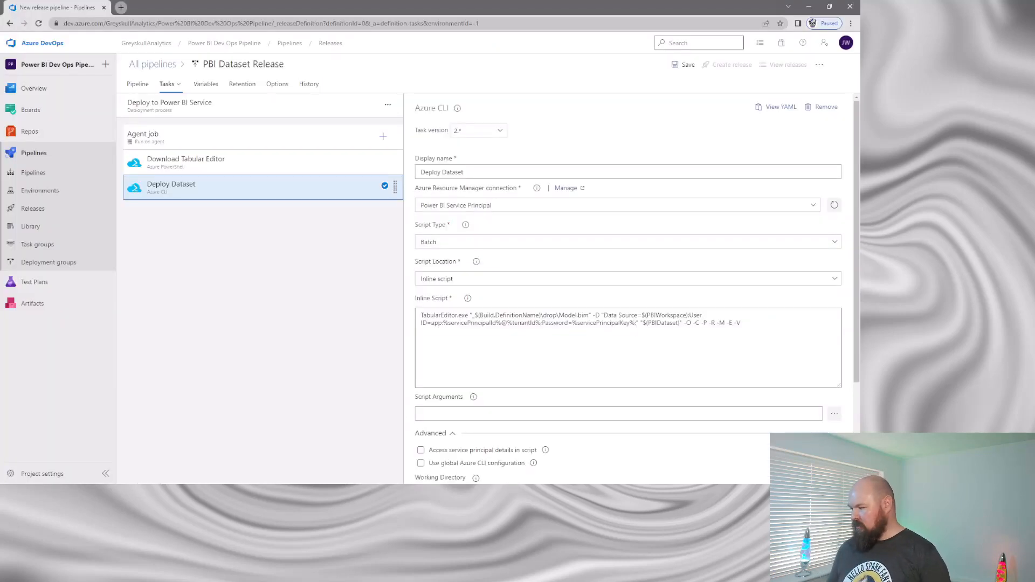
scroll(628, 286, "down", 3)
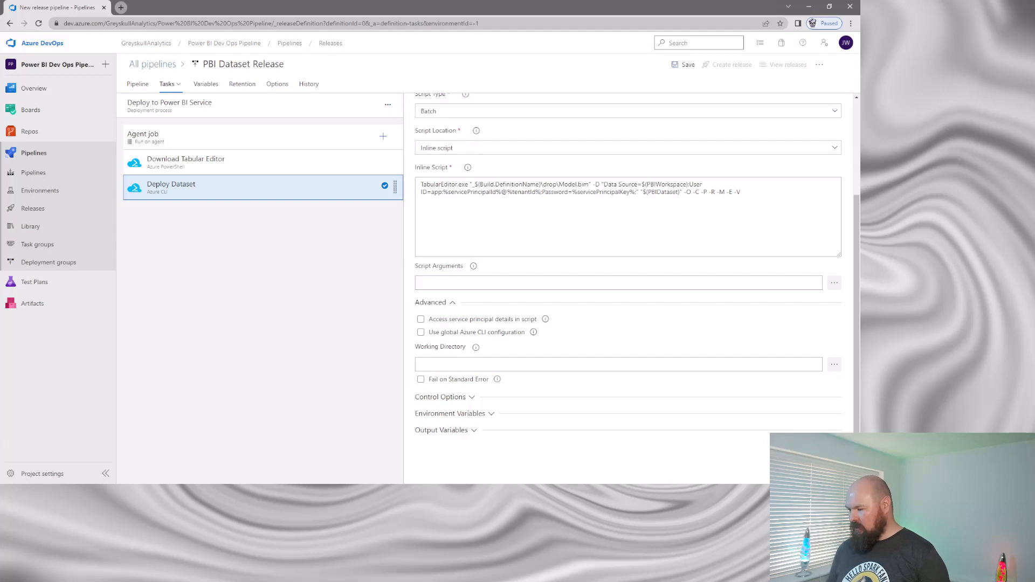
left_click(421, 319)
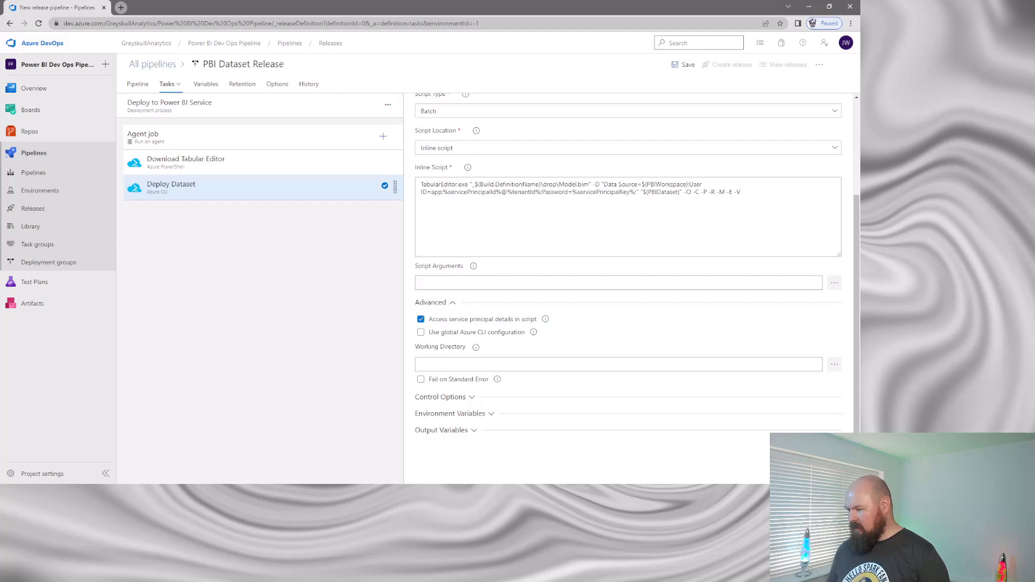
mouse_move(545, 320)
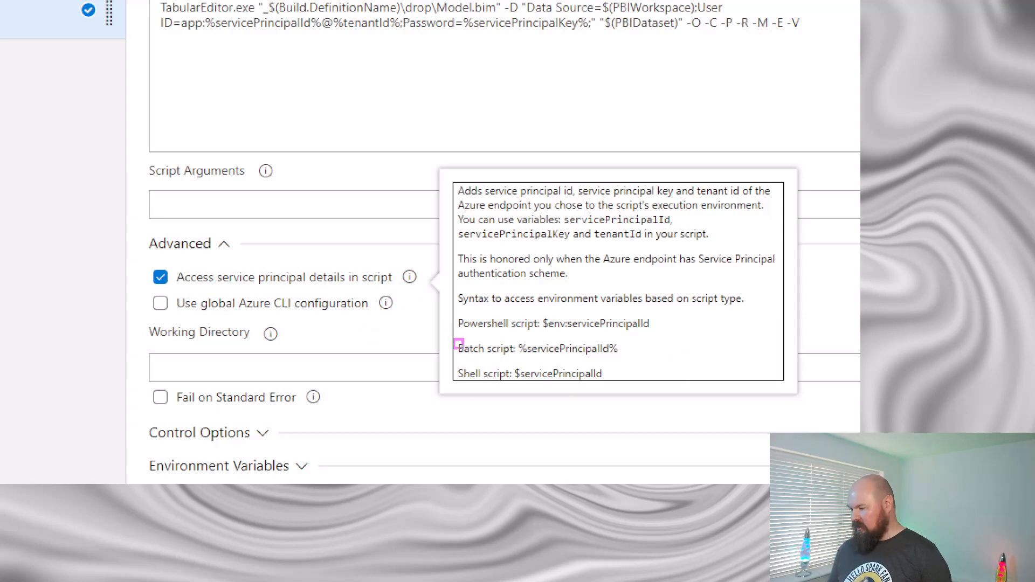
left_click_drag(458, 343, 645, 360)
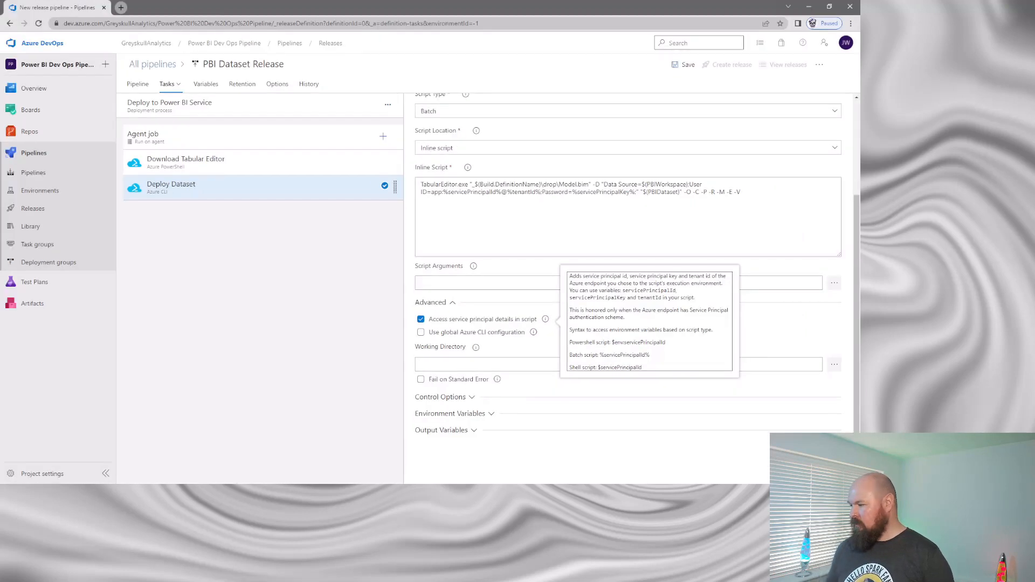
- Add the pipeline variable PBIDataset used in the deployment script, with the value "My PBI Dataset", and save the release pipeline
left_click(640, 191)
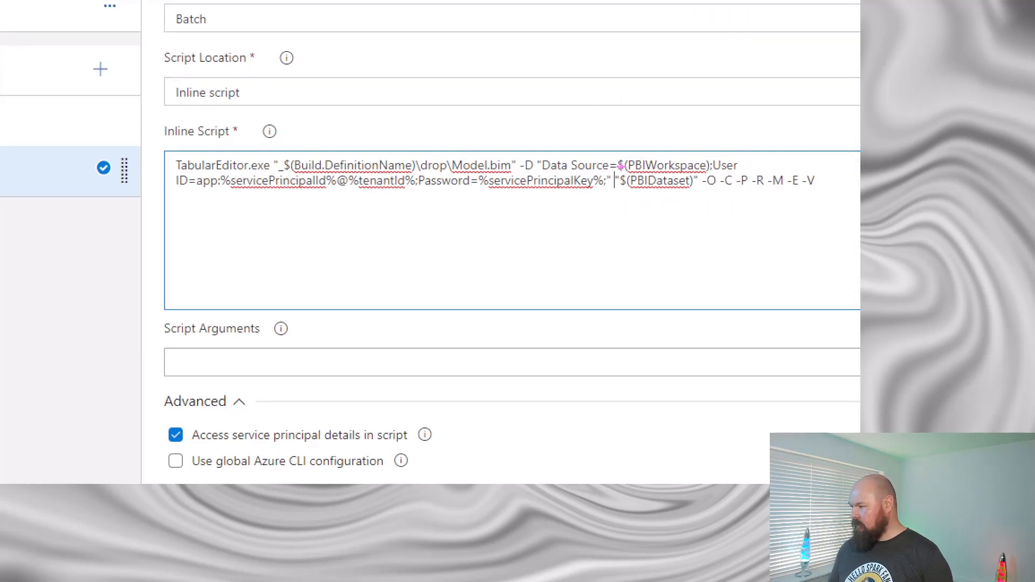
left_click_drag(613, 174, 700, 191)
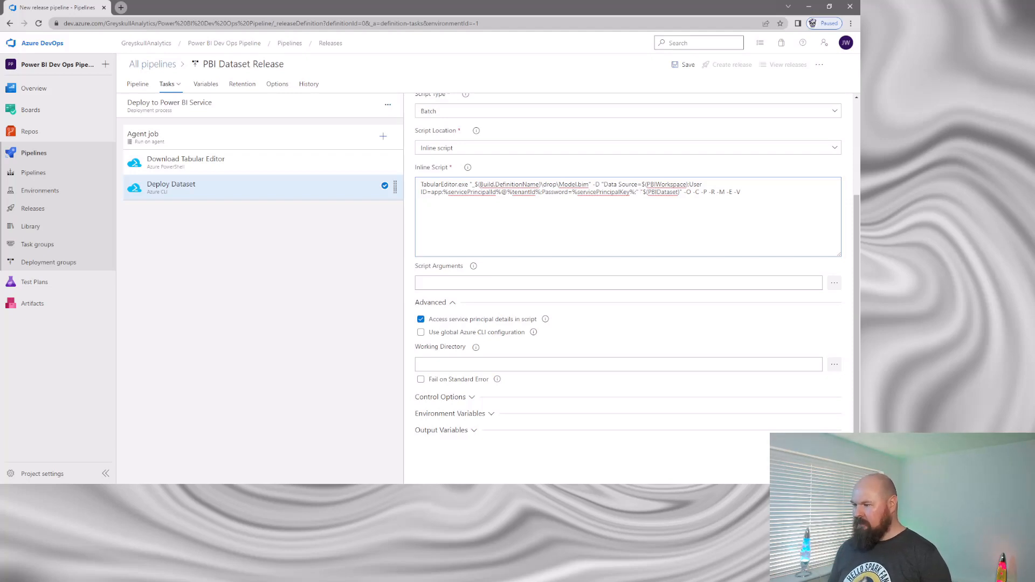
left_click(205, 83)
left_click(297, 181)
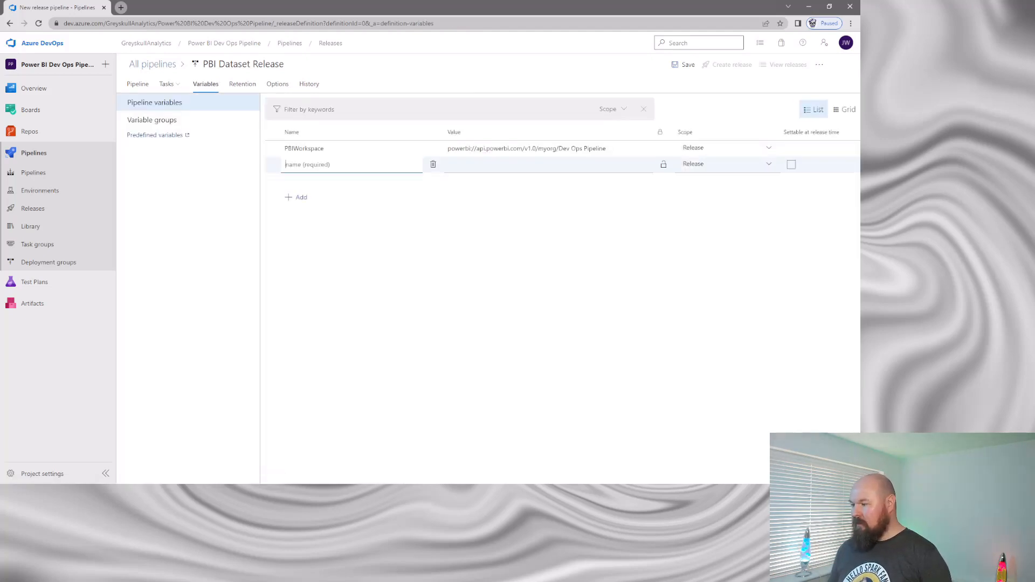
type("PB")
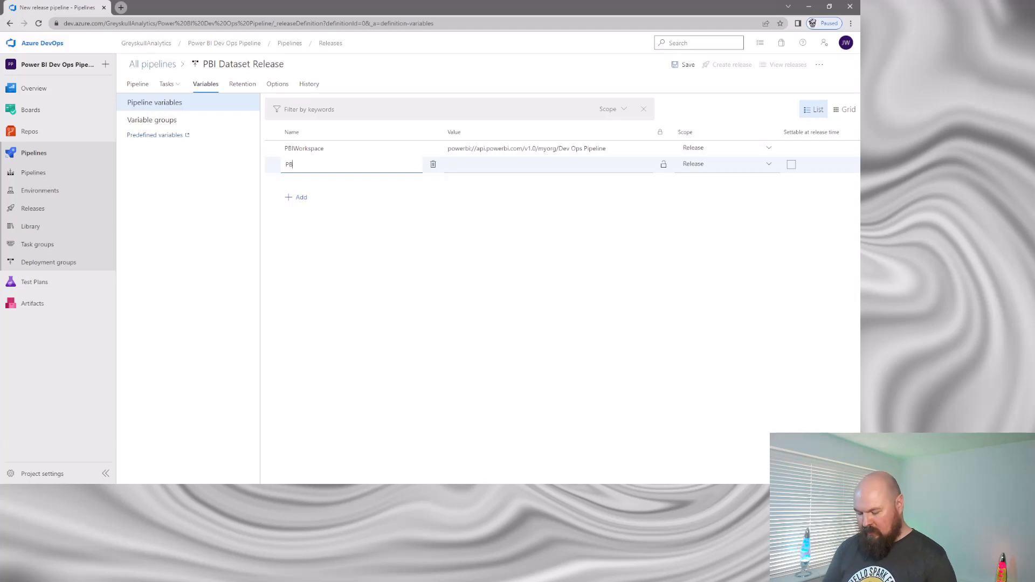
type("IDataset")
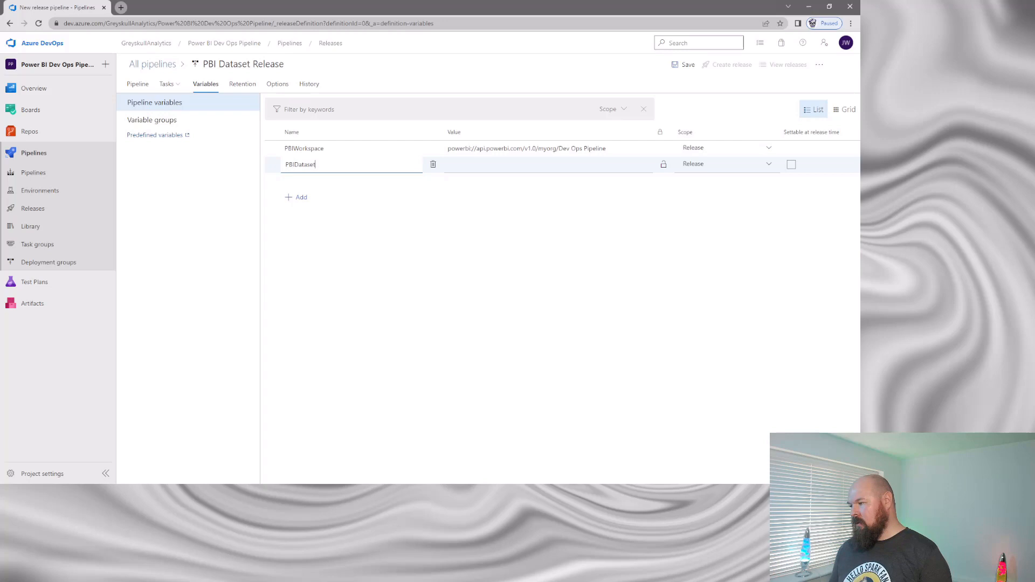
key("Tab")
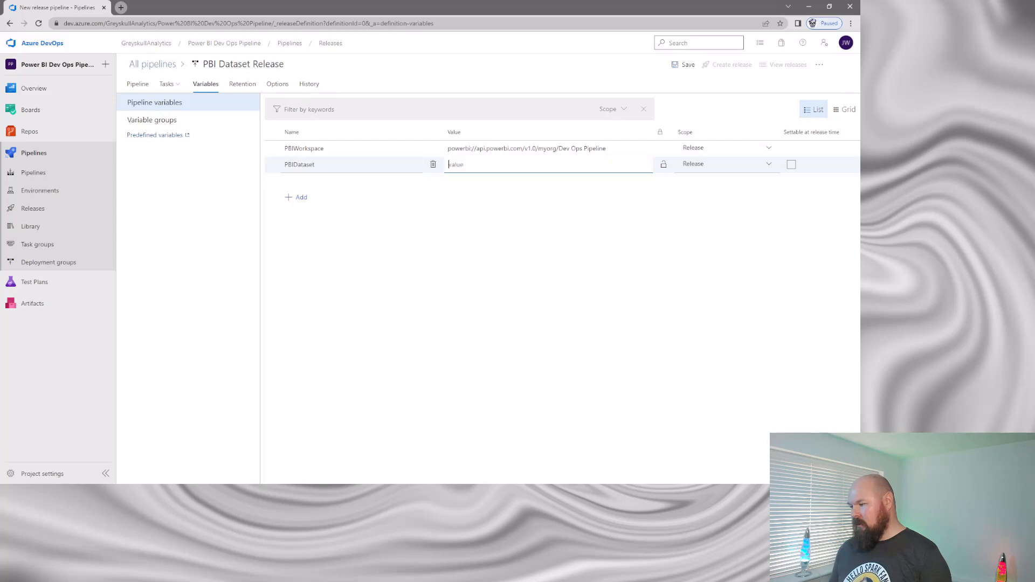
type("My P")
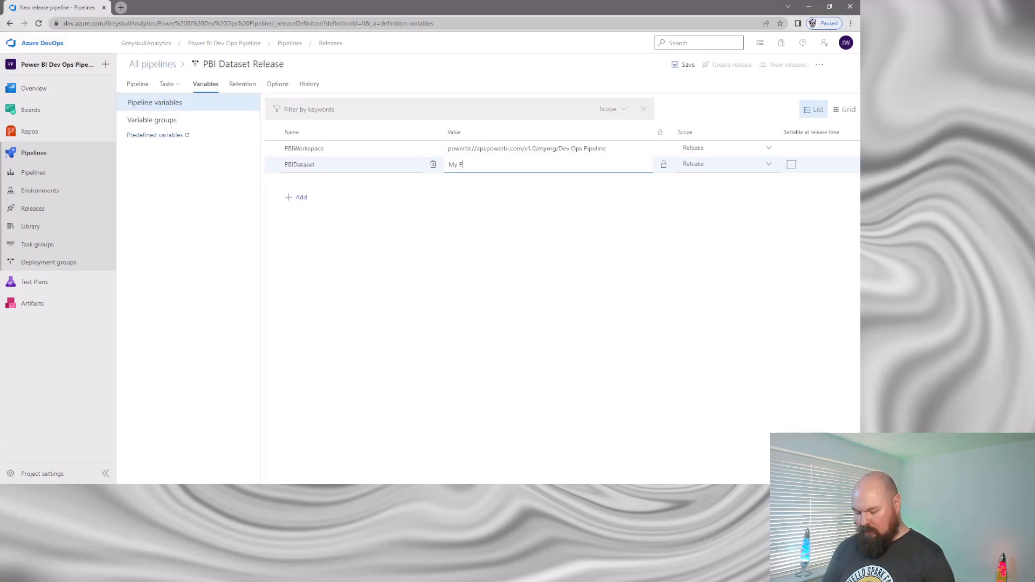
type("BI Dataset")
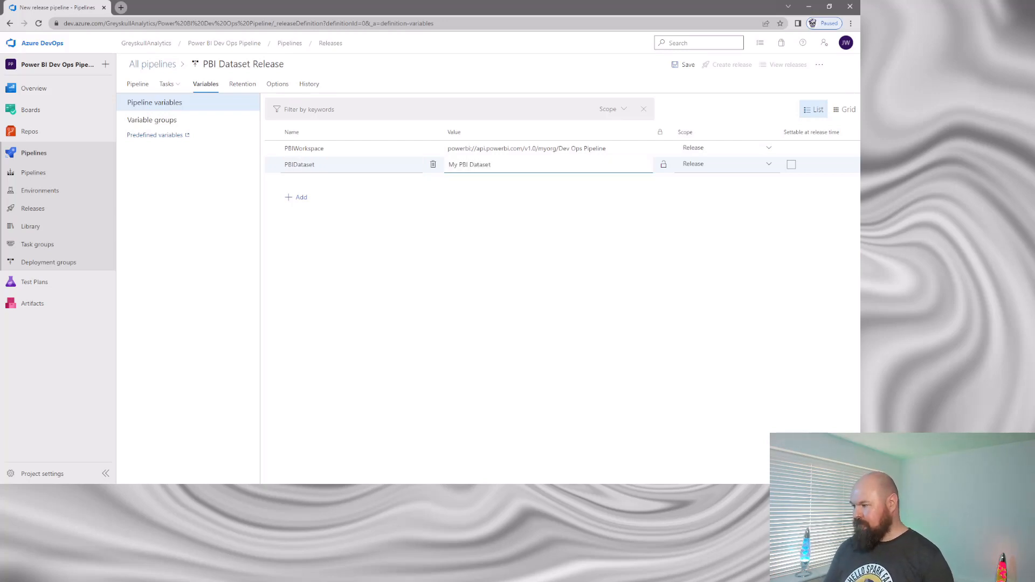
key("Escape")
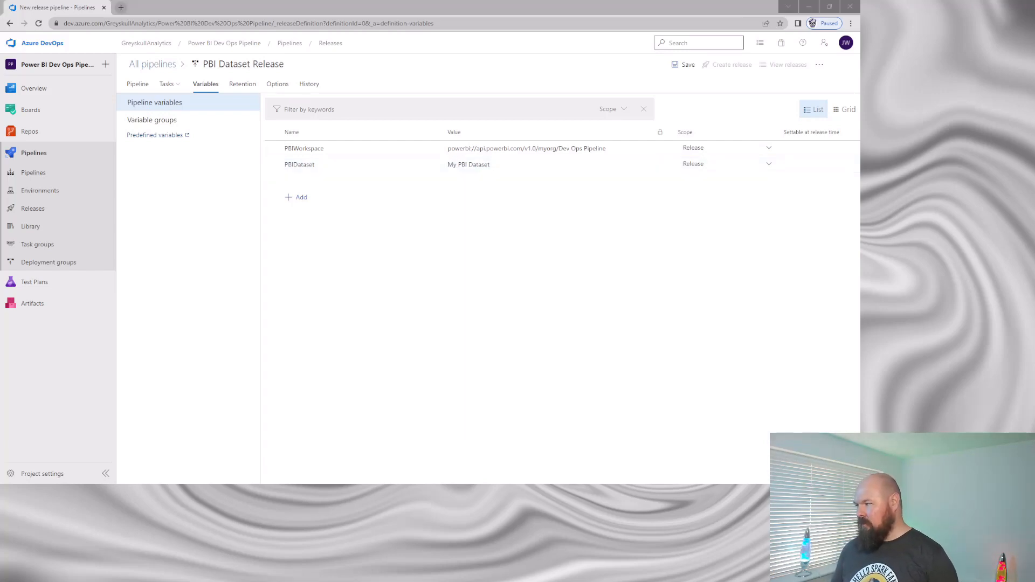
left_click(683, 65)
key("Return")
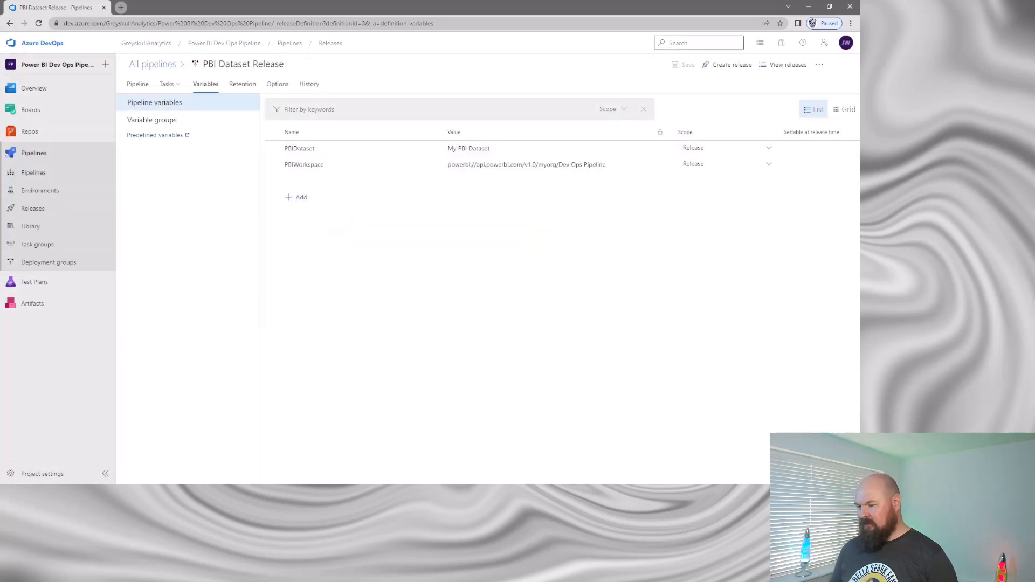
- Run the Power BI Dev Ops Pipeline-CI build pipeline on the main branch with the windows-latest agent
left_click(33, 172)
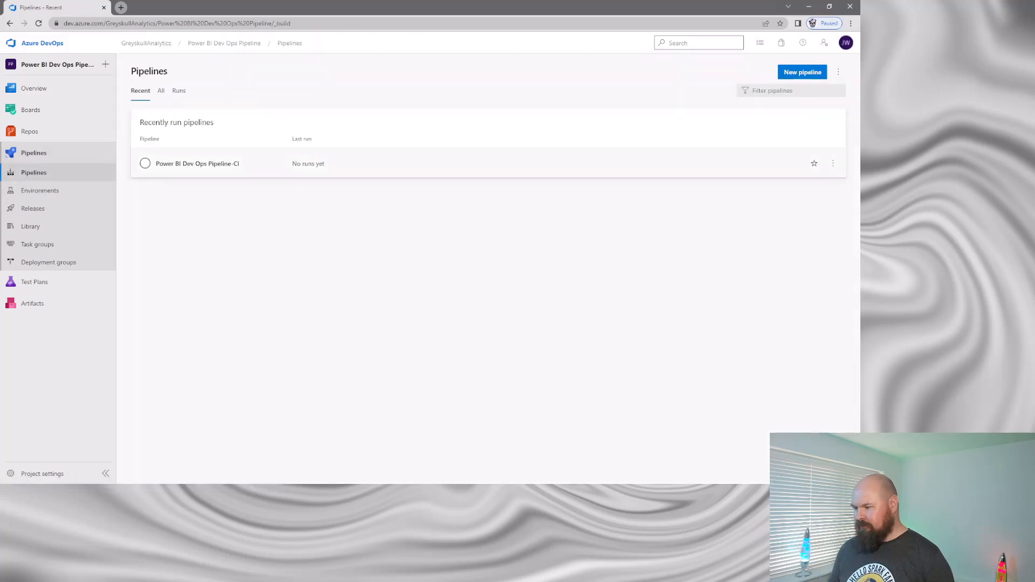
left_click(197, 163)
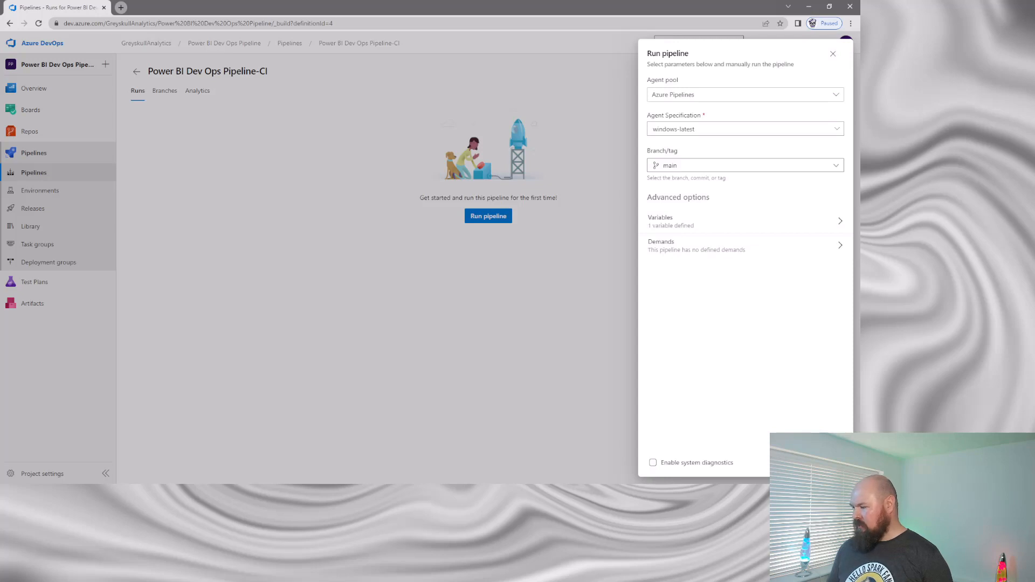
key("Return")
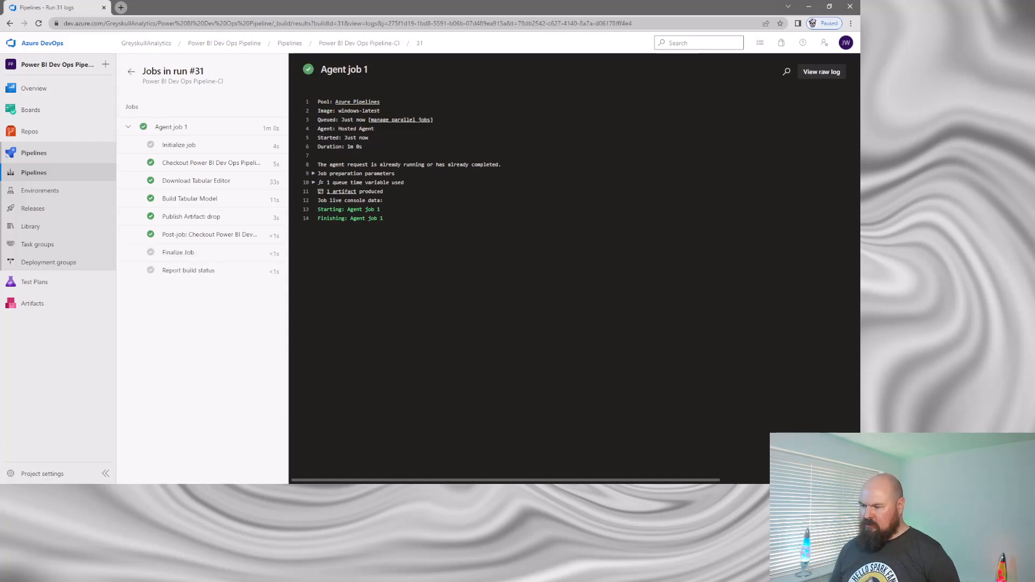
- Open Release-1 of the Power BI Dataset Release to check its deployment progress
left_click(33, 208)
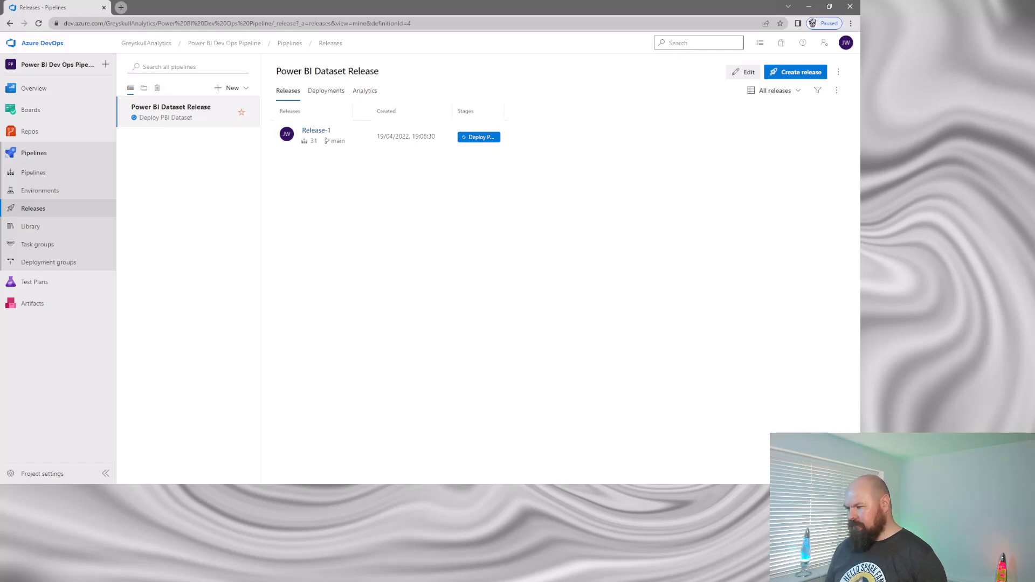
left_click(316, 131)
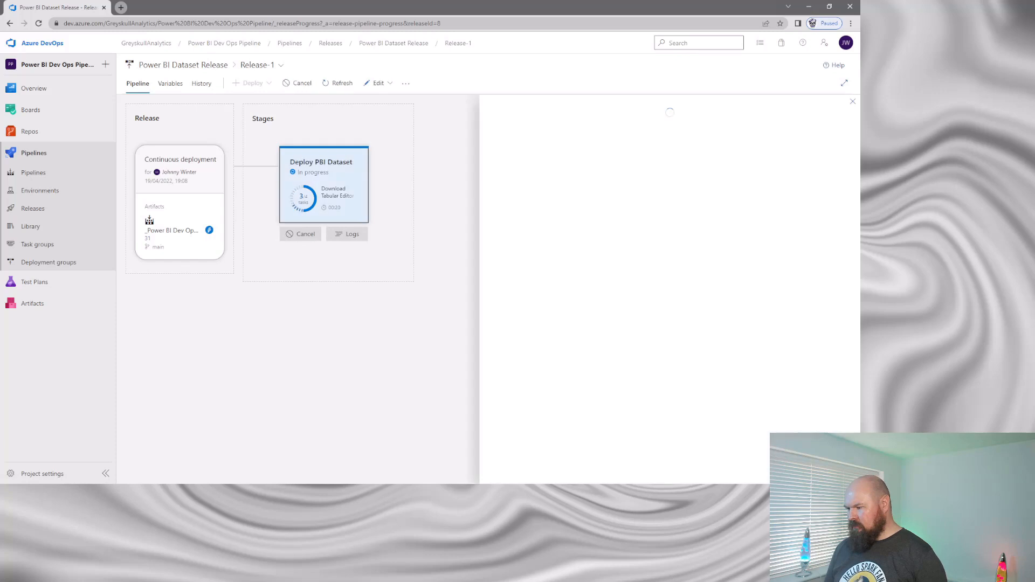
- View the logs of the Deploy PBI Dataset stage and reload the Dev Ops Pipeline workspace in Power BI
left_click(346, 234)
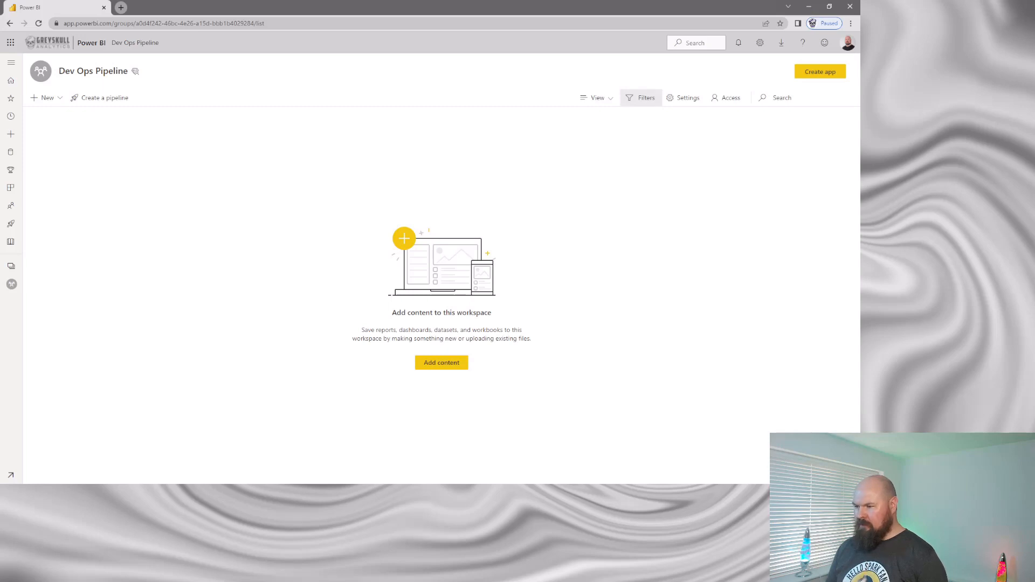
key("F5")
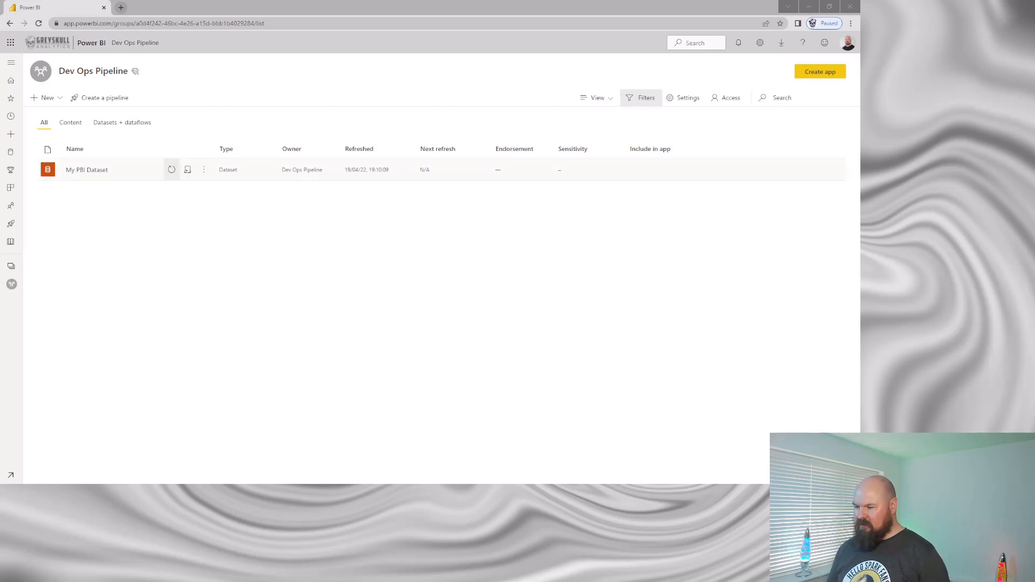
- Try to refresh My PBI Dataset in the workspace and view the details of the refresh error
left_click(172, 170)
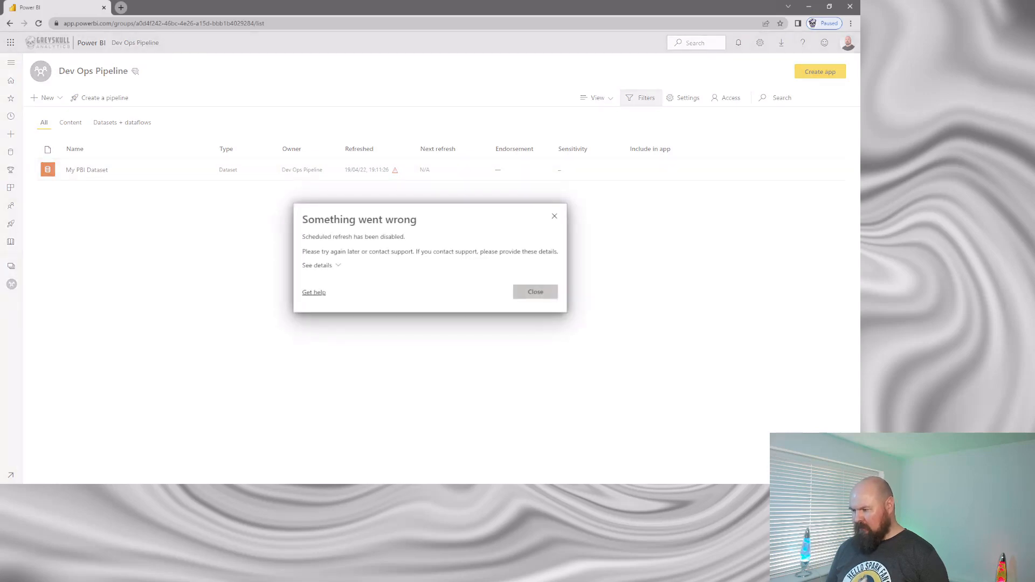
left_click(318, 266)
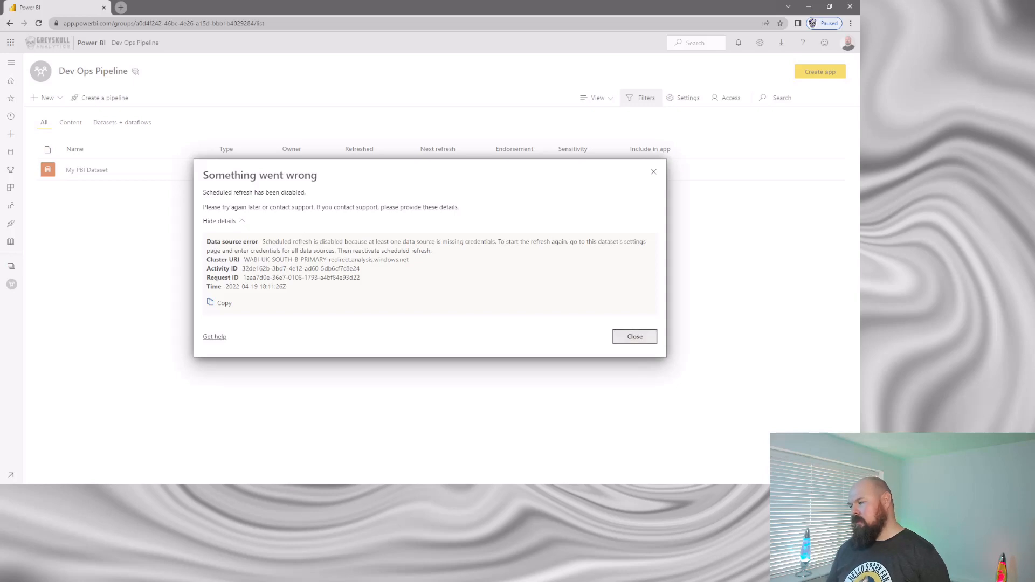
key("Return")
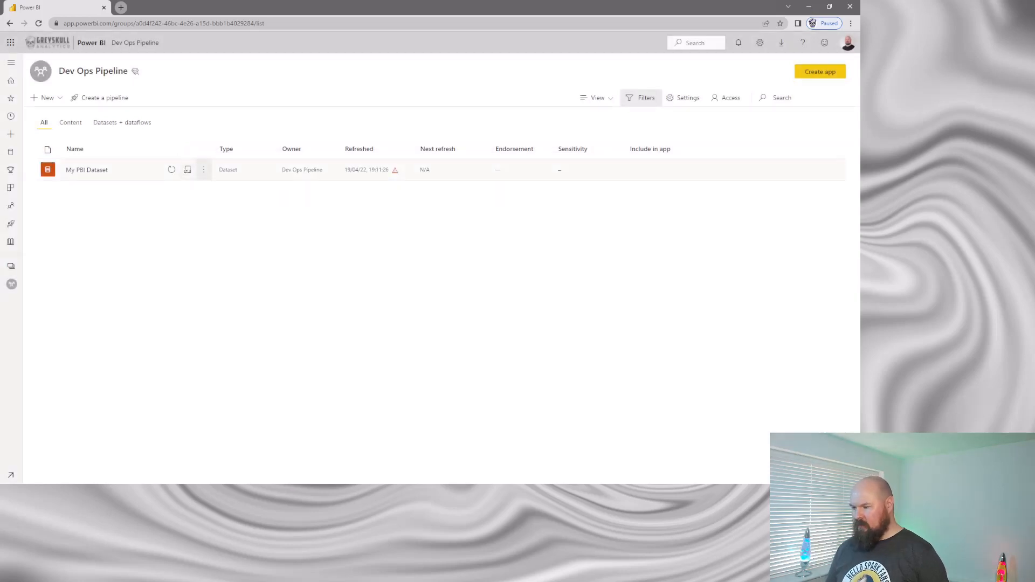
- Take over the settings of My PBI Dataset from the service principal and refresh the dataset from the Dev Ops Pipeline workspace
left_click(204, 169)
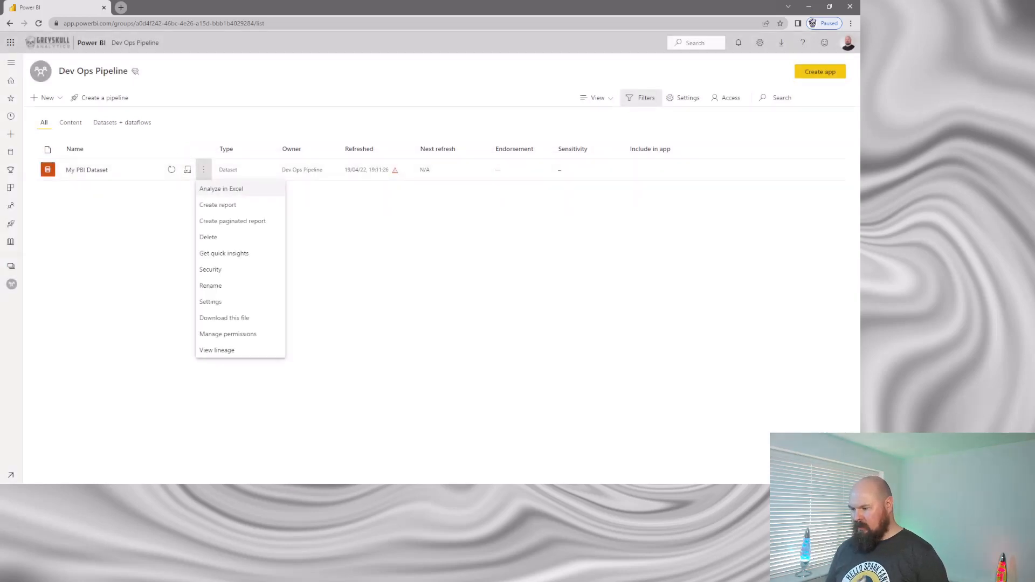
left_click(211, 302)
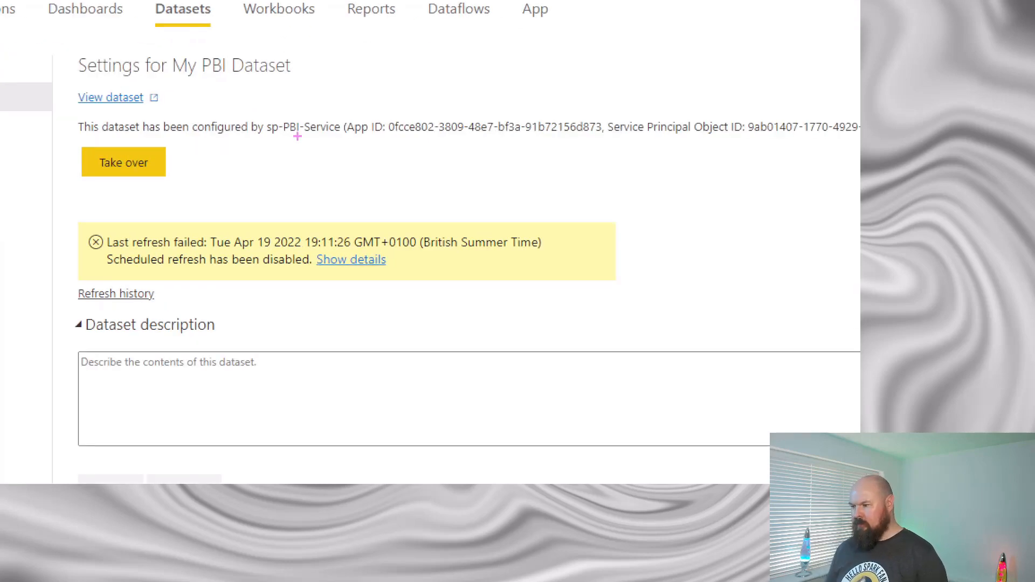
mouse_move(79, 117)
left_mouse_down()
mouse_move(328, 147)
mouse_move(363, 139)
mouse_move(344, 140)
left_mouse_up()
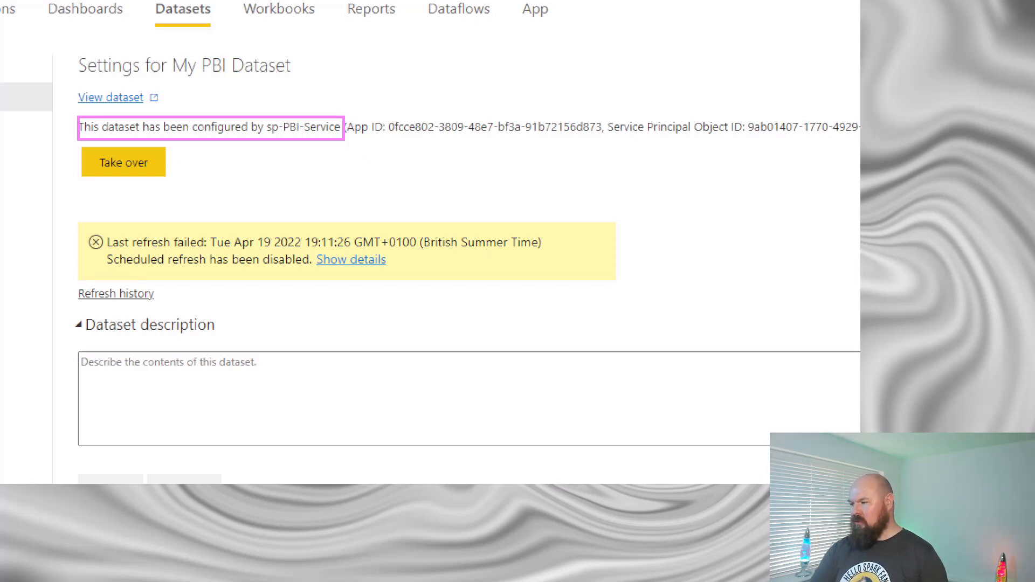
key("Escape")
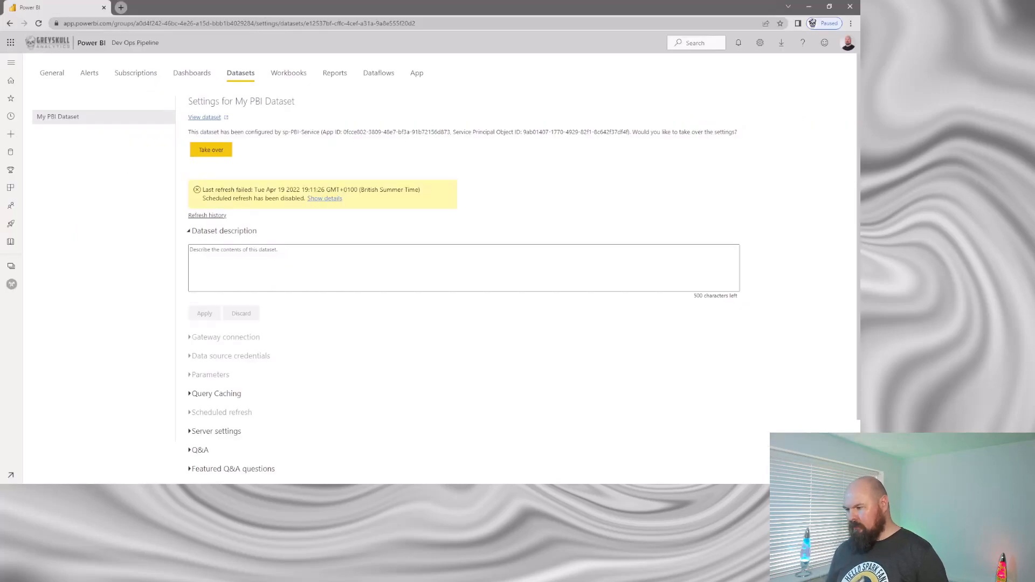
left_click(210, 150)
left_click(515, 291)
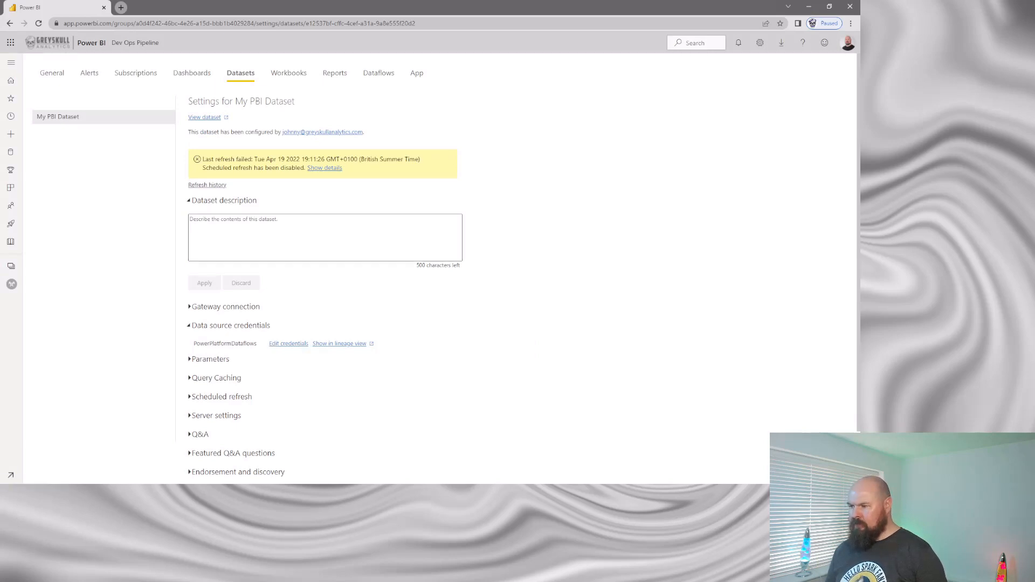
left_click(135, 42)
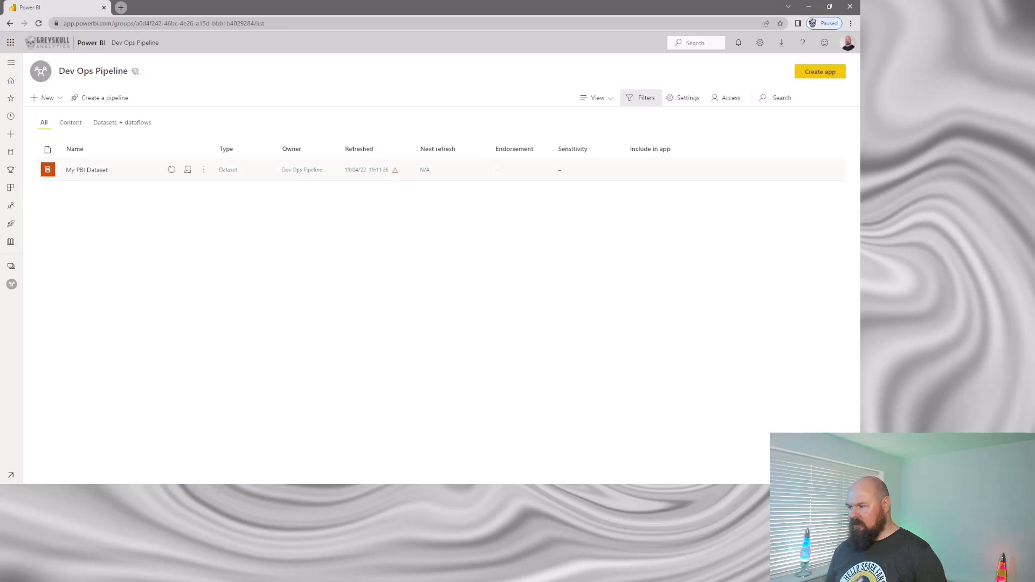
left_click(172, 170)
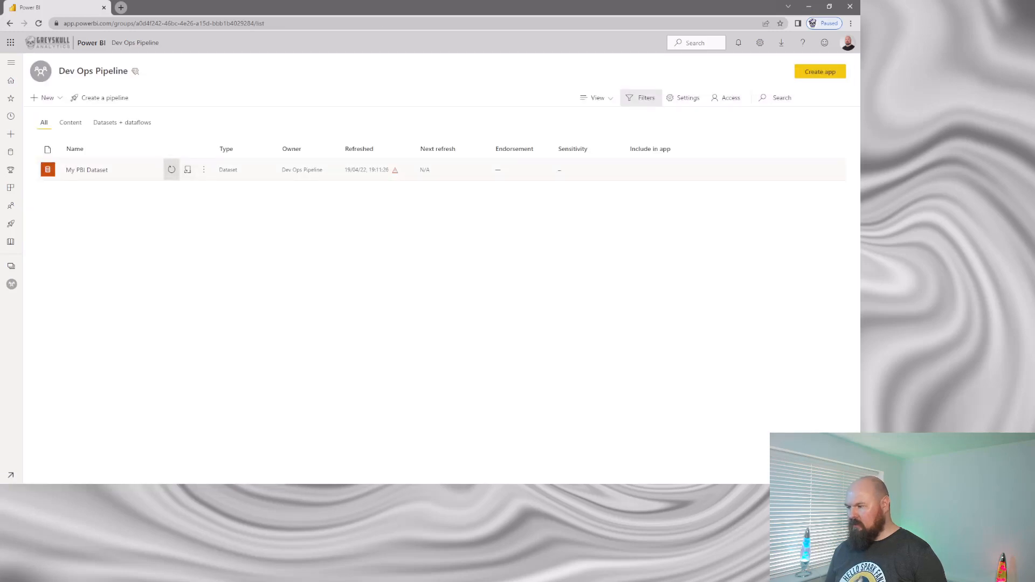
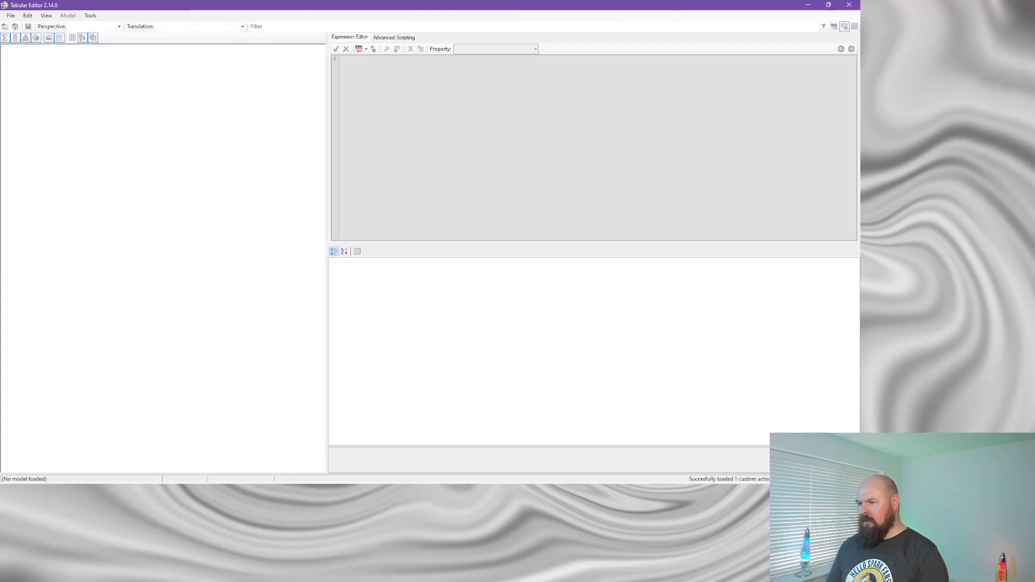
- Open the database JSON file from the Power BI Dev Ops Pipeline folder in Tabular Editor
key("alt")
key("ctrl+o")
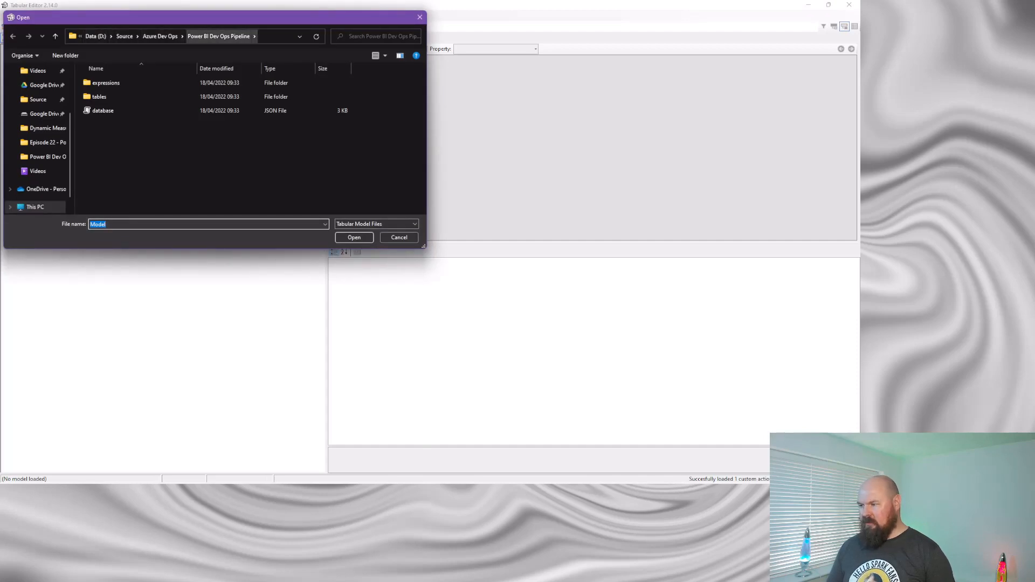
left_click(102, 111)
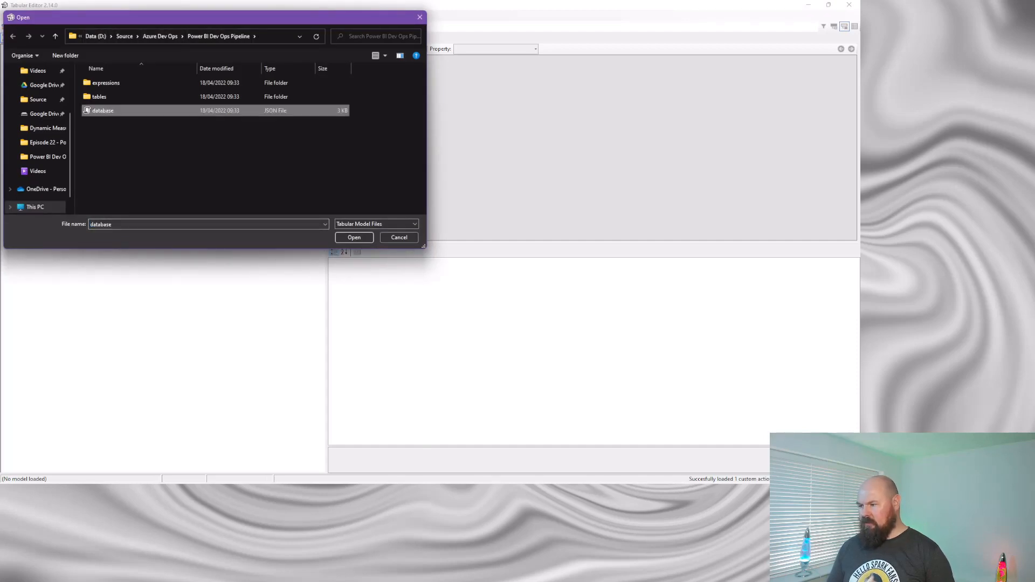
key("Return")
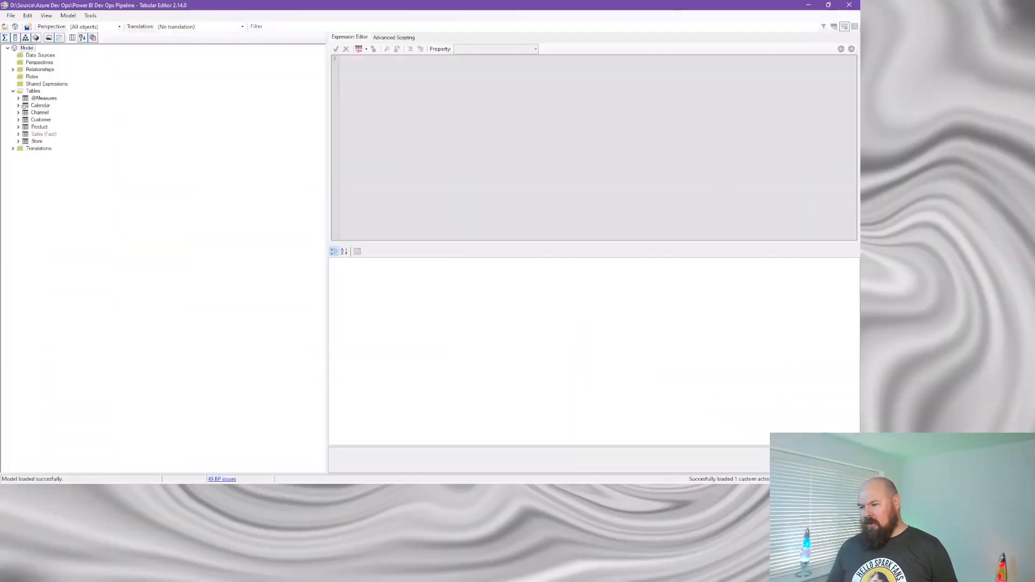
- Change the Sales Unit Quantity measure's expression to SUM('Sales (Fact)'[Sales Quantity])*2 and save the model
left_click(18, 98)
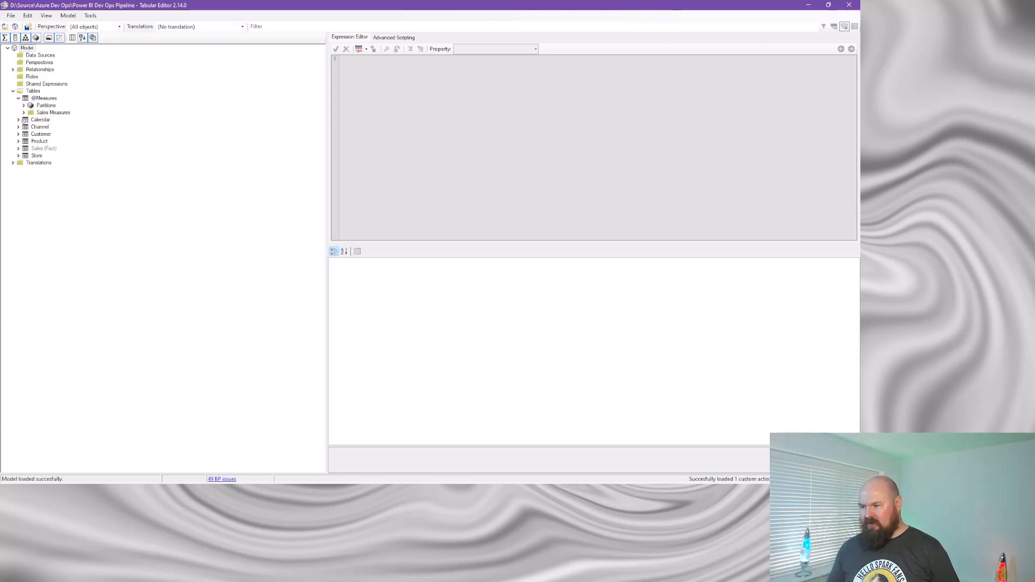
left_click(23, 113)
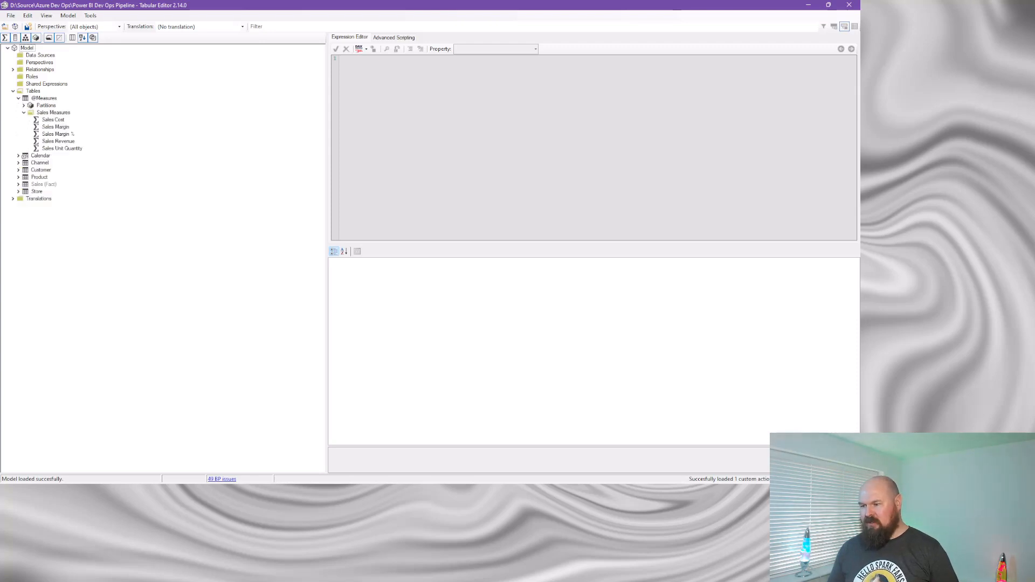
left_click(62, 149)
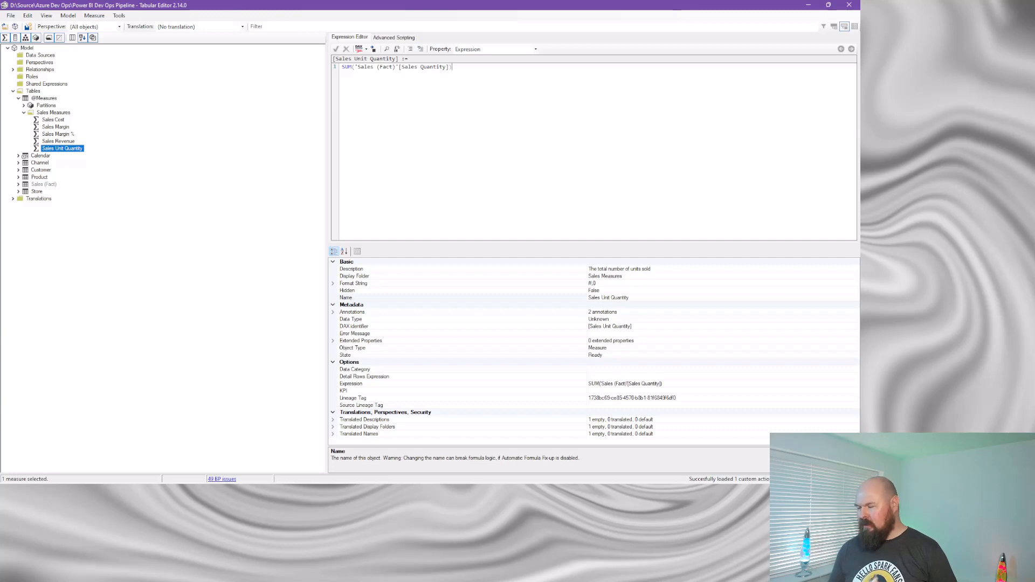
scroll(593, 151, "up", 4)
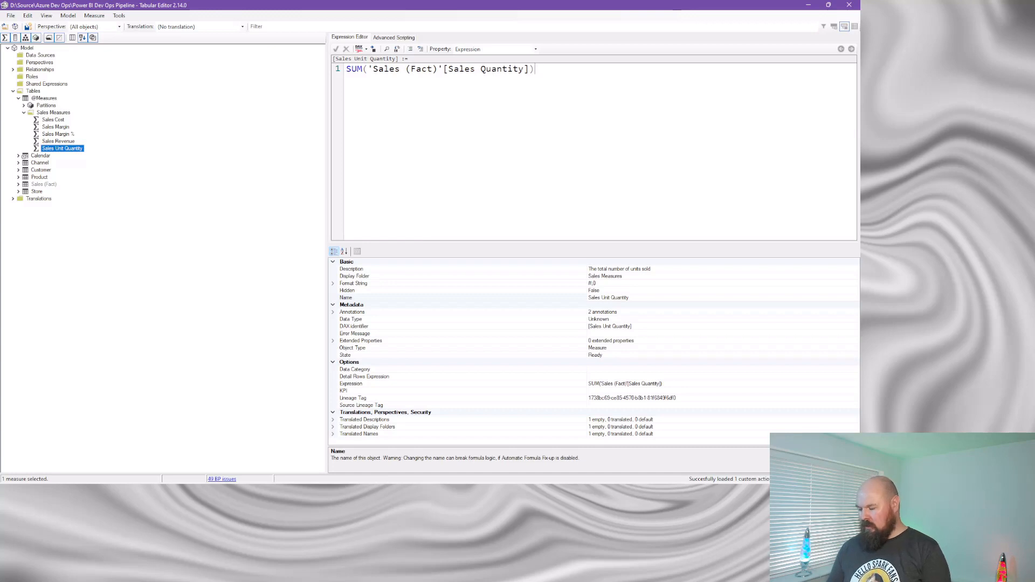
type("*2")
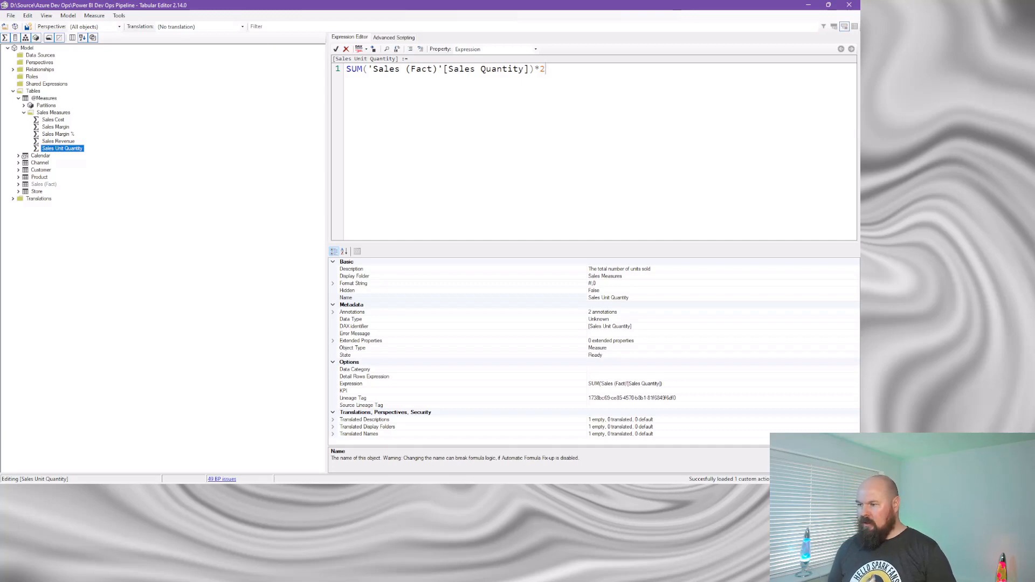
left_click(28, 27)
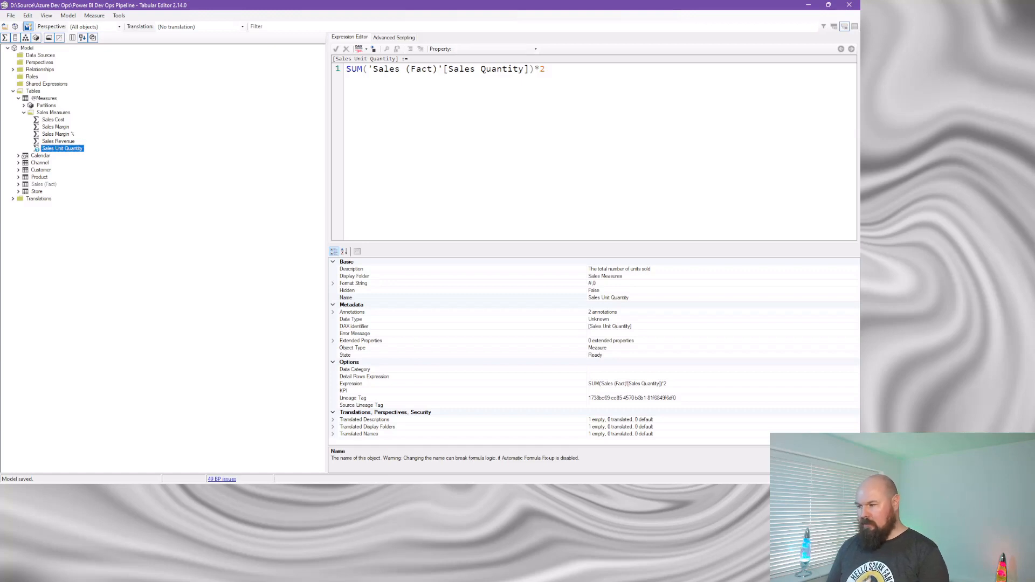
- Commit the Sales Unit Quantity.json change to main in GitHub Desktop with the suggested summary and push it to origin
key("alt+Tab")
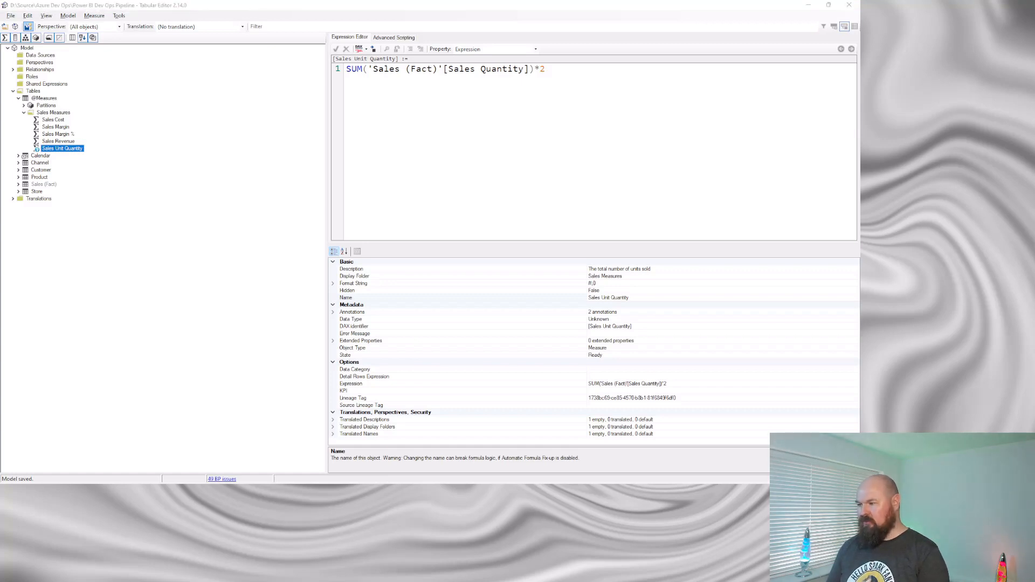
key("alt+Tab")
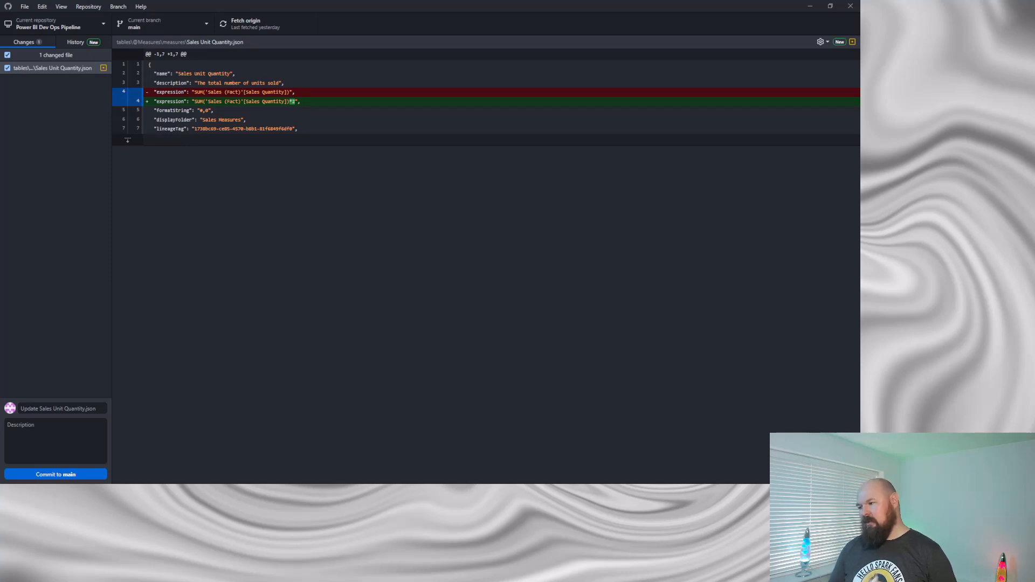
left_click(62, 408)
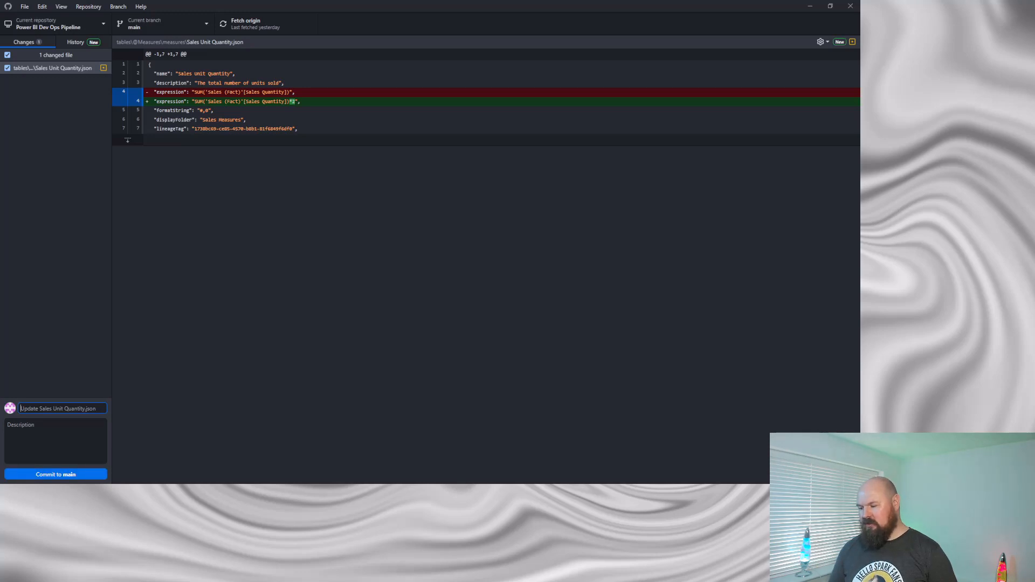
key("ctrl+Return")
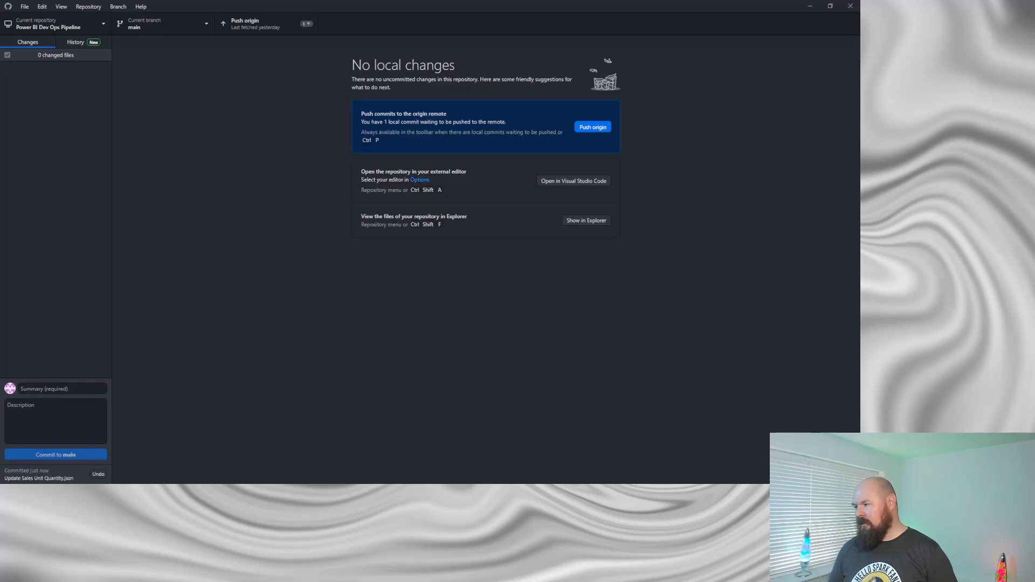
key("ctrl+p")
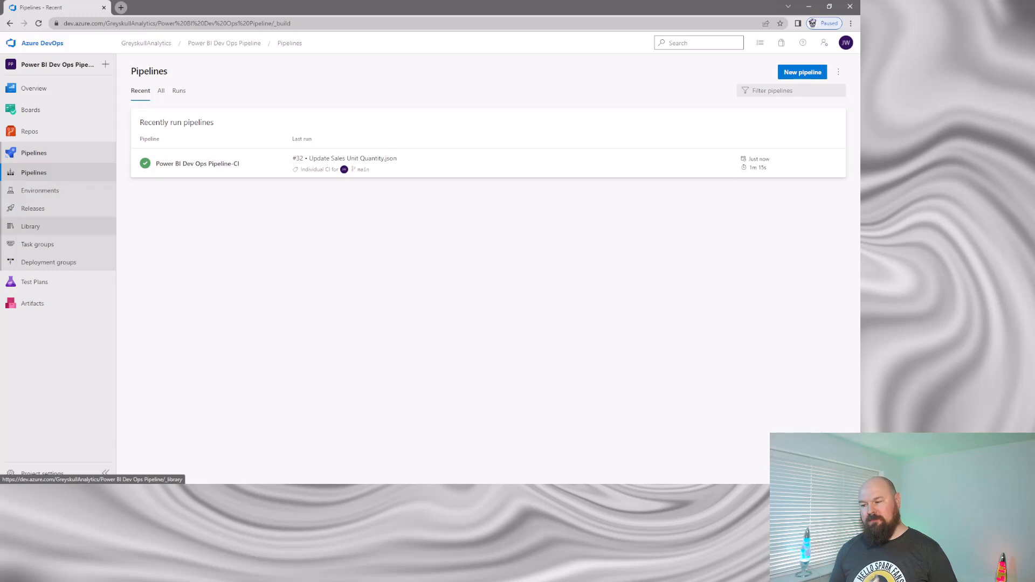
- Check the Power BI Dataset Release's releases in Azure DevOps and reload the Power BI report page showing Sales Unit Quantity
left_click(33, 208)
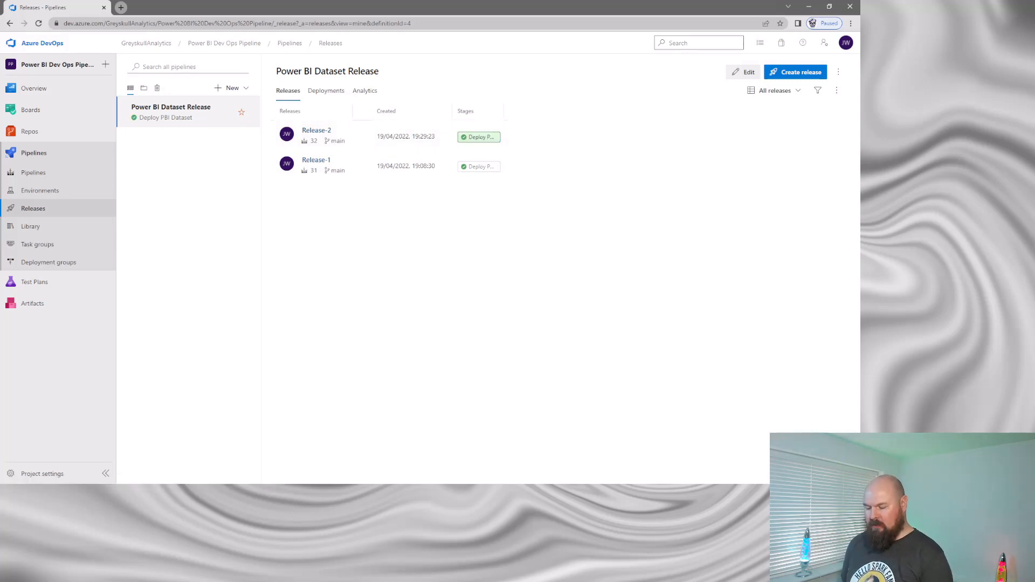
key("alt+Tab")
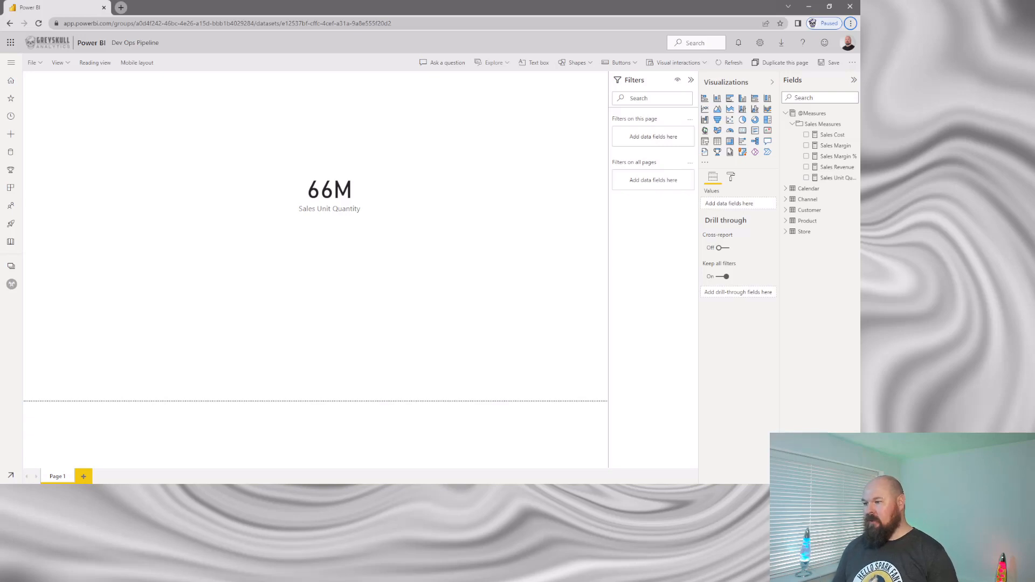
left_click(39, 23)
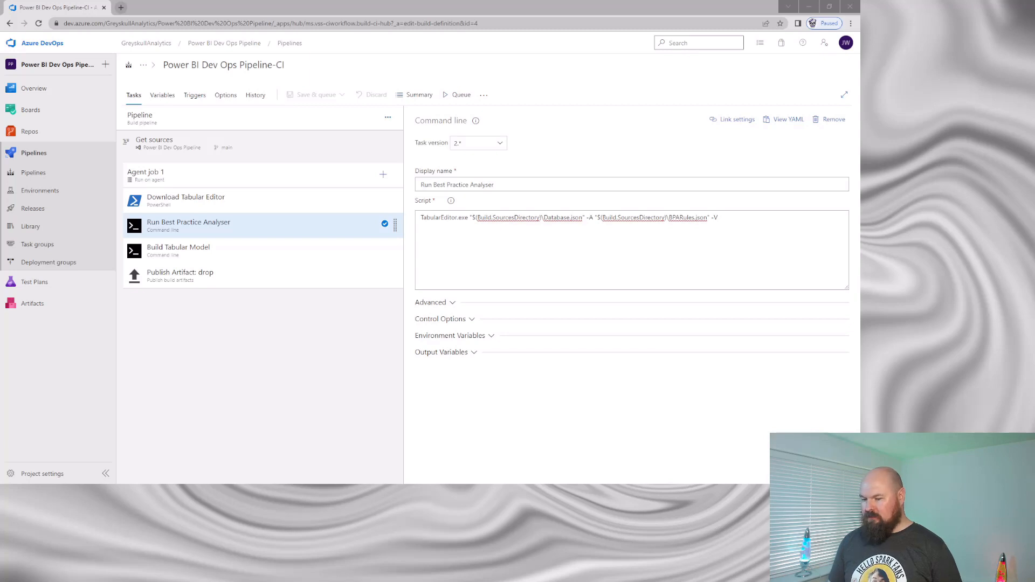
- Push the Update Measures commit on main to origin in GitHub Desktop and return to Azure DevOps
key("alt+Tab")
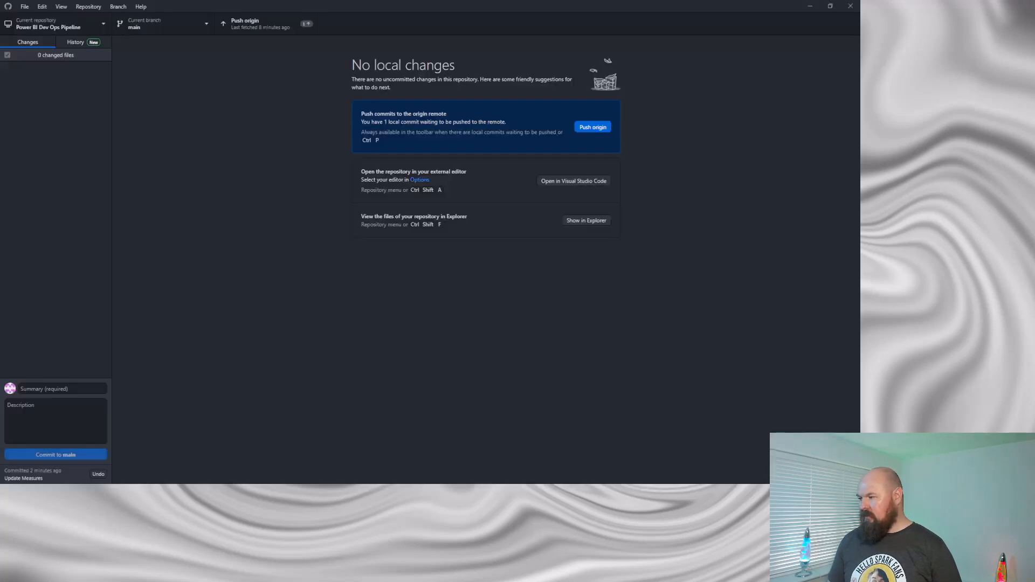
key("ctrl+p")
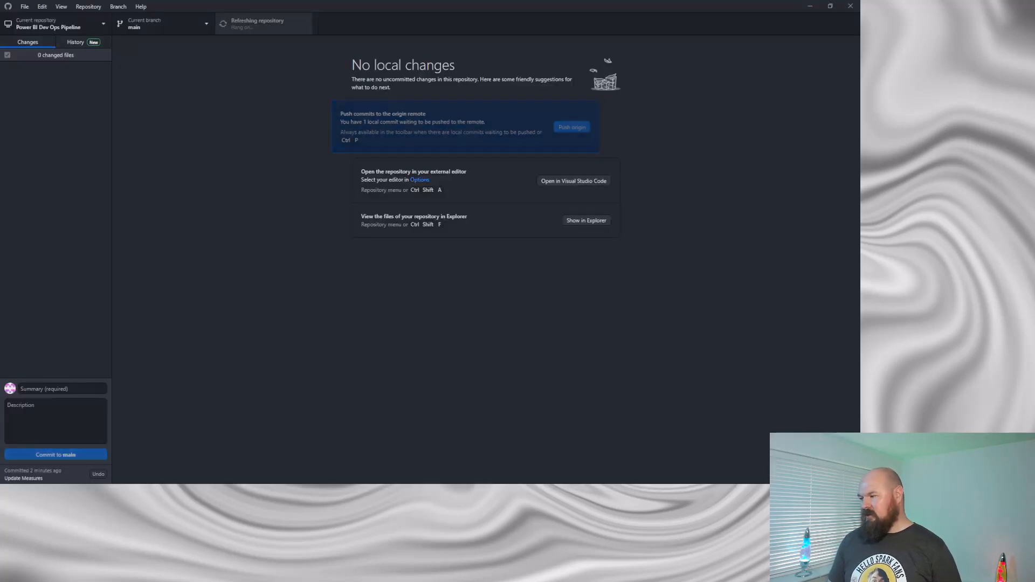
key("alt+Tab")
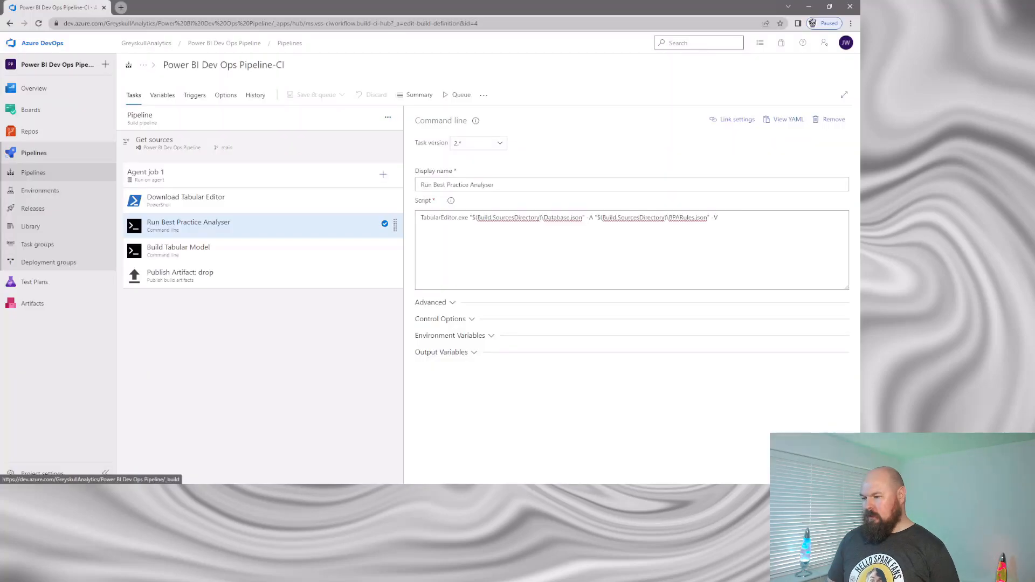
- Open run #33 of Power BI Dev Ops Pipeline-CI and examine the Run Best Practice Analyser log for rule violations
left_click(33, 173)
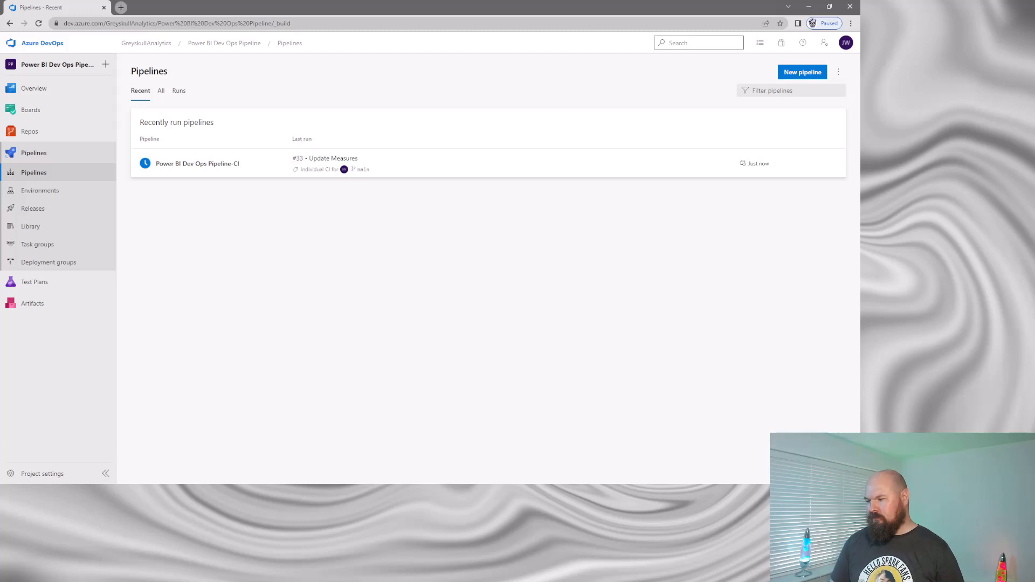
left_click(197, 163)
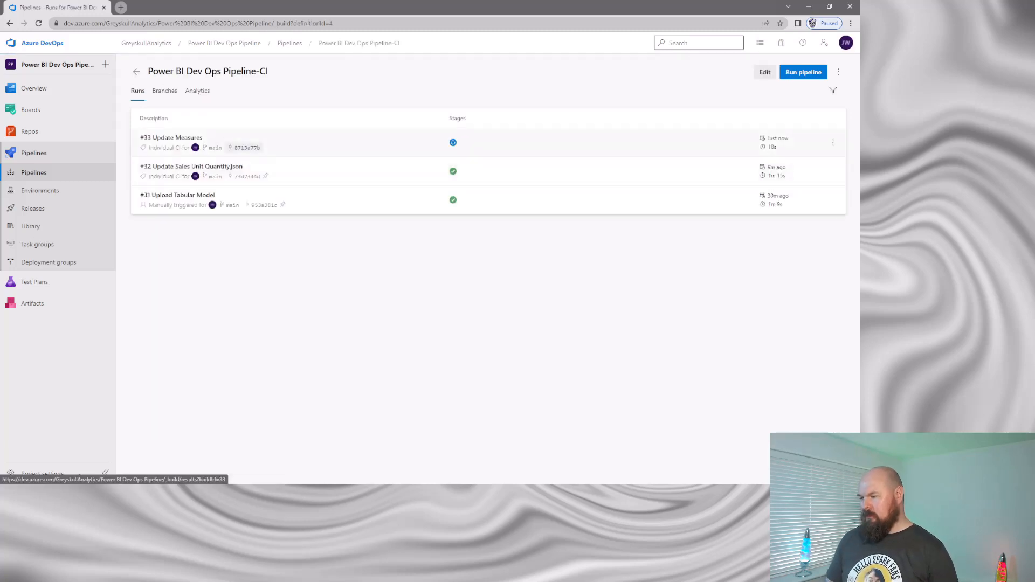
left_click(197, 142)
left_click(399, 247)
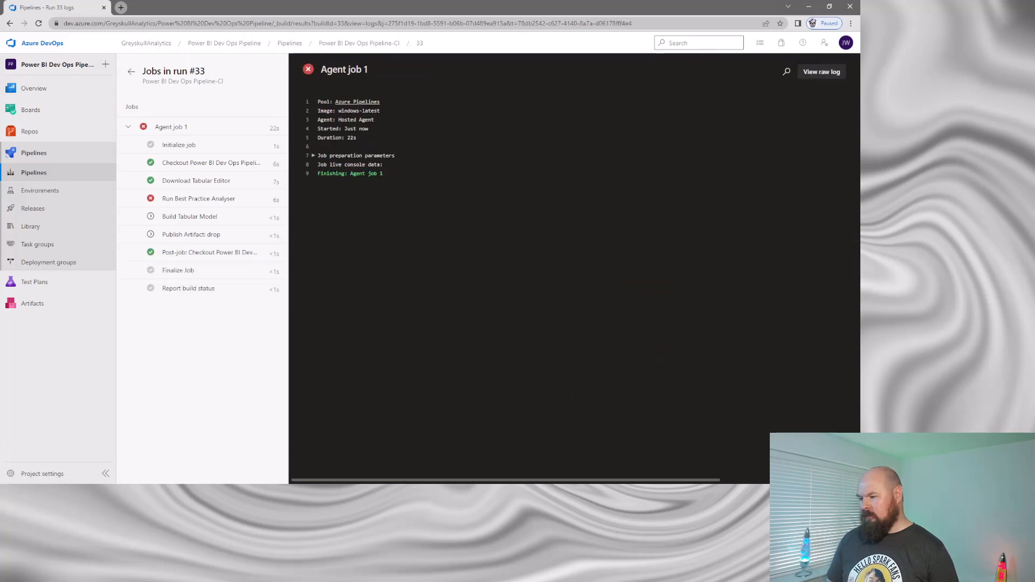
left_click(193, 200)
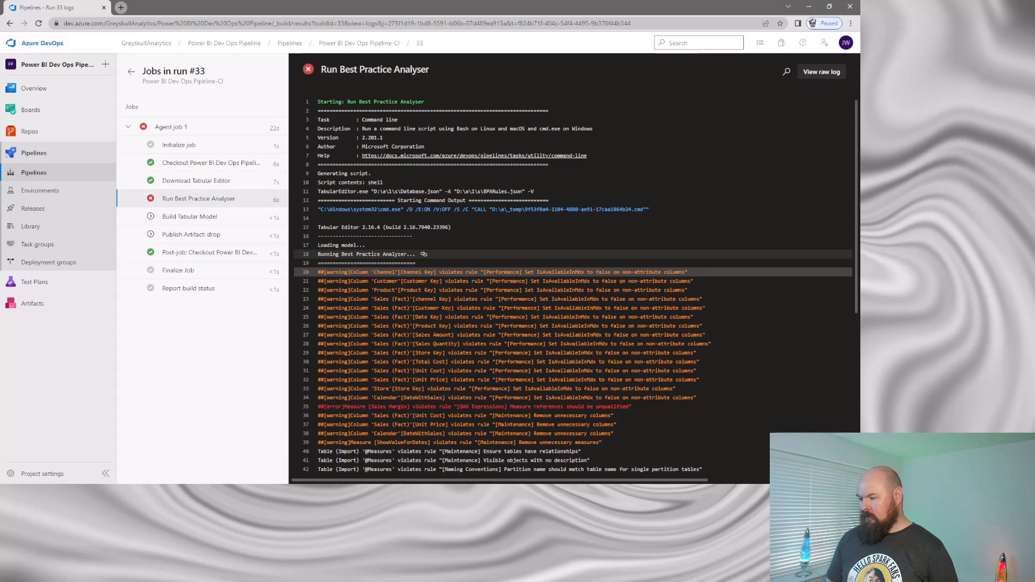
scroll(716, 255, "down", 2)
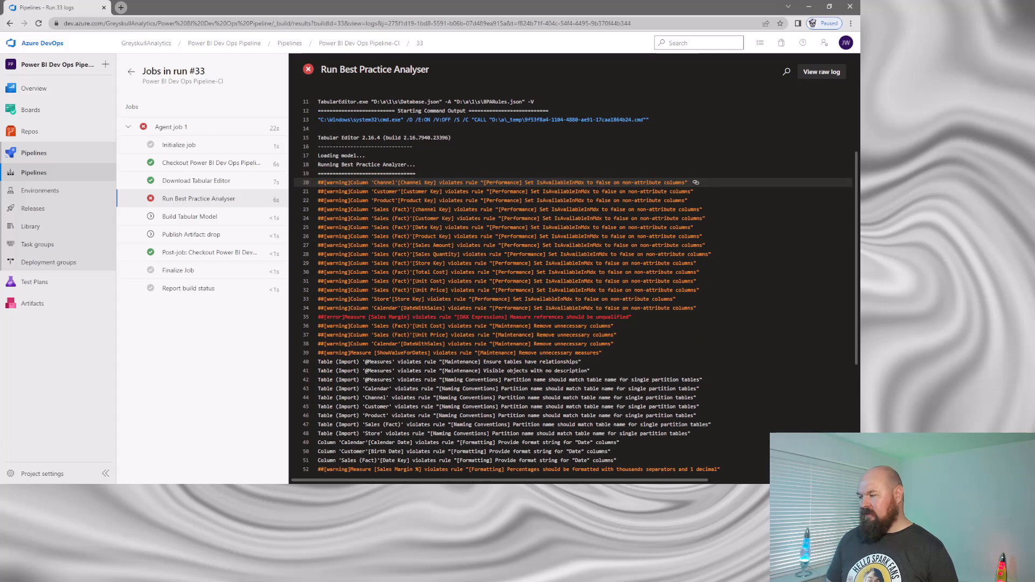
scroll(701, 182, "down", 2)
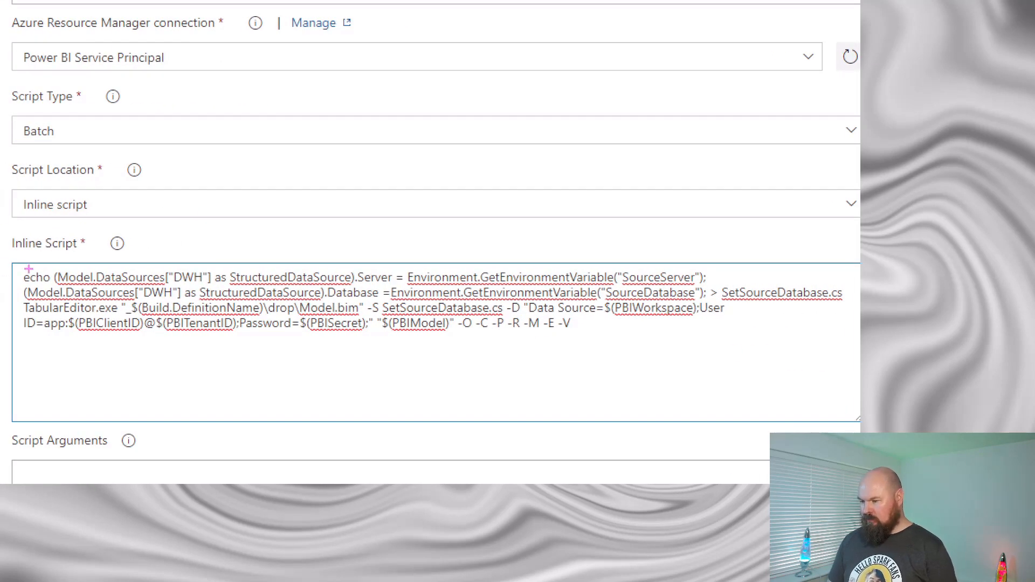
mouse_move(23, 268)
left_mouse_down()
mouse_move(730, 339)
mouse_move(846, 291)
mouse_move(853, 304)
left_mouse_up()
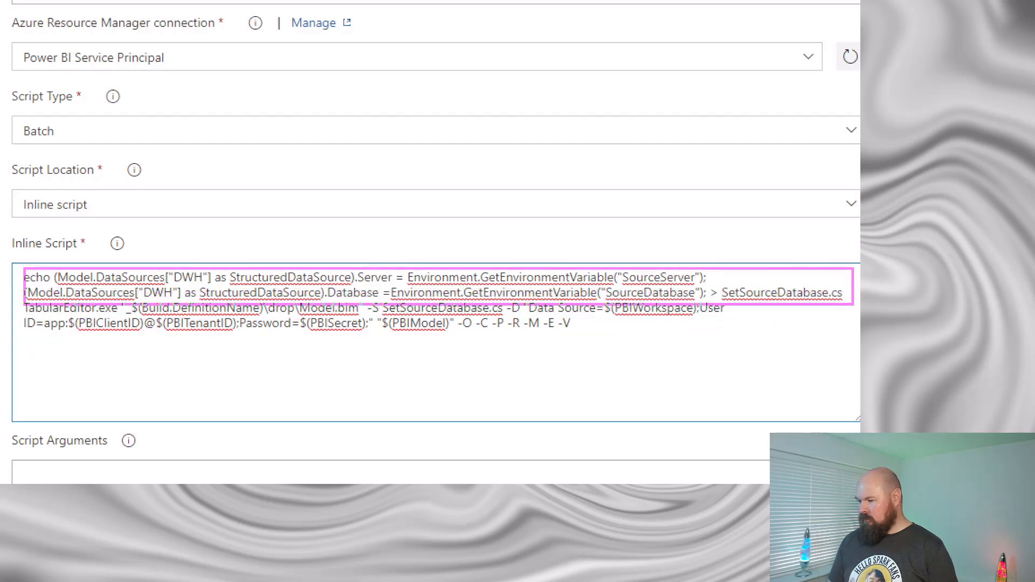